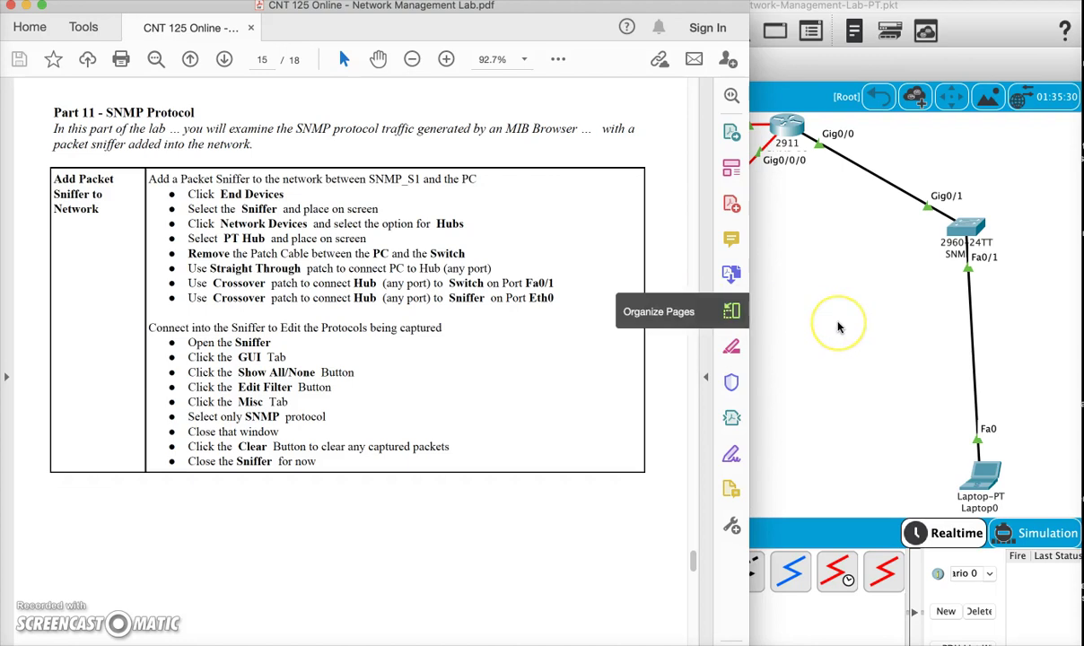
Switch to Packet Tracer and place a Sniffer end device beside the link between PC0 and switch SNMP_S1
click(839, 327)
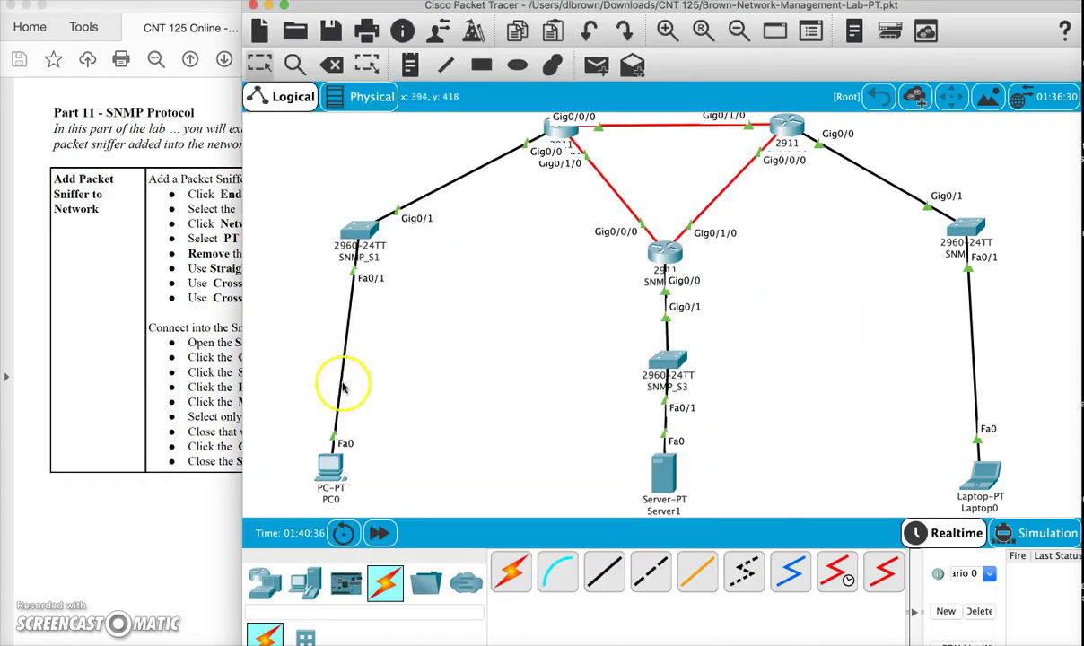
click(307, 586)
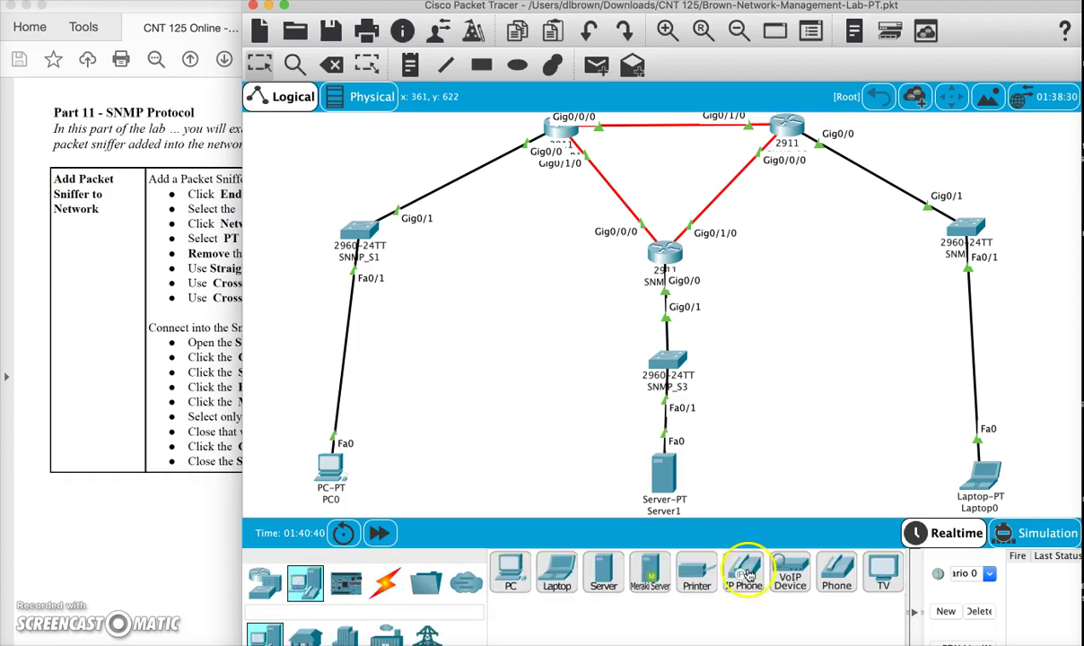
scroll(754, 581, down, 5)
scroll(654, 588, up, 1)
drag(605, 579, 283, 323)
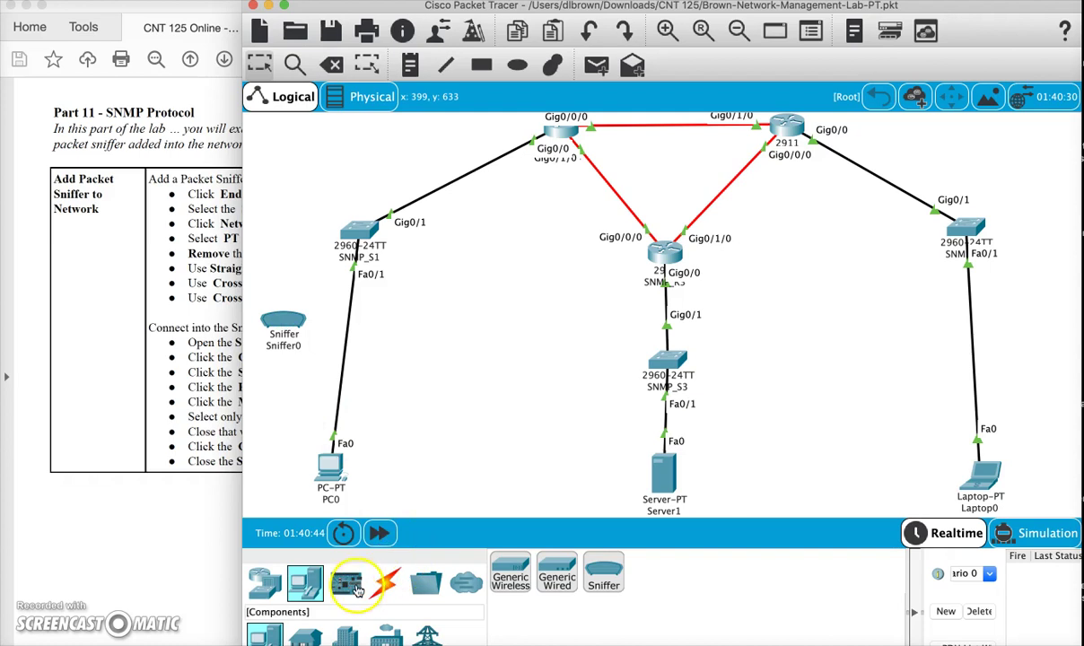
Place a PT-Hub from the hub devices on the other side of the PC0–SNMP_S1 link, across from the Sniffer
click(265, 588)
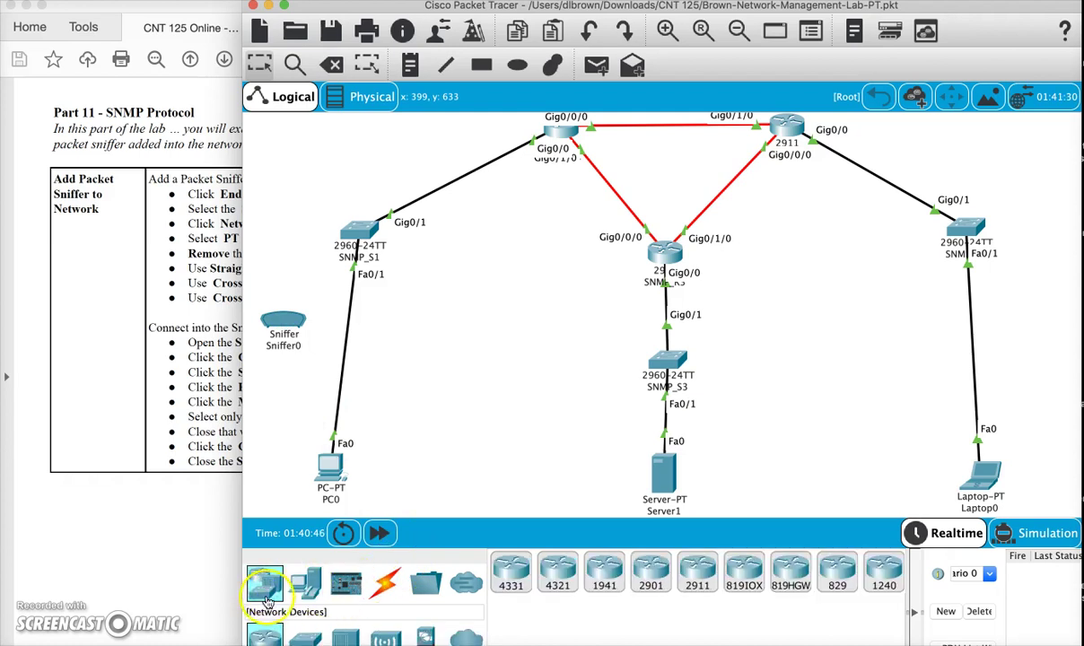
click(347, 638)
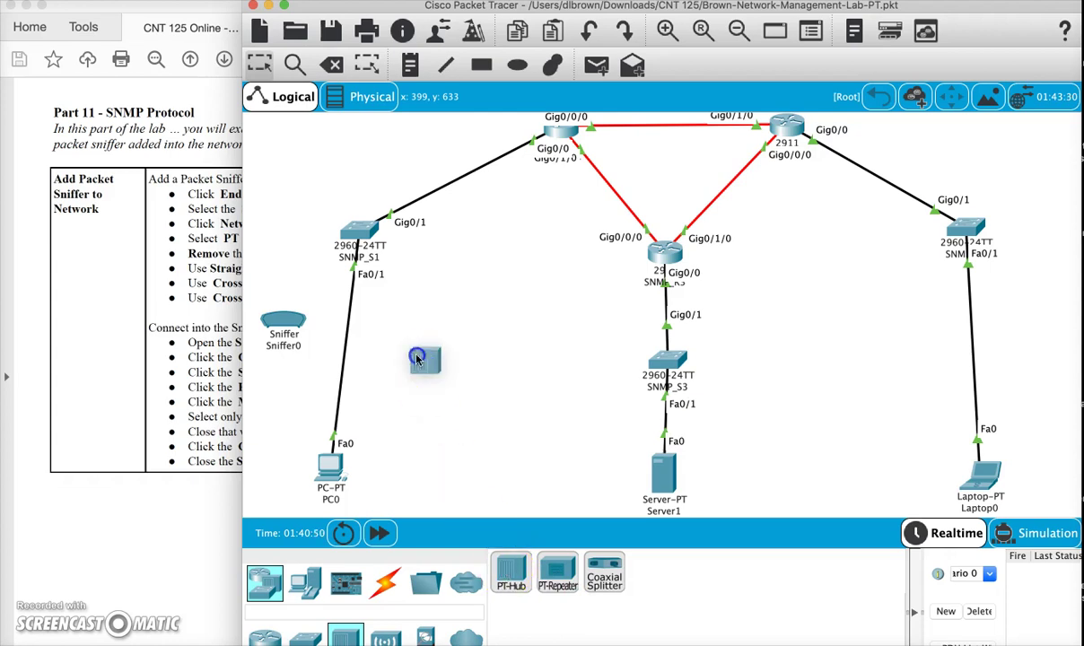
click(382, 338)
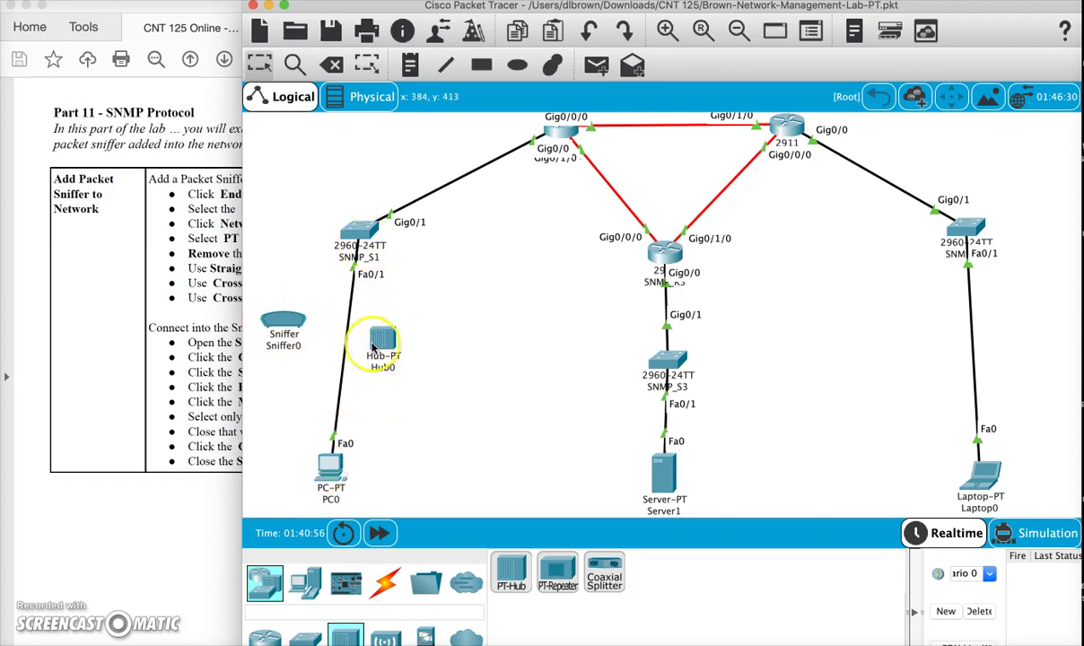
mouse_move(375, 349)
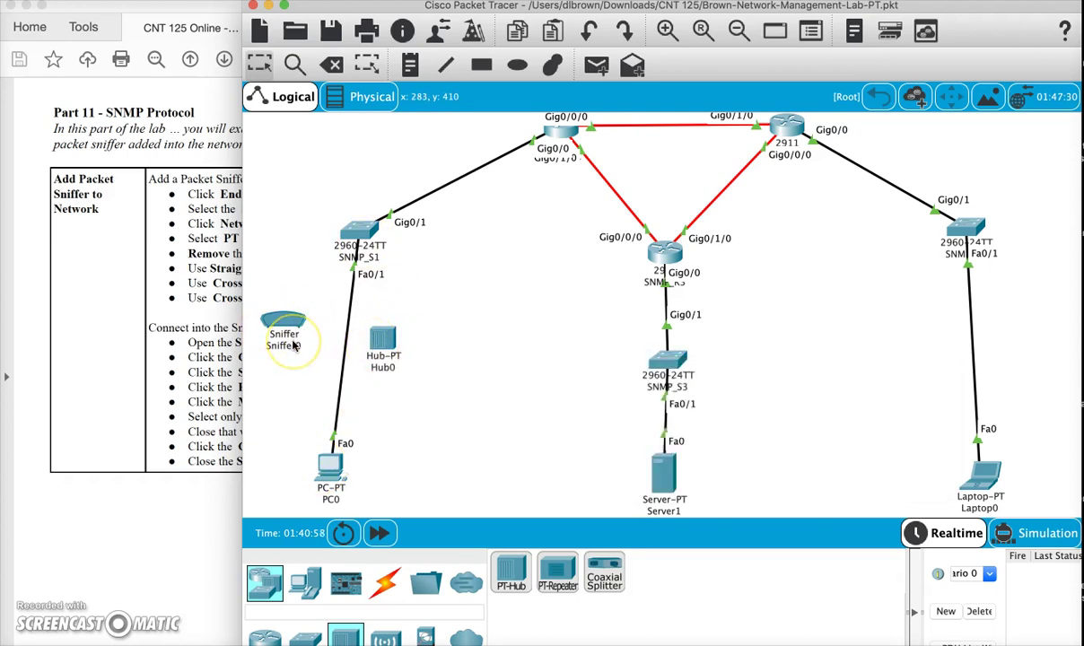
mouse_move(293, 346)
Check the cabling instructions in the lab PDF, and delete the cable between PC0 and SNMP_S1 in Packet Tracer
click(169, 340)
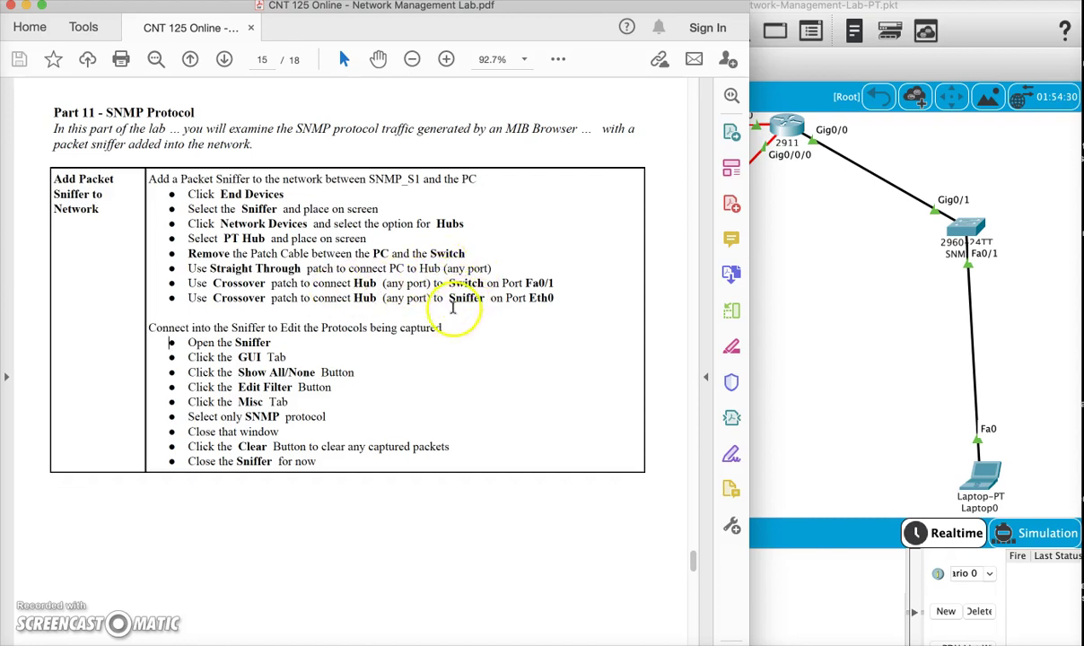
click(768, 289)
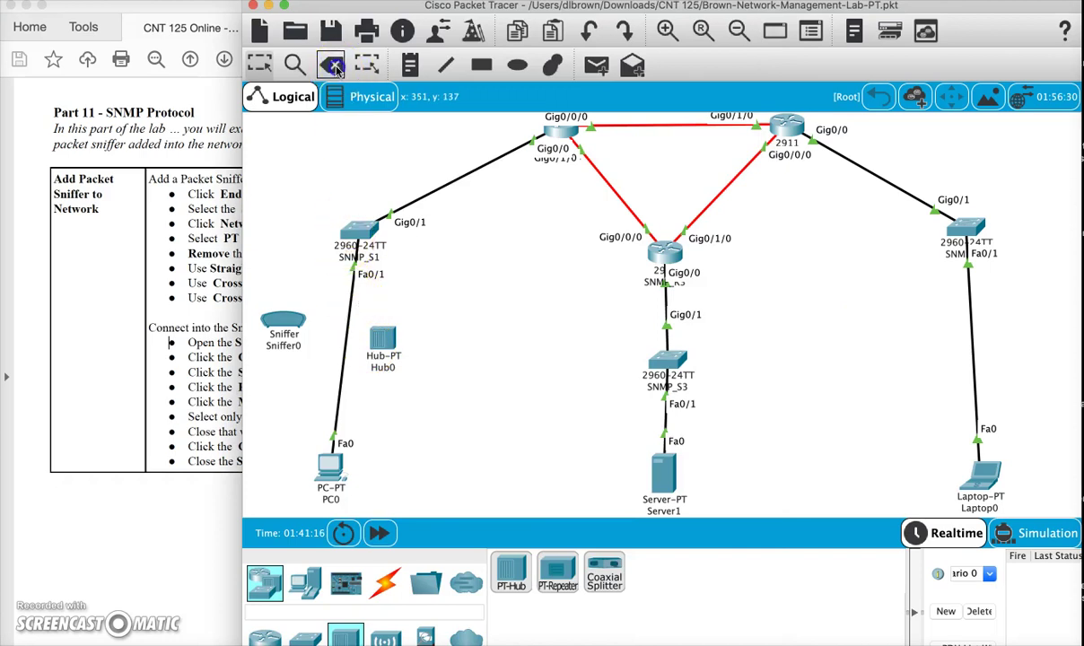
click(332, 64)
click(351, 314)
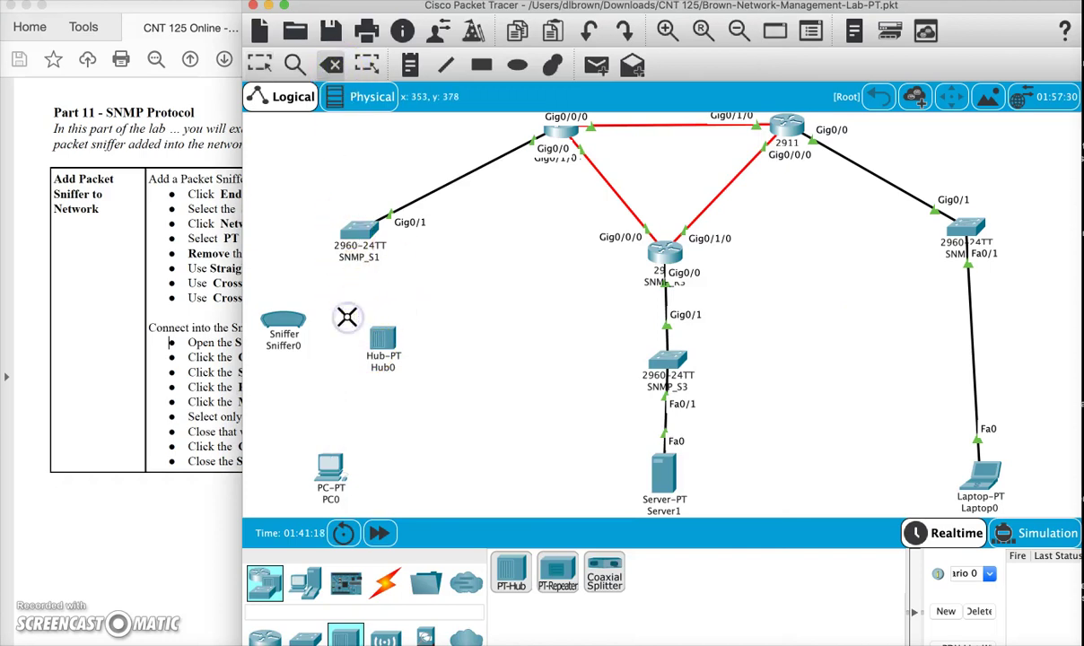
Connect PC0's FastEthernet0 to the hub's FastEthernet0 with a copper straight-through cable, and move the hub in between PC0 and SNMP_S1
click(385, 583)
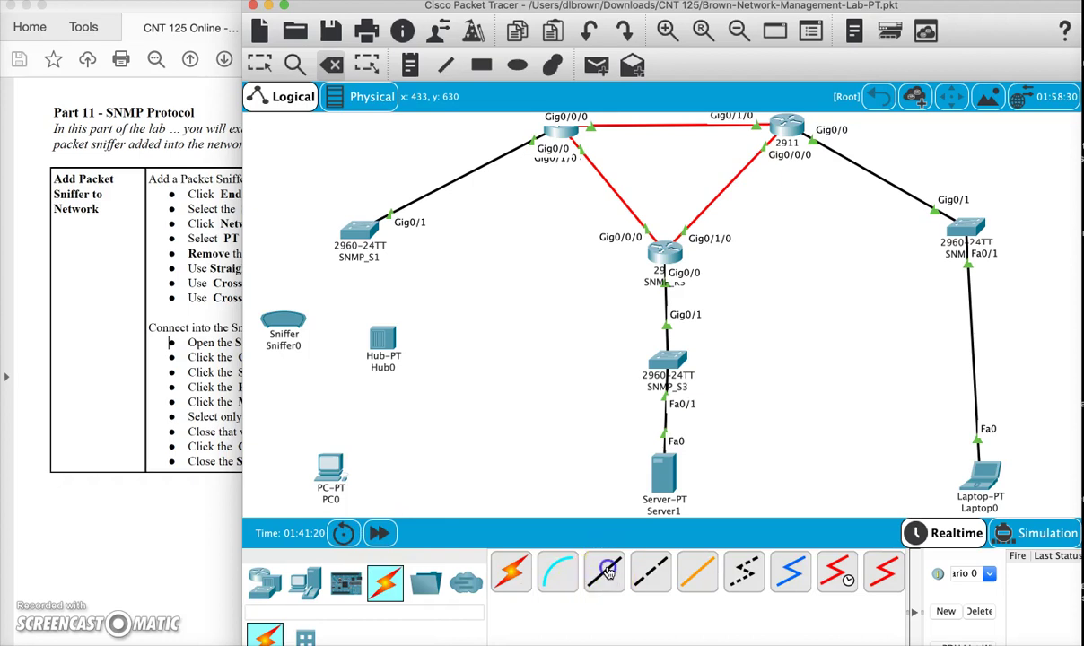
click(607, 573)
click(328, 467)
click(378, 527)
click(383, 343)
click(401, 350)
drag(386, 344, 353, 359)
Connect the Sniffer's Ethernet0 to the hub's FastEthernet1 with a copper crossover cable, and move the Sniffer slightly lower
click(653, 568)
click(280, 321)
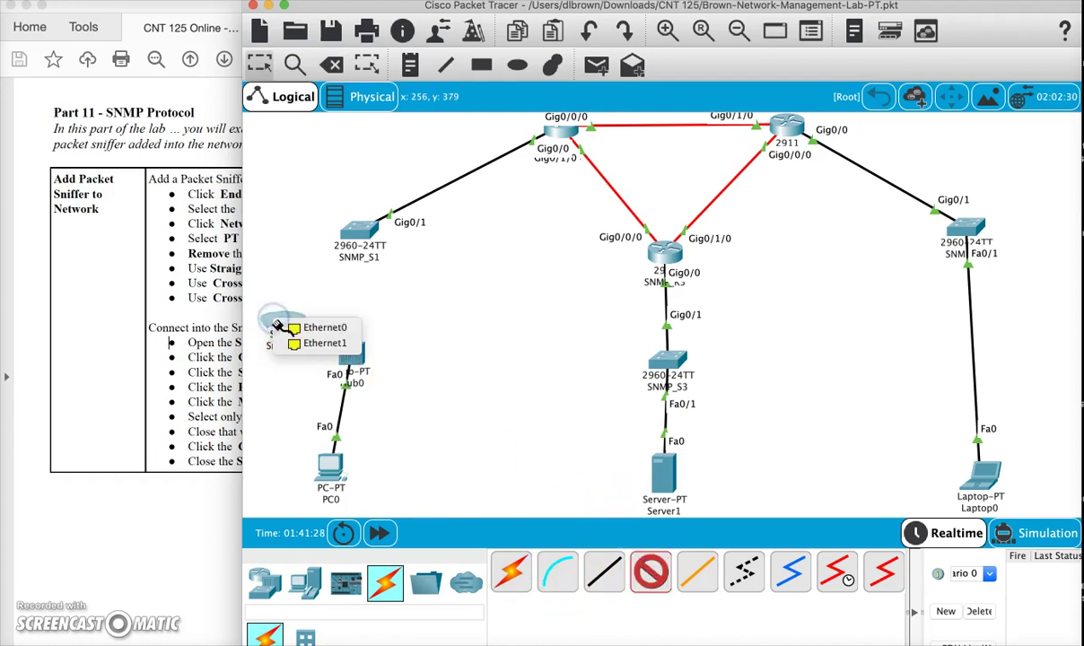
click(316, 327)
click(353, 355)
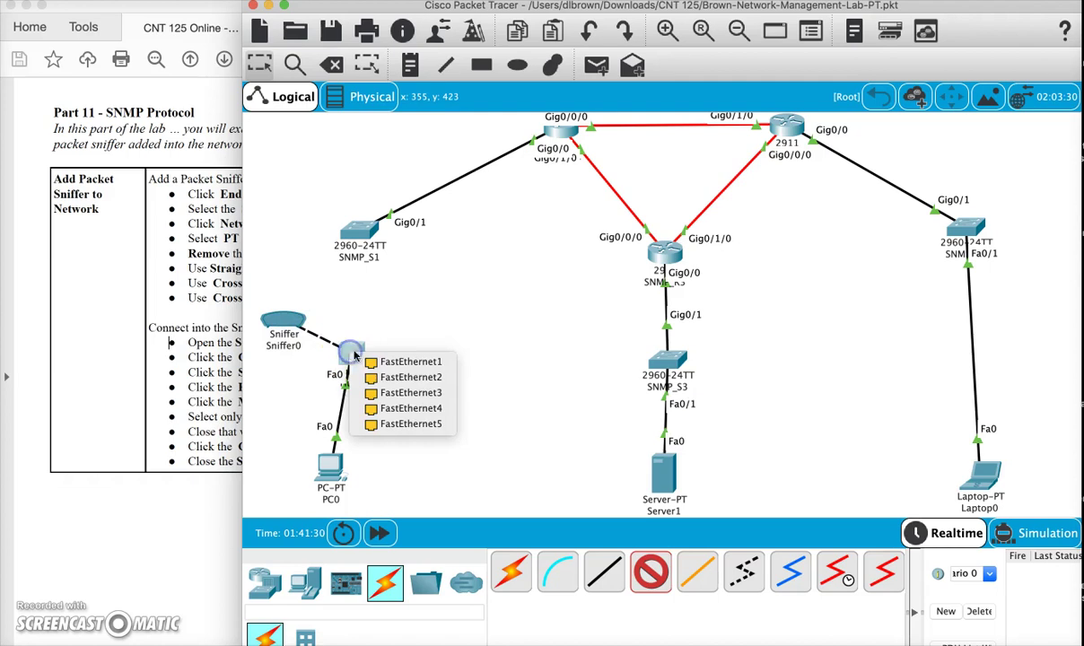
click(368, 361)
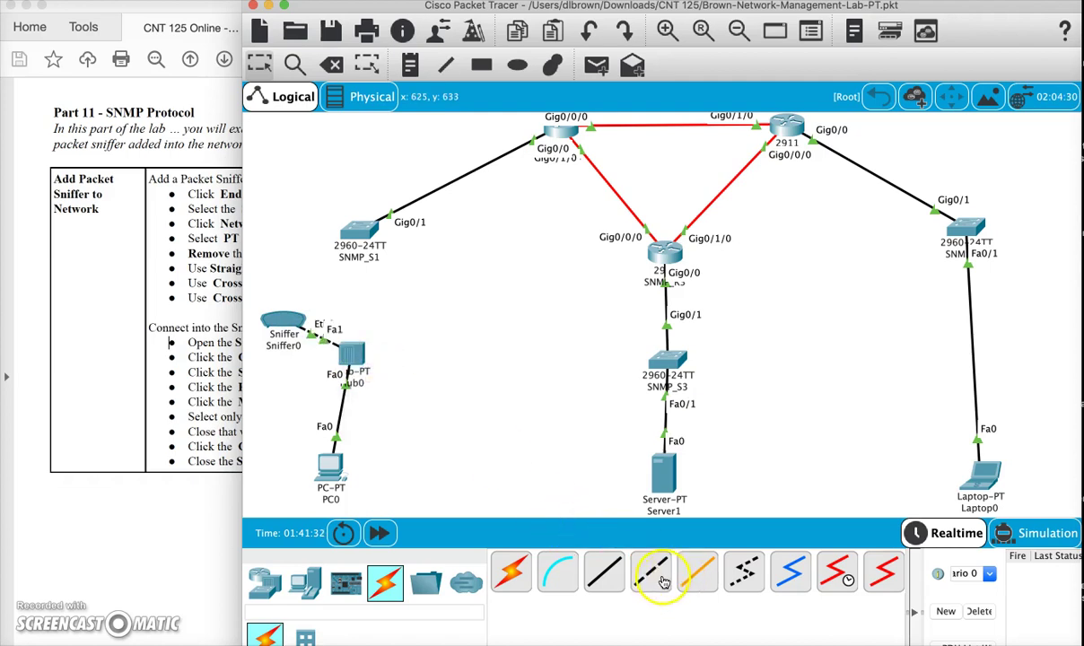
drag(287, 321, 292, 337)
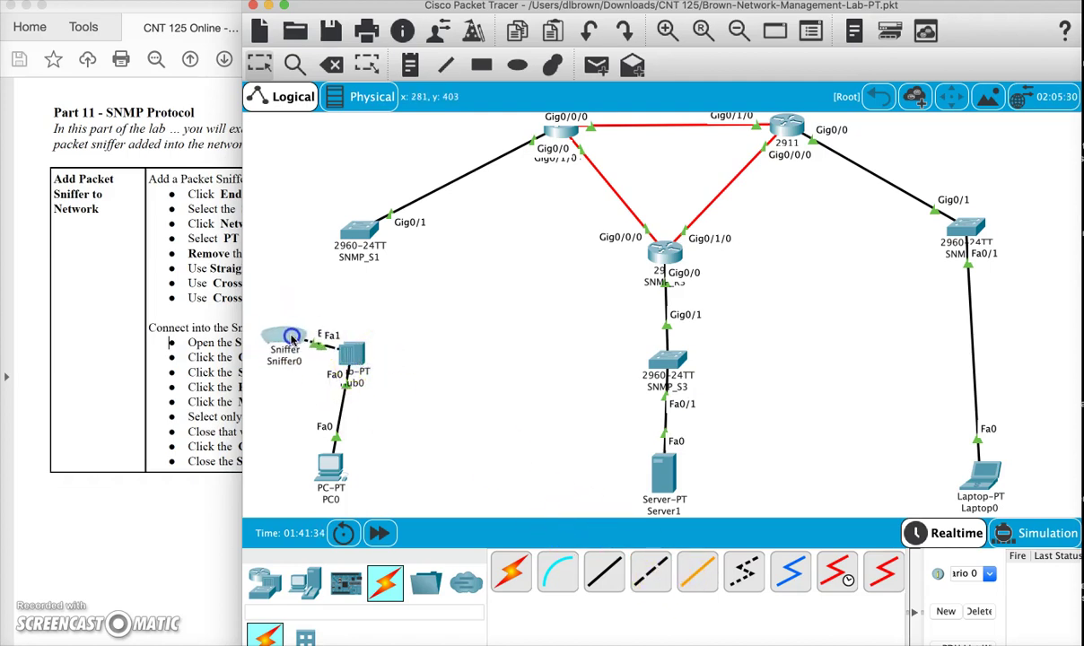
Check the required port in the lab PDF, and connect the hub's FastEthernet2 to SNMP_S1's FastEthernet0/1 with a copper crossover cable
click(162, 297)
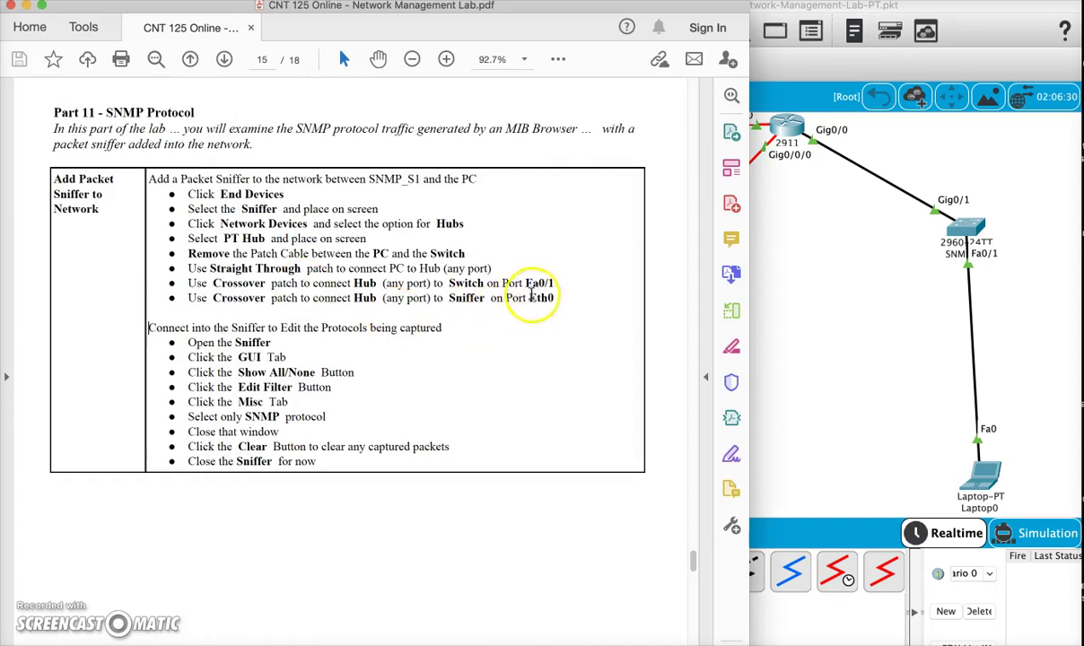
click(761, 302)
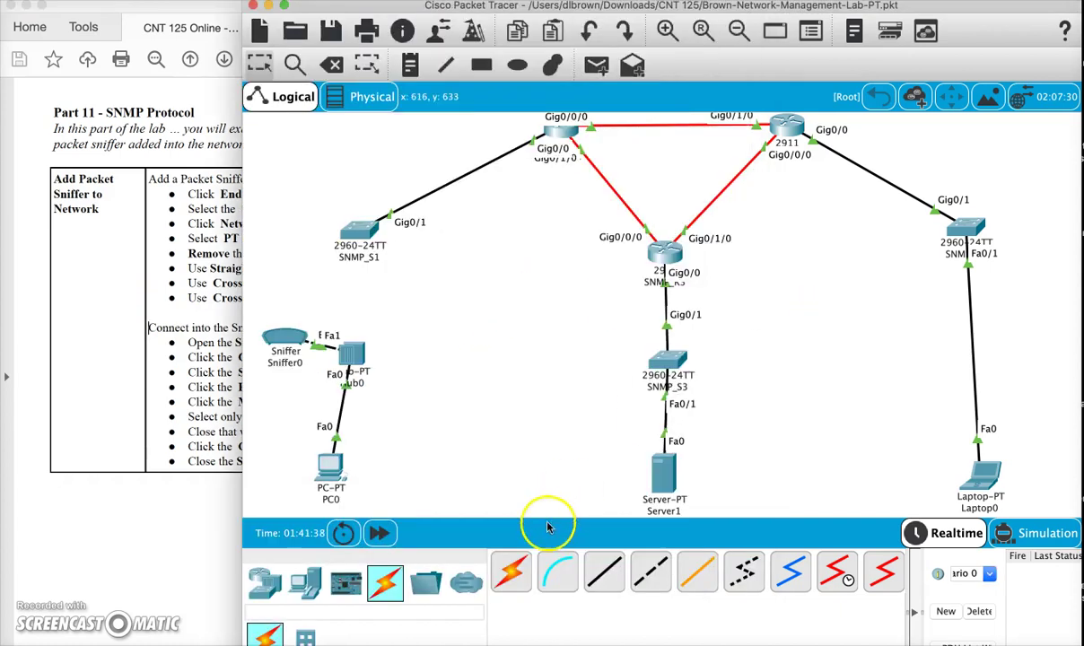
click(645, 574)
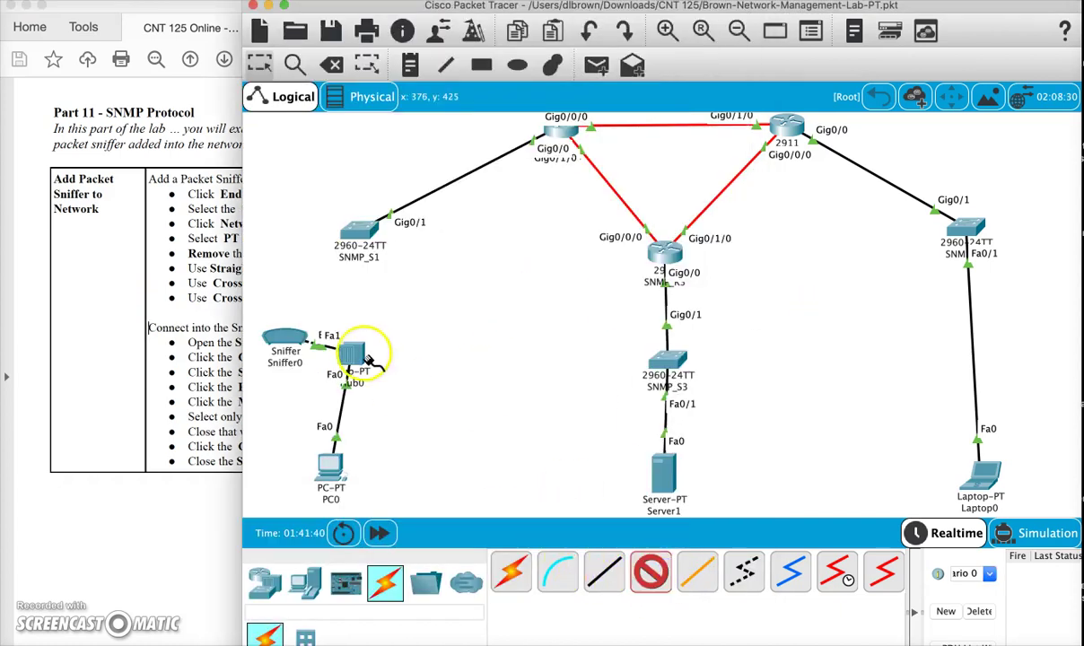
click(364, 358)
click(393, 368)
click(359, 224)
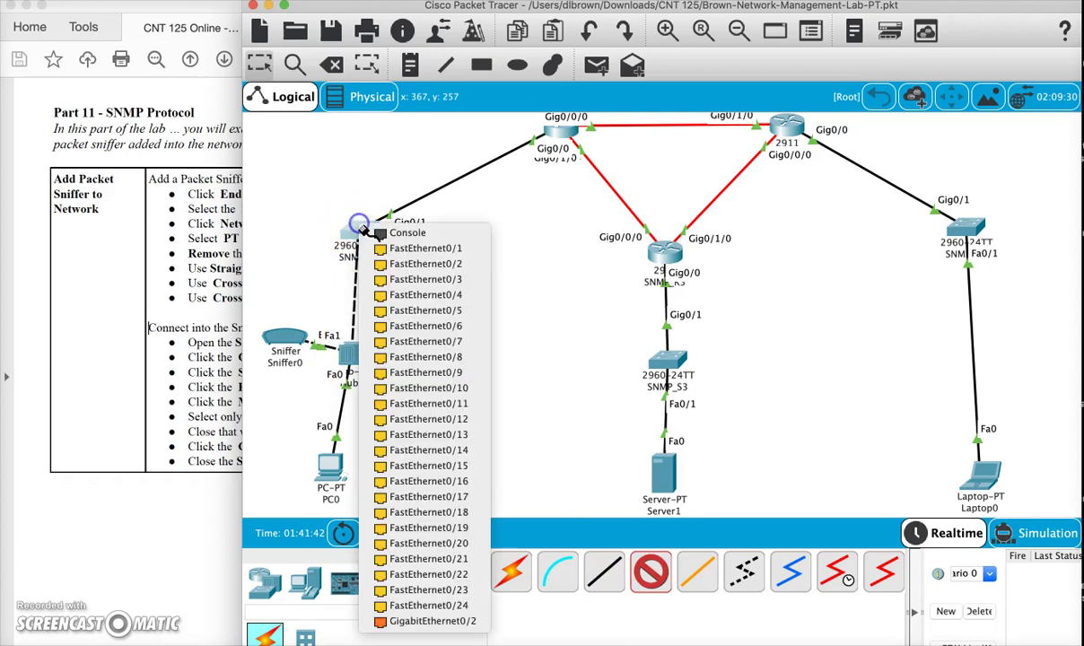
click(422, 251)
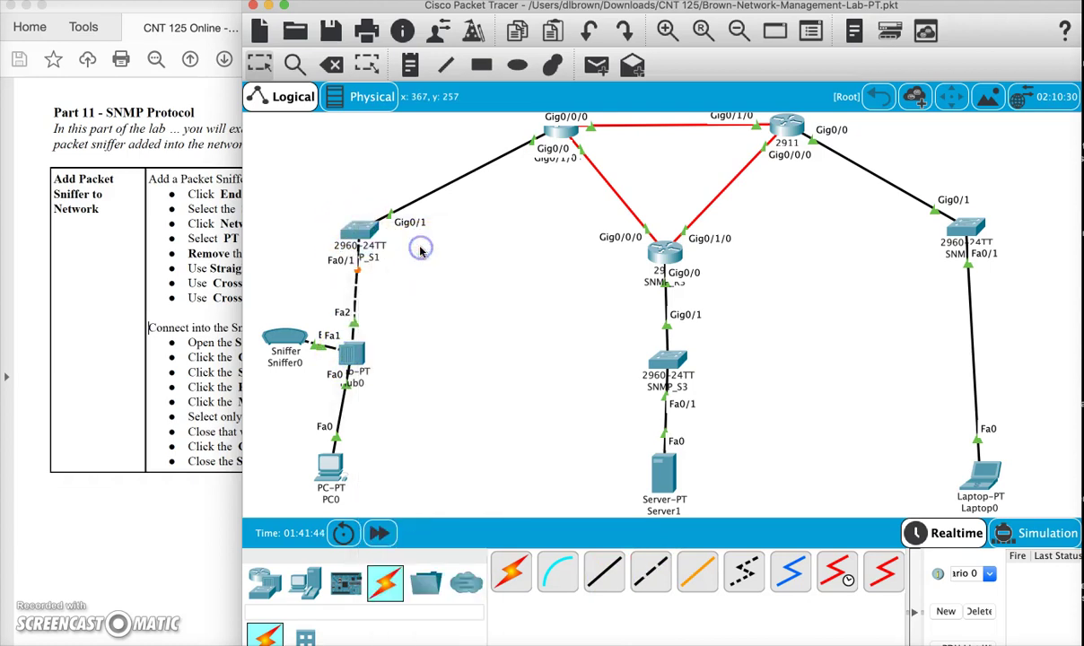
Move the Sniffer farther away from the hub and shift the hub slightly so the links and port labels are spread out
drag(281, 336, 265, 324)
scroll(319, 309, left, 5)
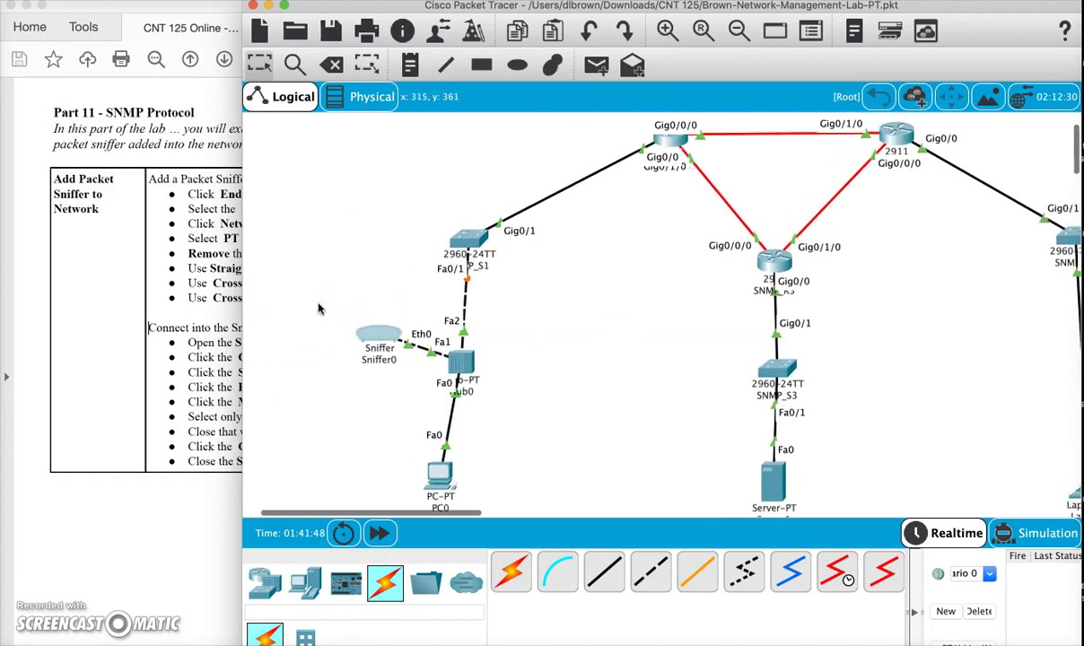
drag(372, 337, 315, 327)
mouse_move(461, 362)
mouse_down()
mouse_move(441, 351)
mouse_move(447, 360)
mouse_up()
click(440, 453)
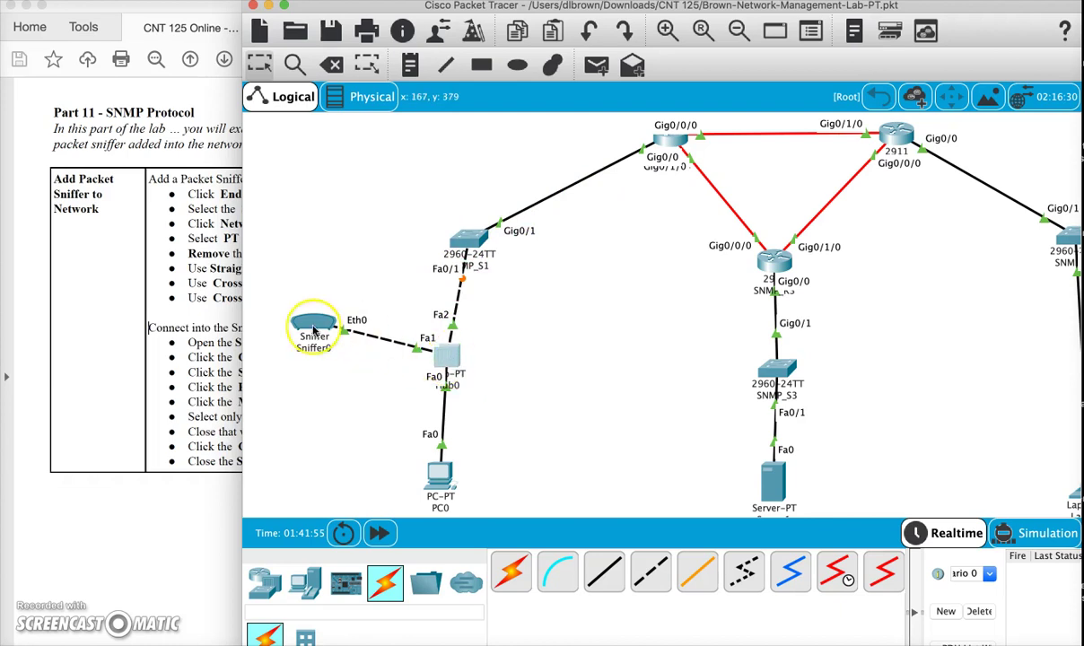
Read the Sniffer instructions in the lab PDF, open the Sniffer's GUI settings in Packet Tracer and deselect all event filters
click(164, 313)
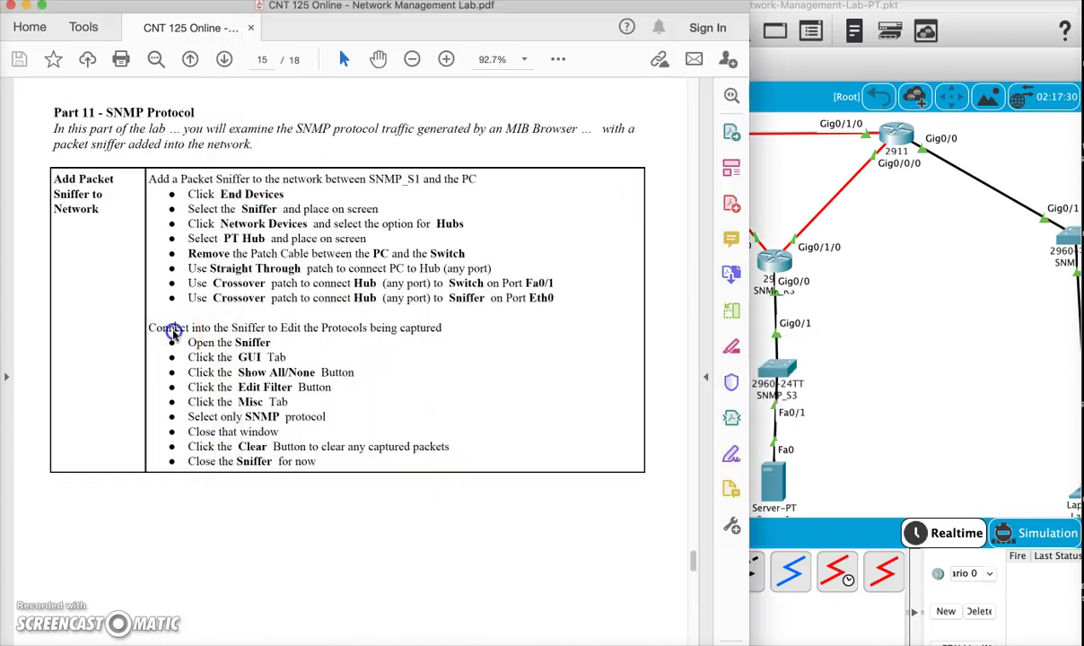
scroll(174, 334, down, 3)
scroll(174, 334, down, 2)
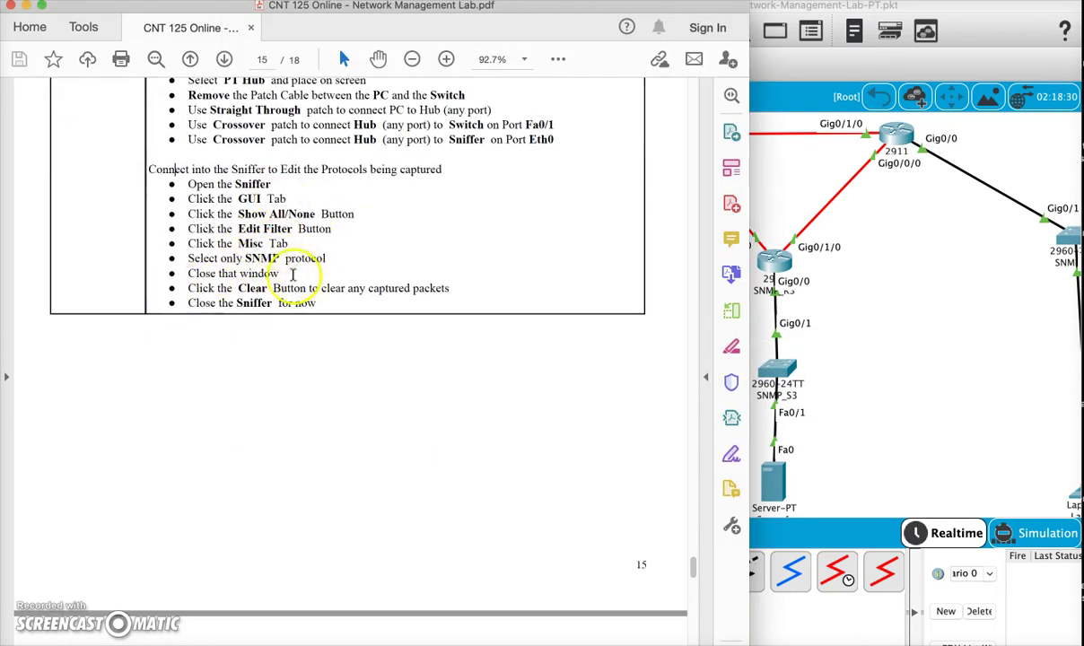
double_click(256, 259)
click(835, 325)
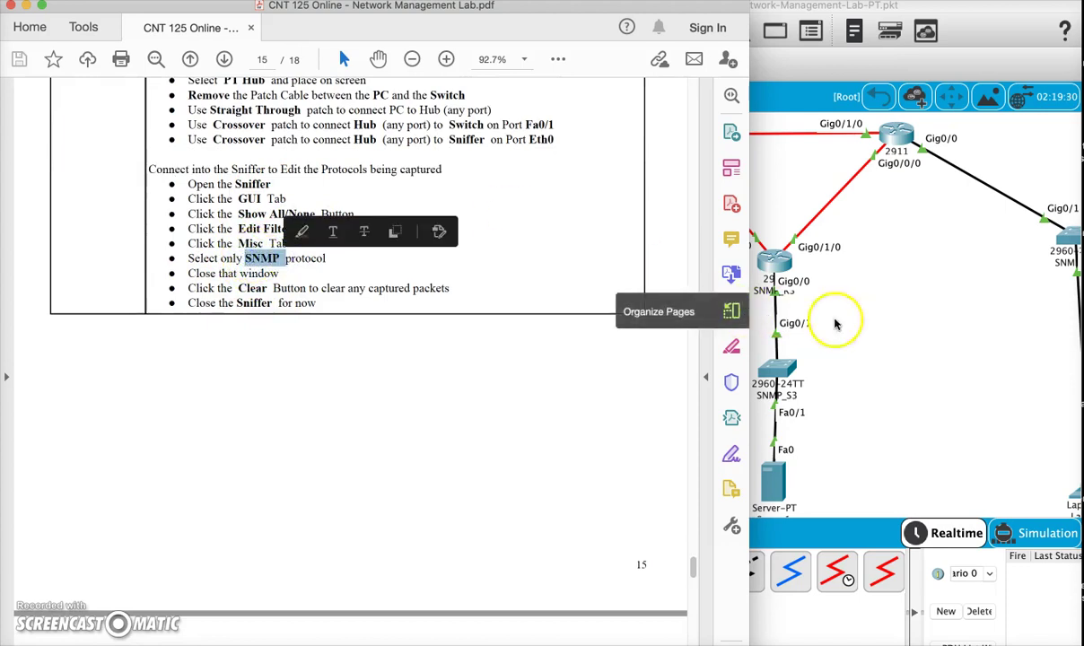
click(314, 328)
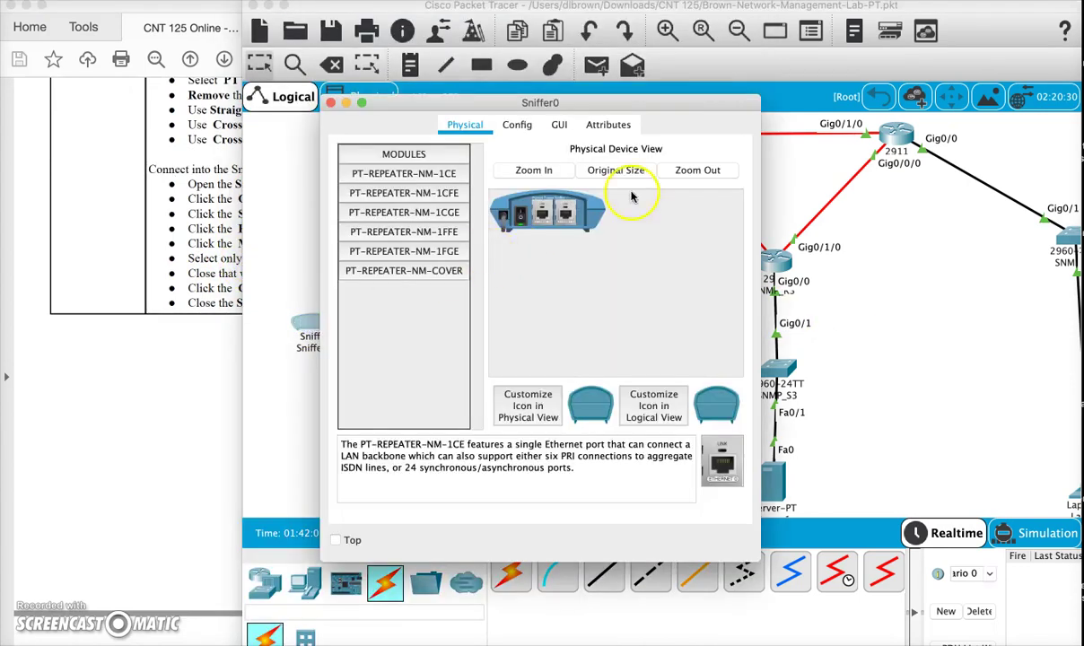
click(557, 125)
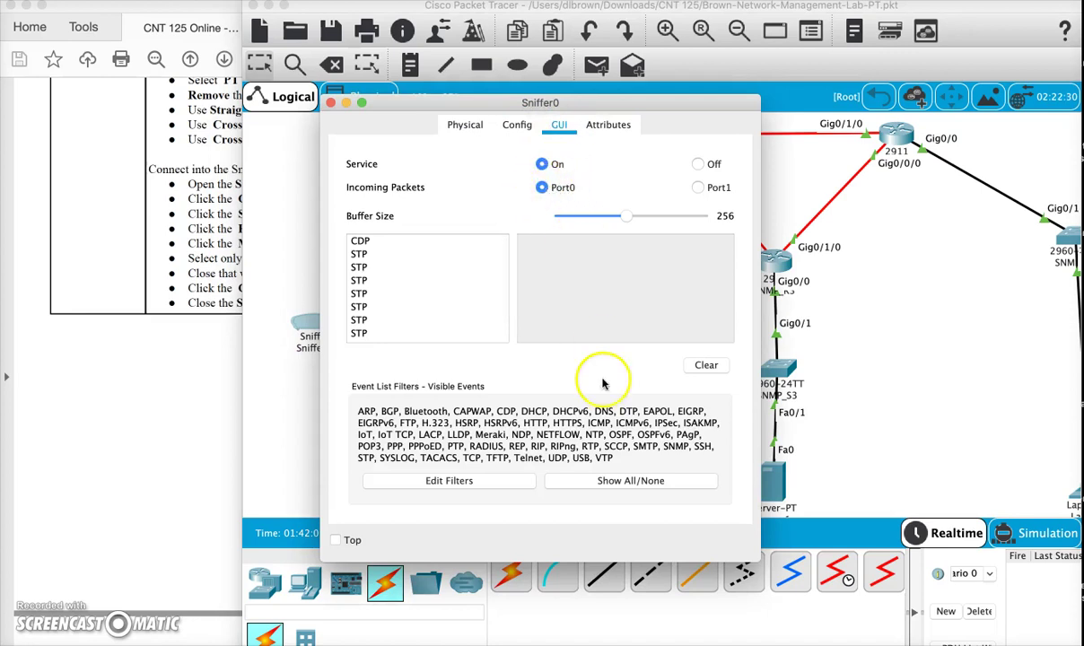
click(611, 481)
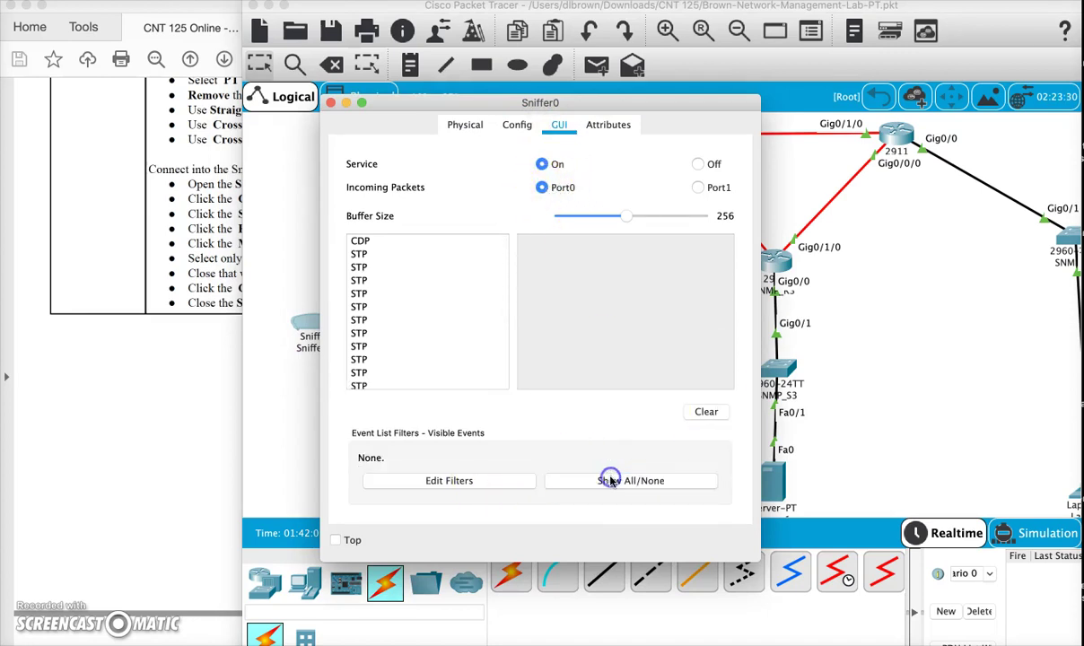
Enable only SNMP in the Sniffer's event filters, clear the captured packets and close the Sniffer
click(471, 482)
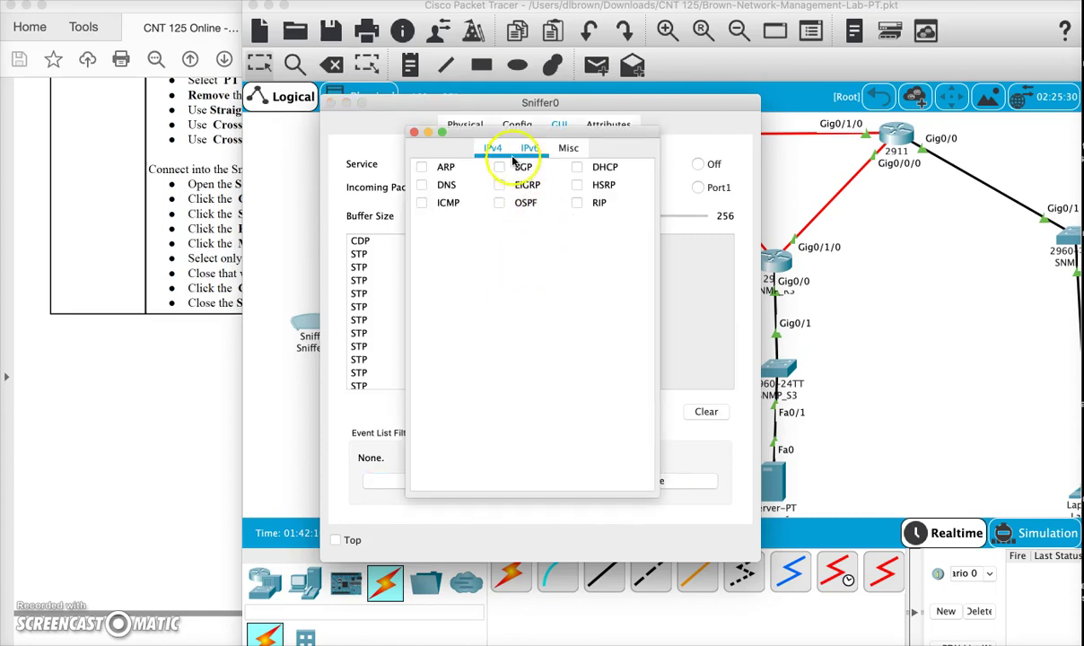
click(568, 148)
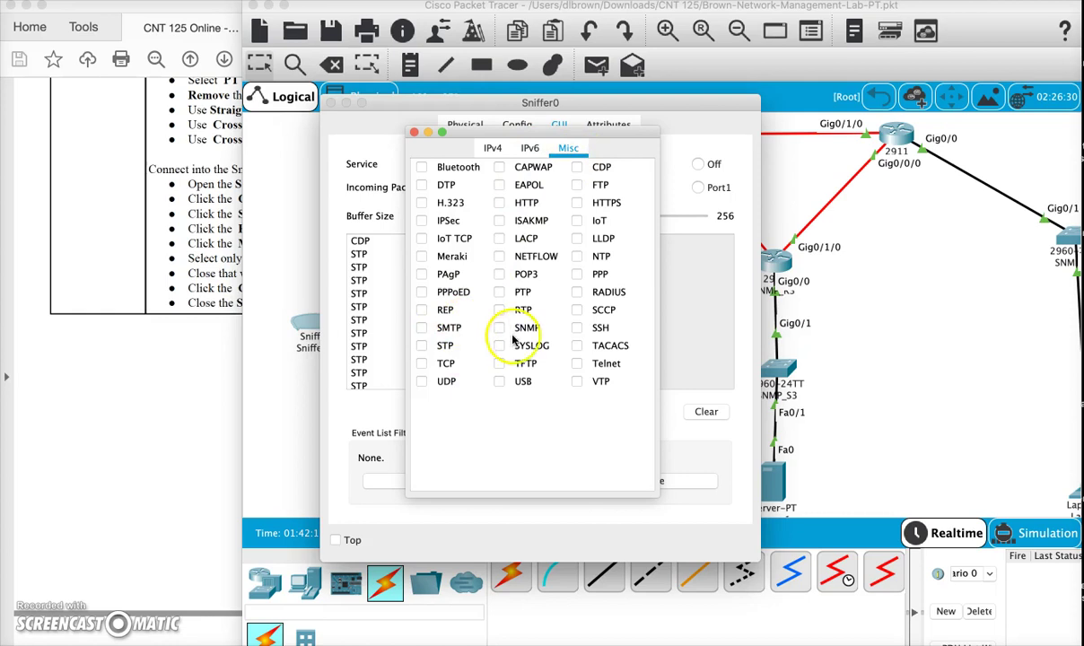
click(500, 328)
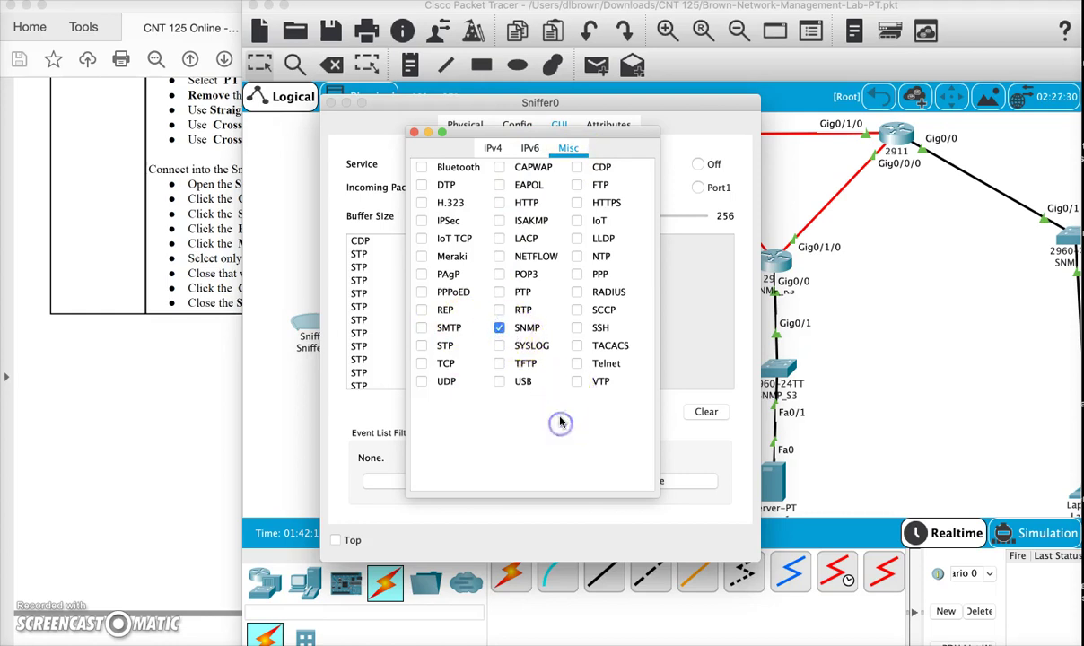
click(414, 133)
click(705, 411)
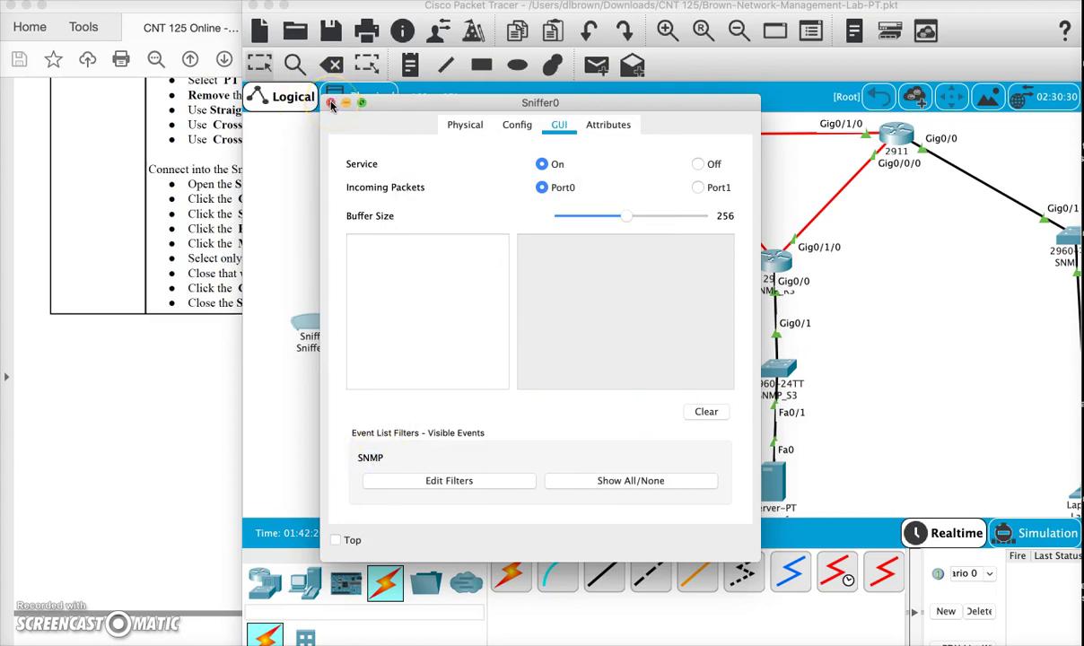
click(331, 104)
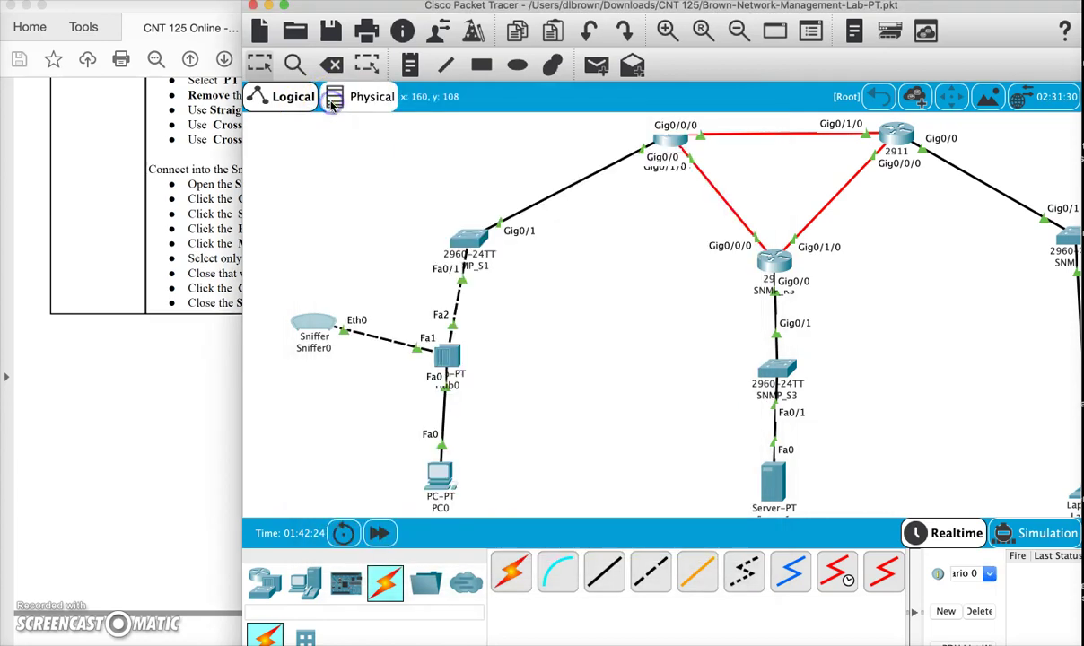
Review the lab PDF's instructions for polling SNMP_S1 with the MIB Browser, and return to the Packet Tracer topology
click(153, 416)
scroll(326, 360, down, 1)
scroll(326, 360, down, 10)
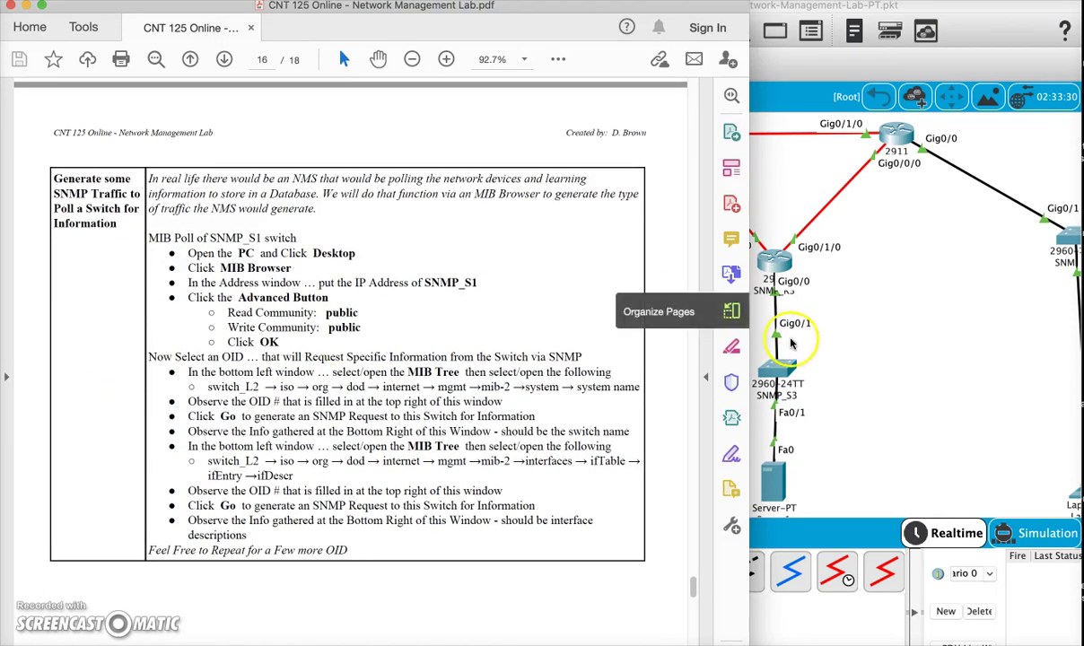
click(867, 306)
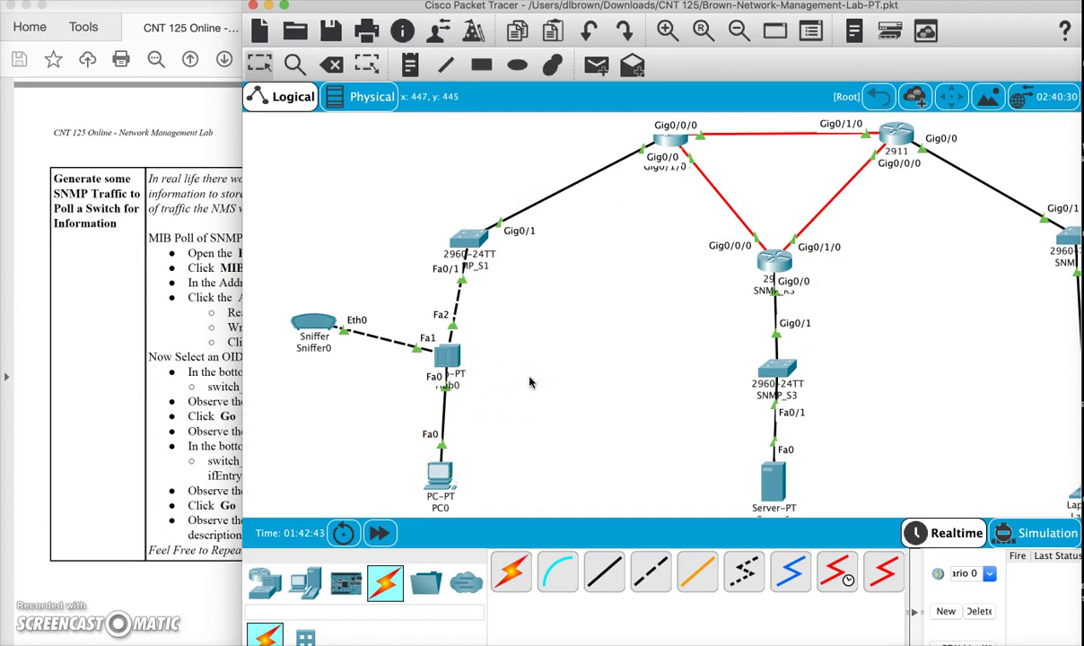
Nudge the hub up toward SNMP_S1 and shift the Sniffer slightly farther away from the hub in the topology
drag(449, 359, 448, 343)
click(337, 320)
drag(336, 321, 328, 325)
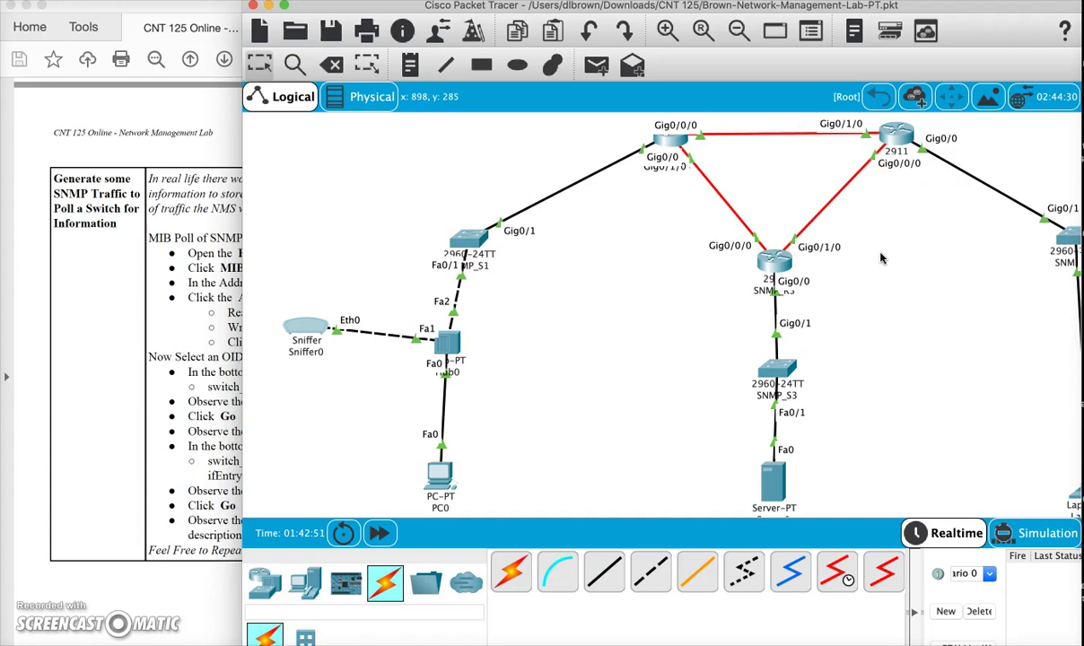
click(601, 392)
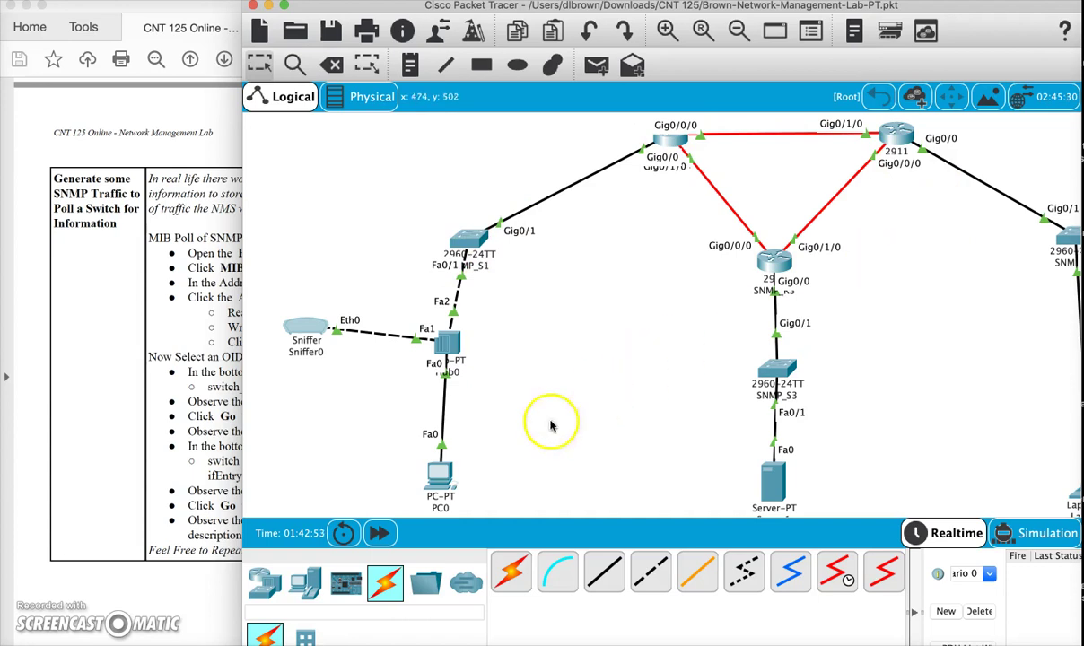
click(440, 476)
scroll(674, 323, down, 2)
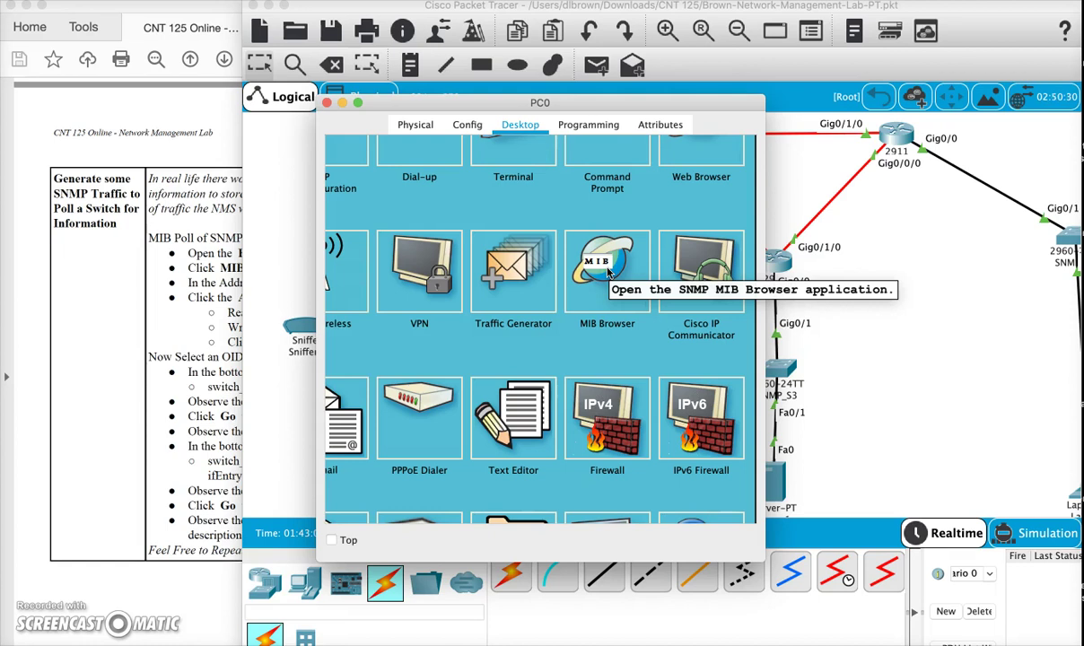
click(609, 111)
drag(607, 102, 798, 118)
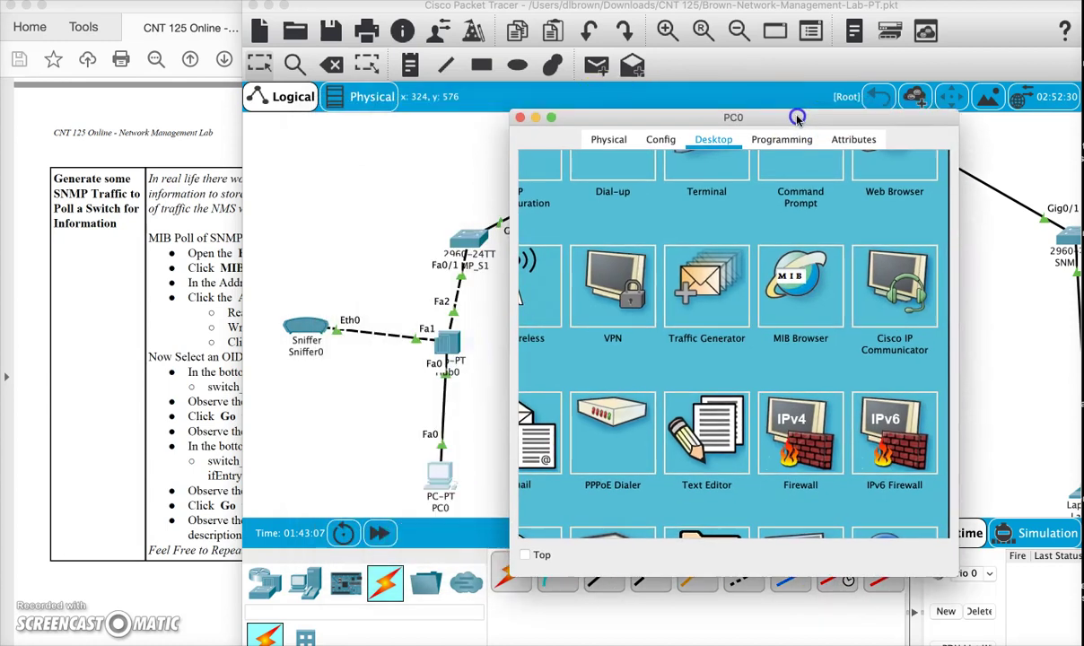
click(311, 341)
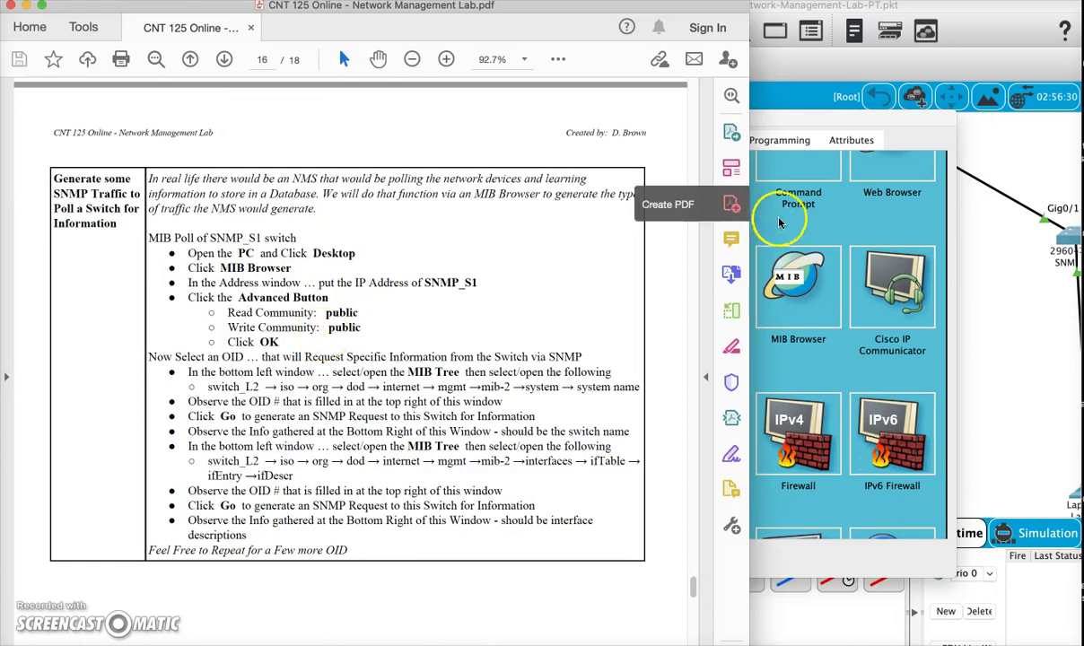
click(827, 124)
drag(828, 124, 898, 104)
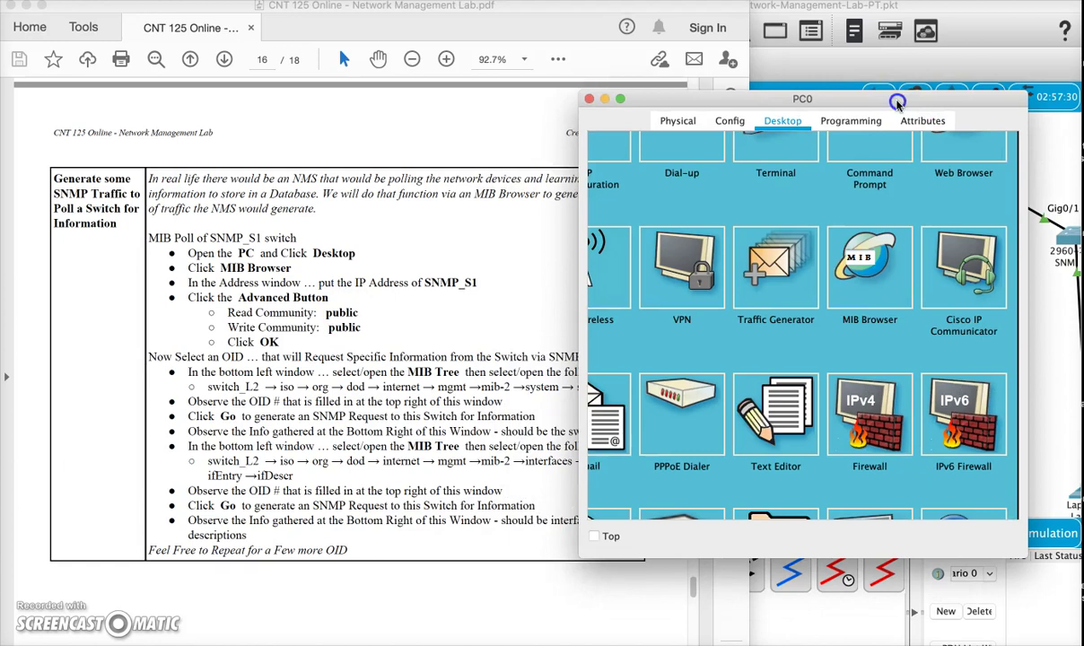
click(585, 102)
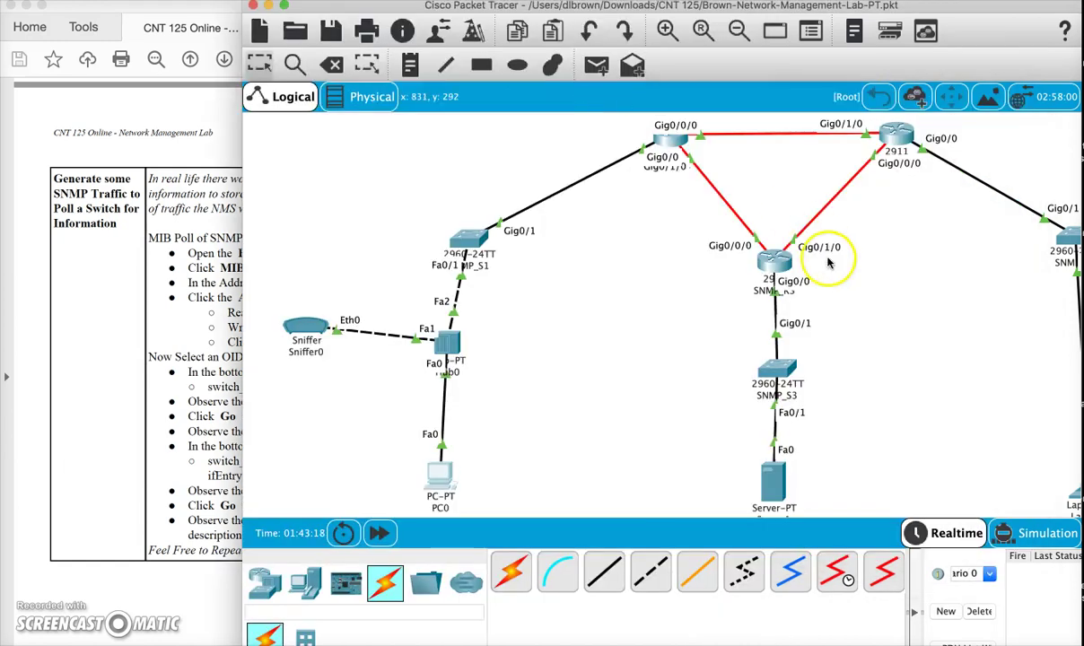
Open PC0's desktop applications, move its window clear of the Sniffer and hub, and launch the MIB Browser
click(426, 471)
drag(624, 105, 774, 61)
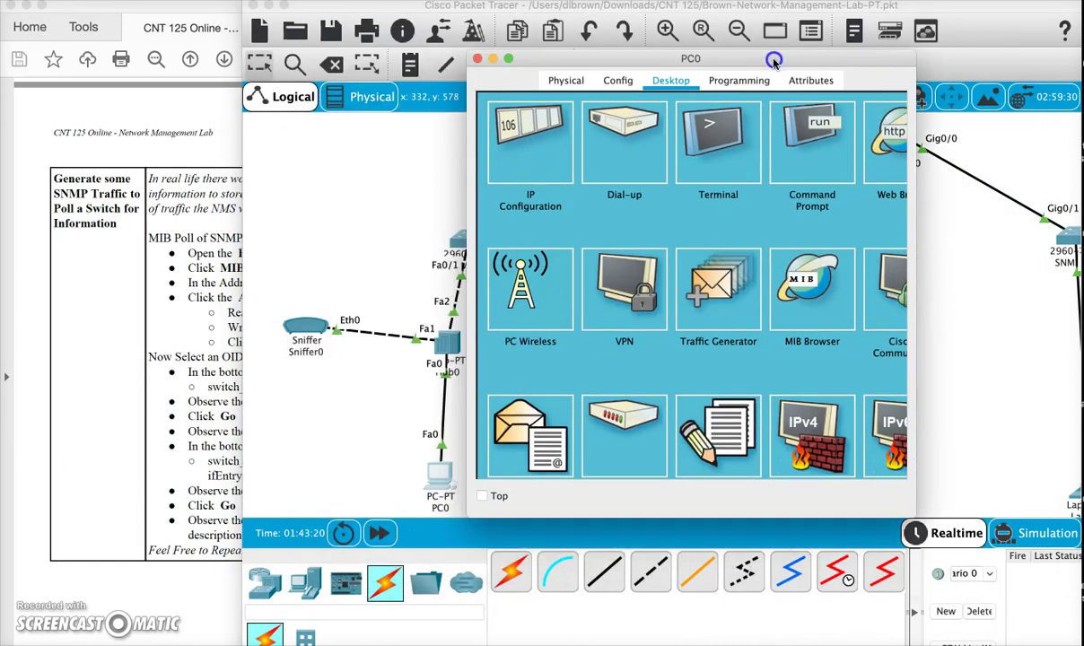
click(761, 282)
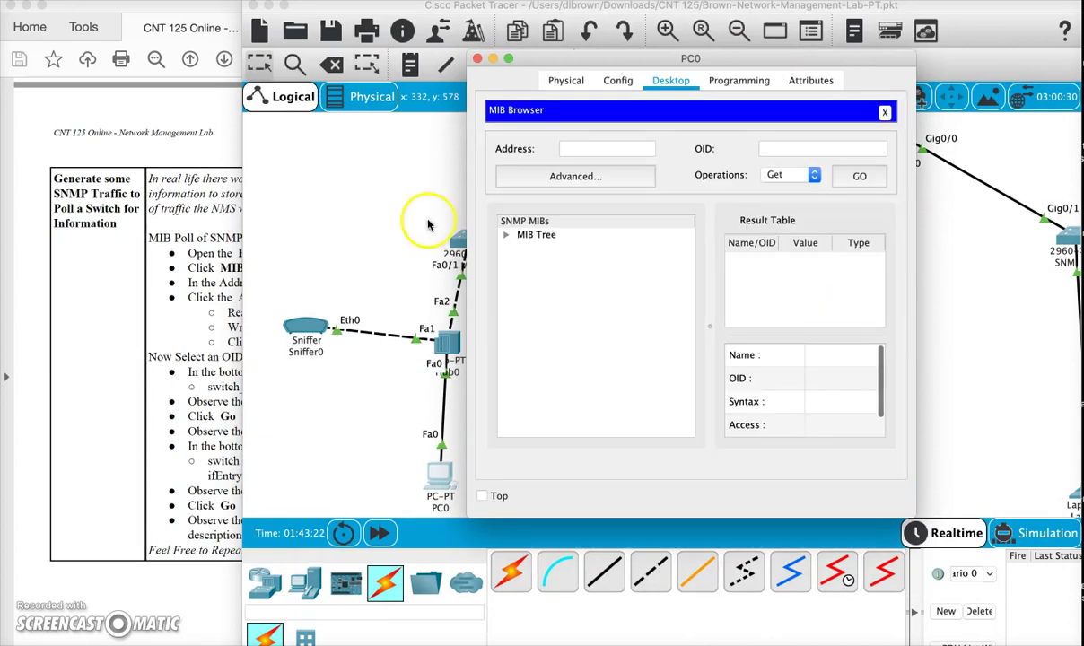
Check the address instruction in the lab PDF and set the MIB Browser's address to 192.168.128.2 for SNMP_S1
click(159, 269)
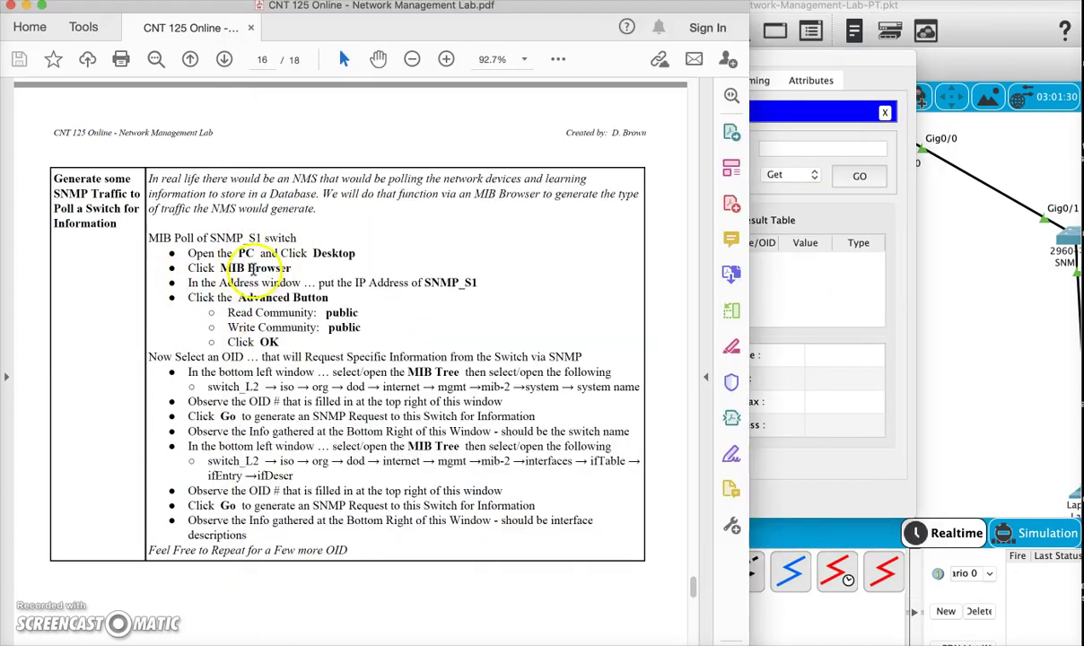
click(171, 283)
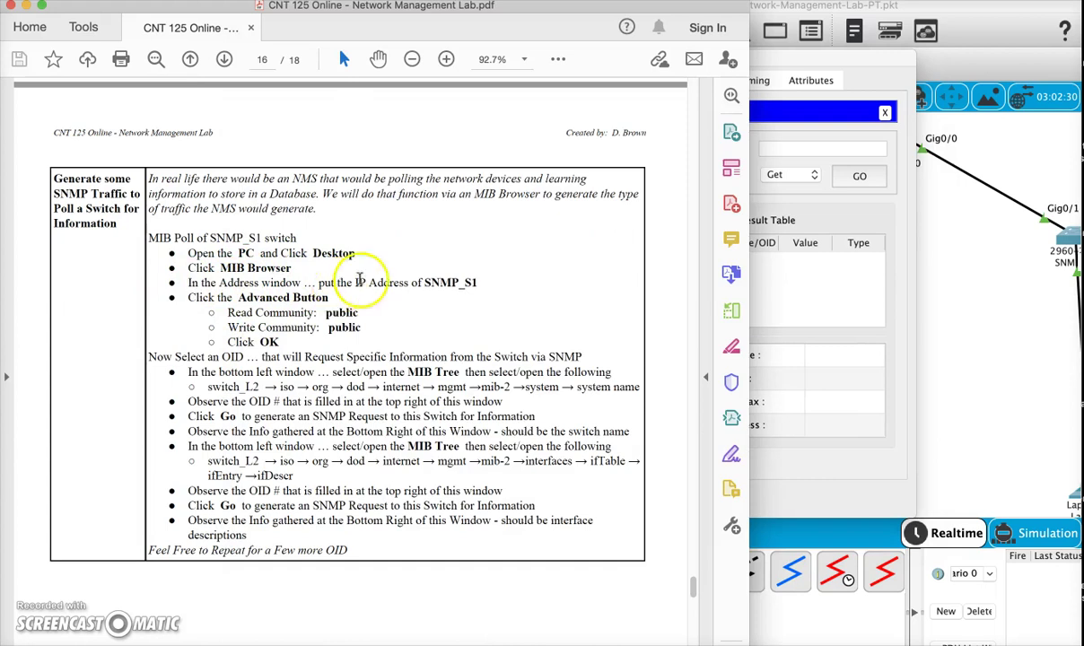
click(810, 116)
click(594, 149)
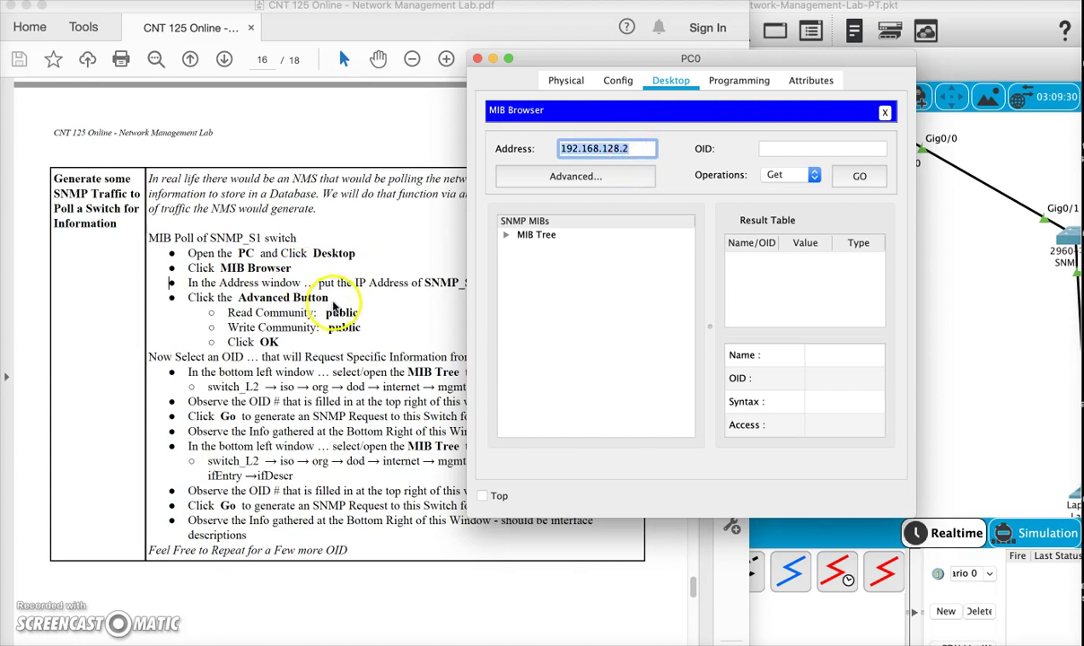
Enter the read and write community strings from the lab PDF in the MIB Browser's advanced settings and accept them
click(574, 178)
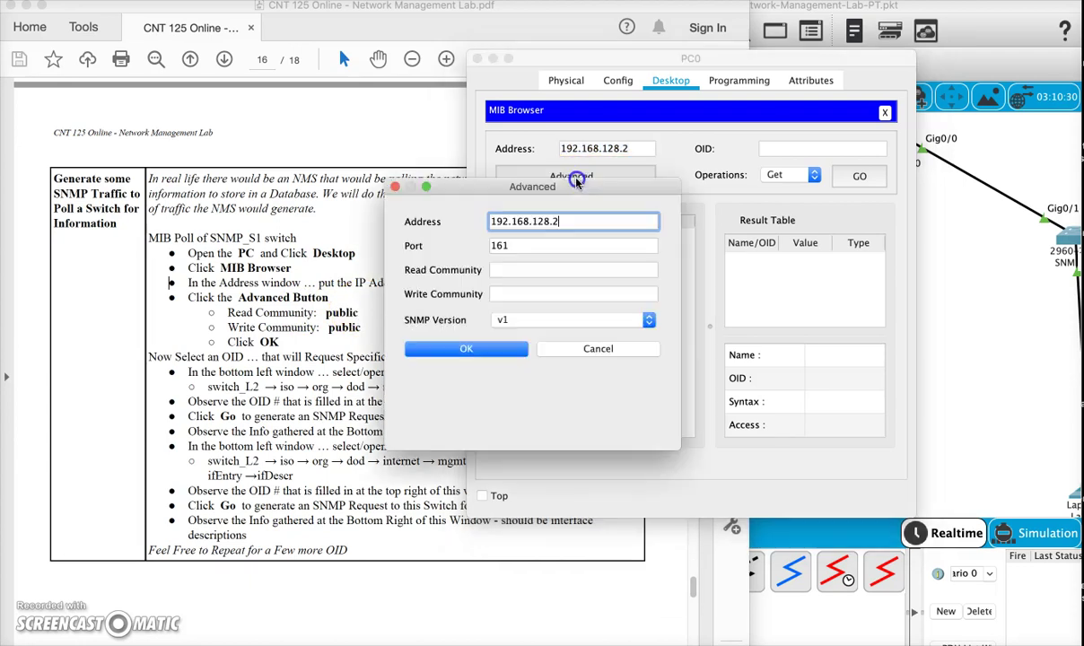
click(519, 269)
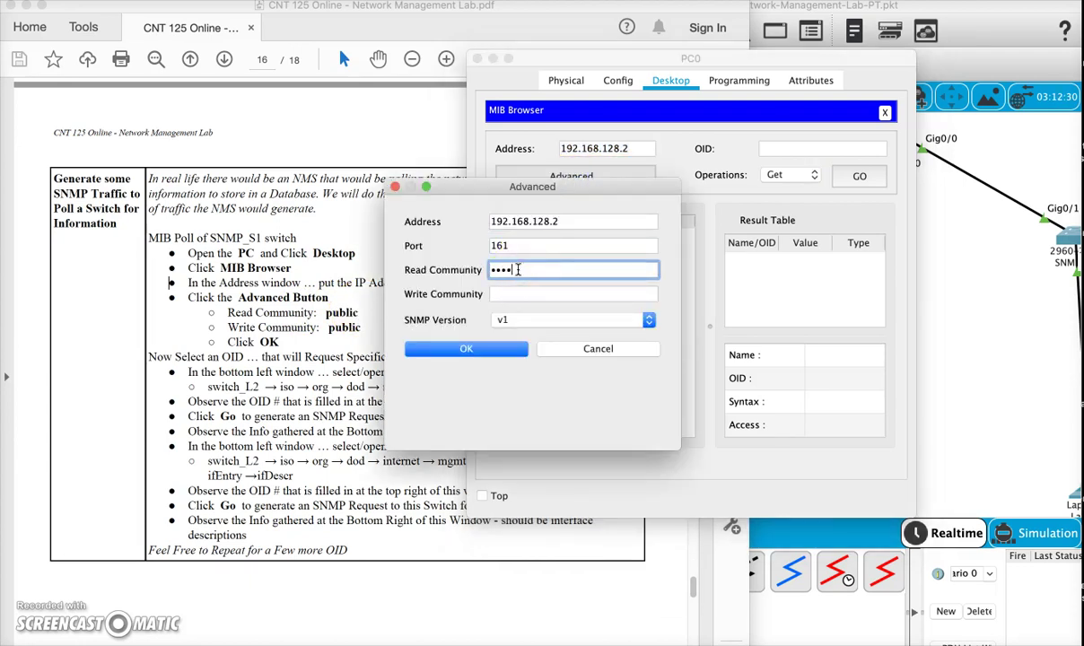
click(511, 289)
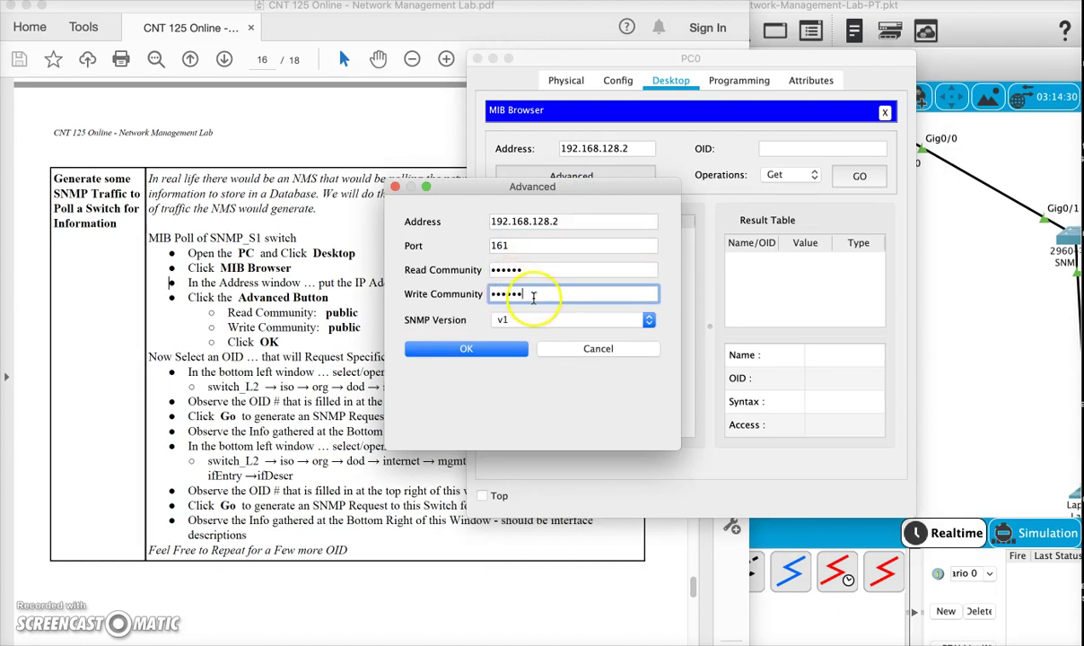
click(474, 348)
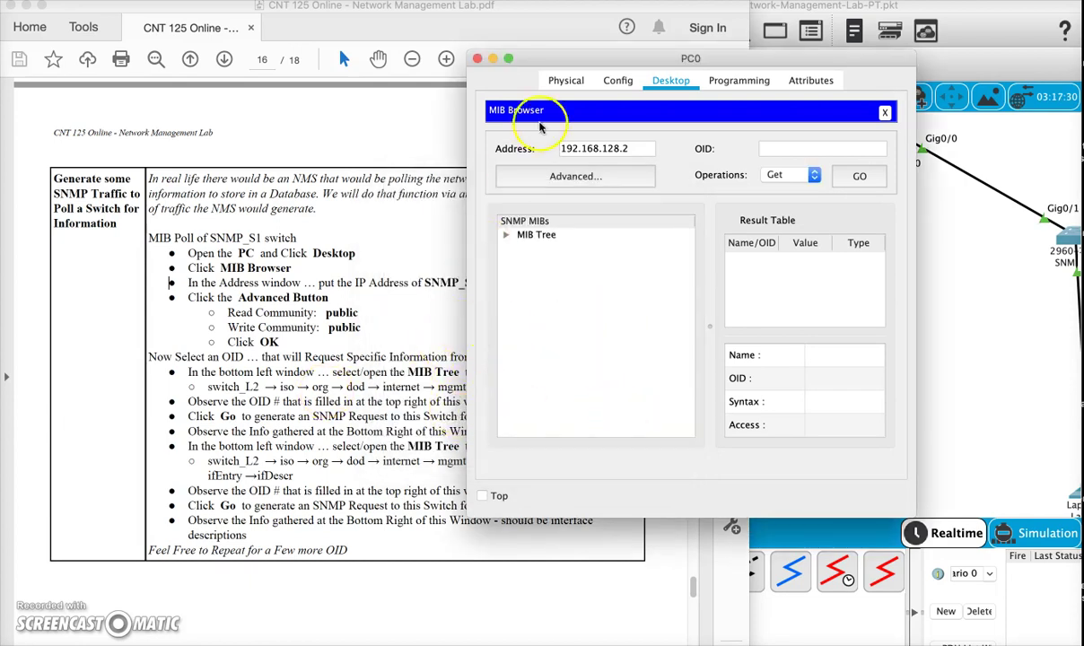
Reposition and resize the PC0 window, and expand the MIB Tree through switch_L2 MIBs, .iso, .org, .dod, .internet, .mgmt and .mib-2 to .system
drag(579, 59, 708, 13)
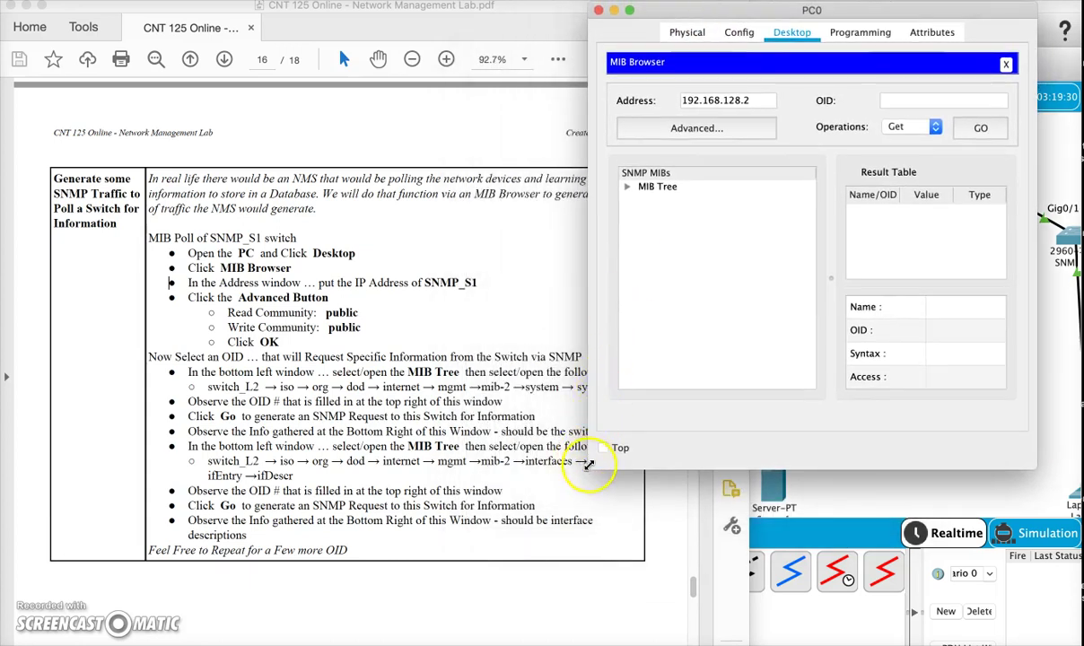
drag(588, 468, 538, 301)
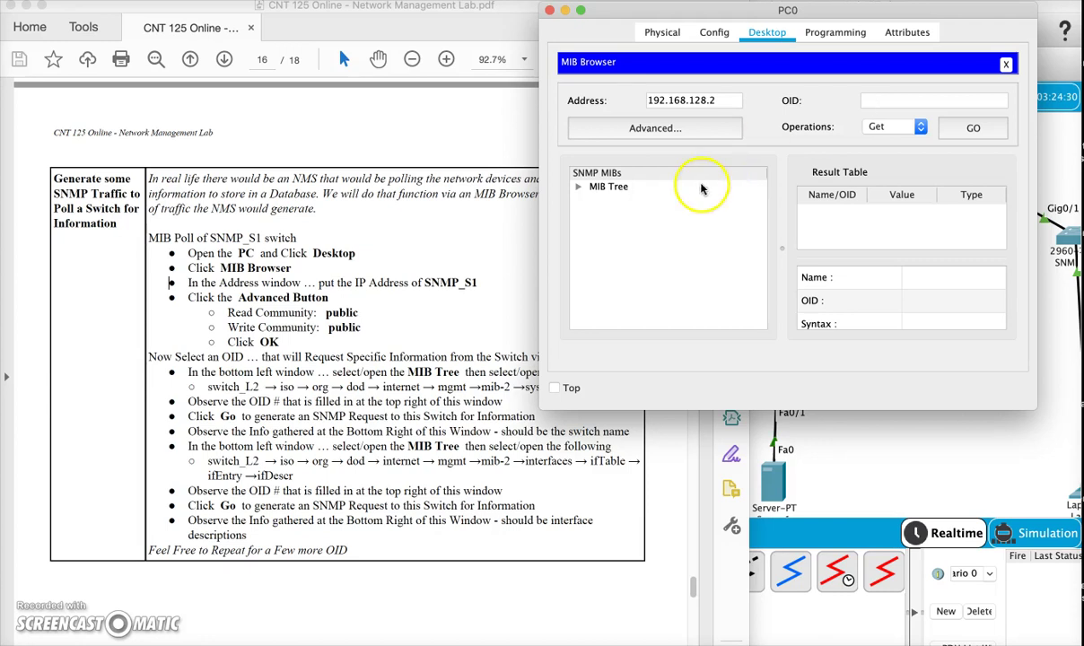
click(578, 187)
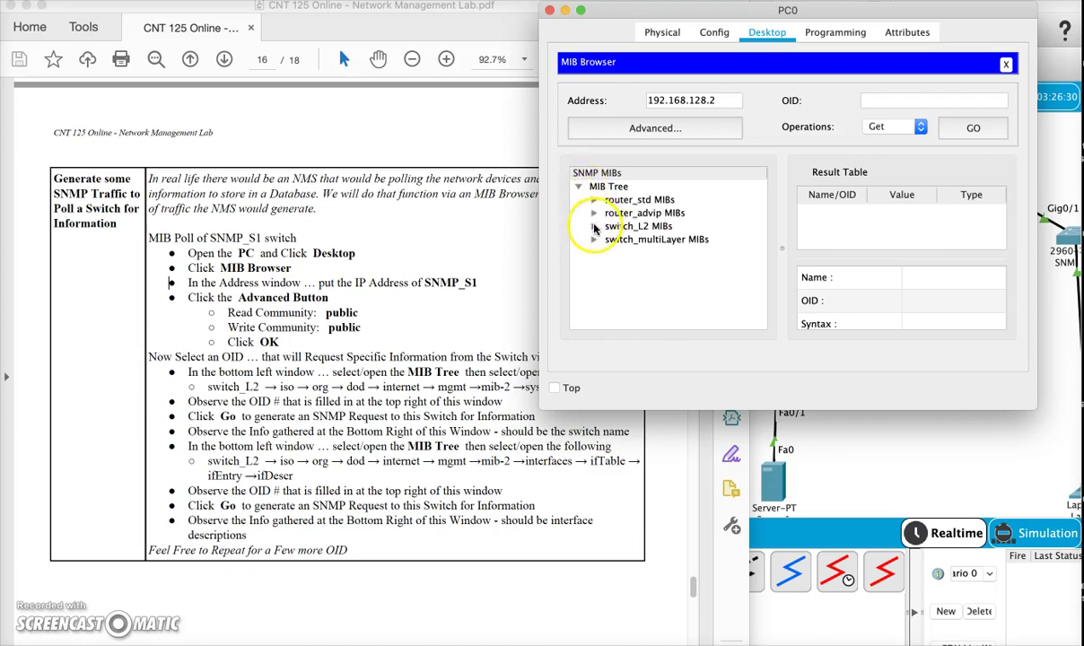
click(593, 226)
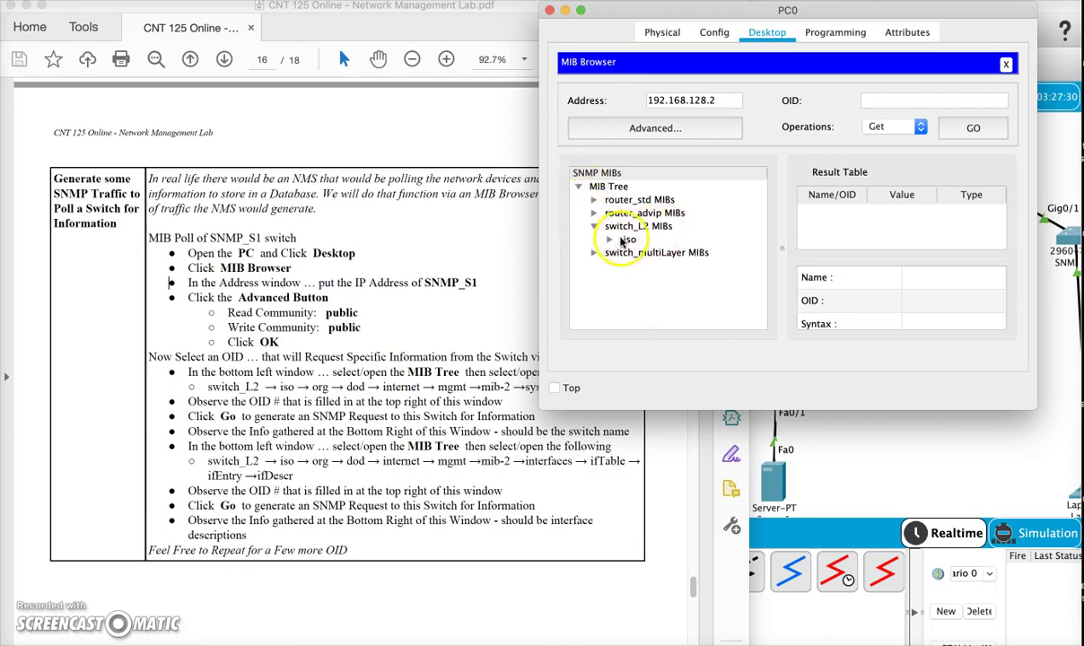
click(608, 239)
click(625, 253)
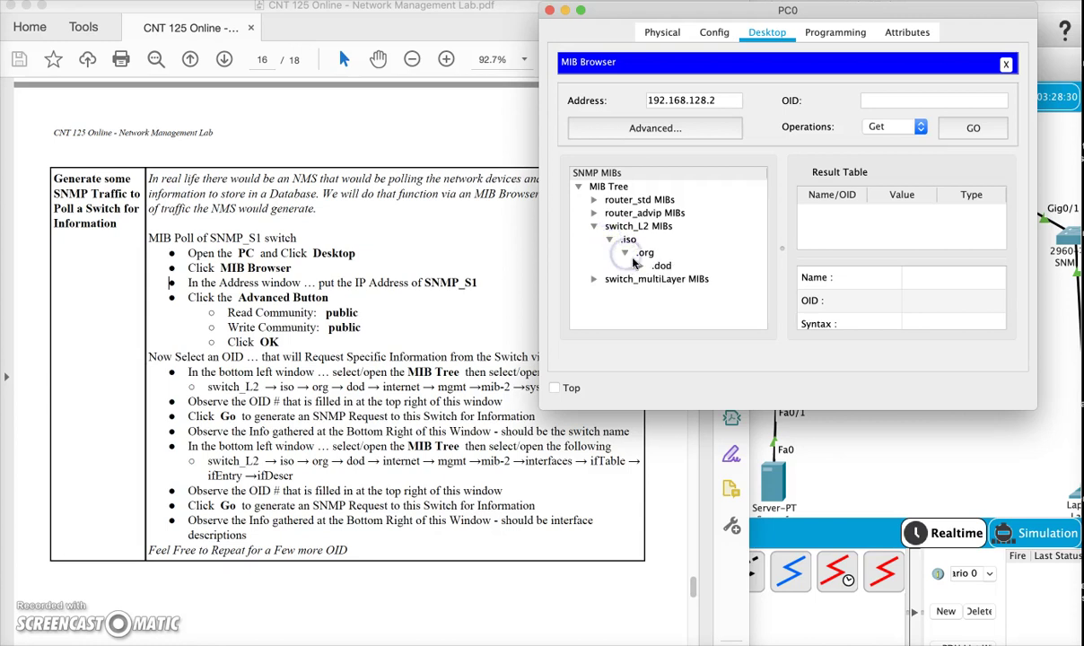
click(640, 267)
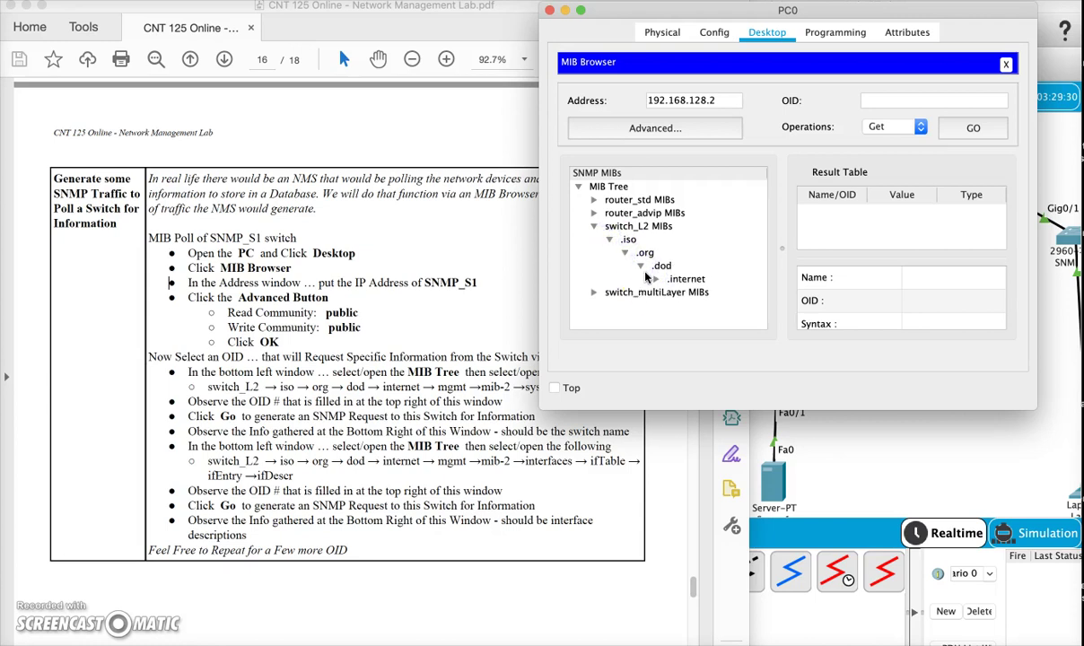
click(657, 279)
click(673, 294)
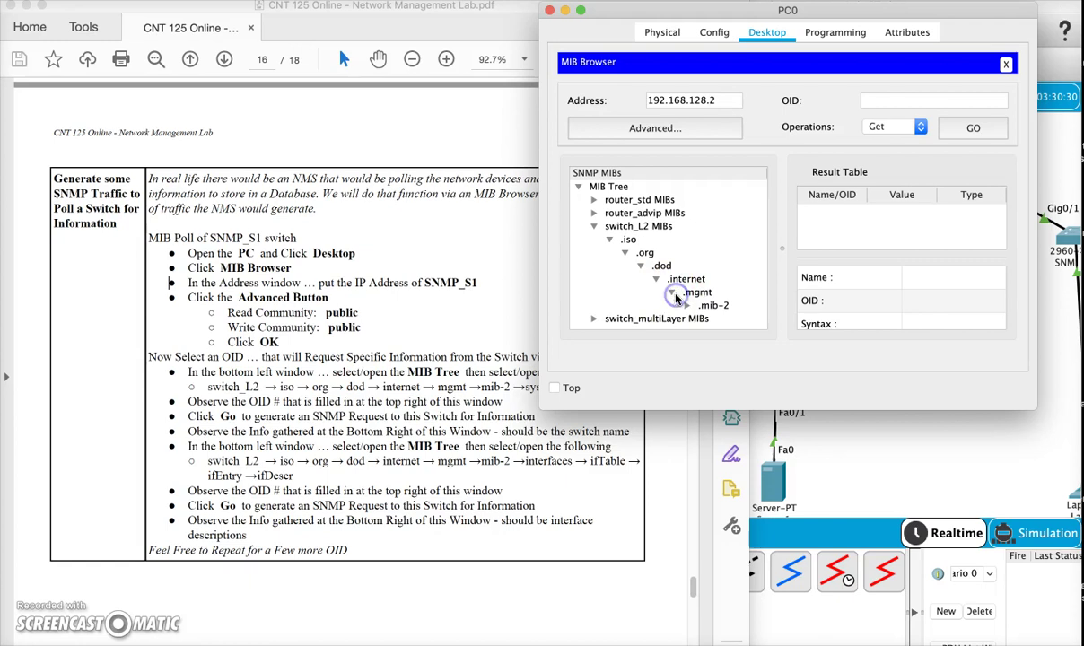
click(687, 306)
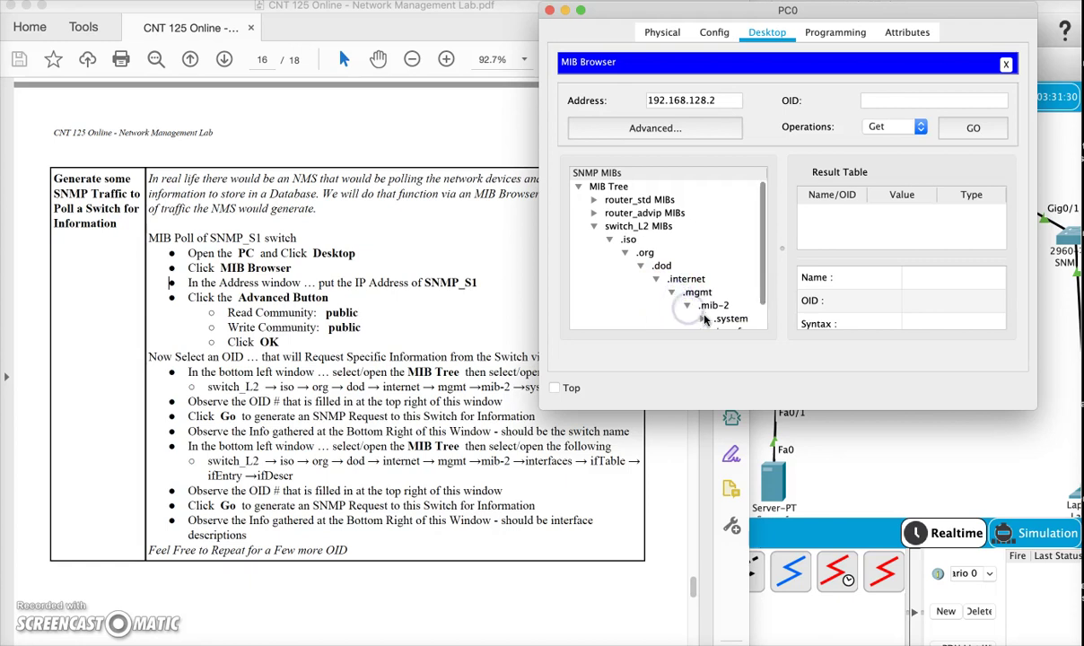
scroll(703, 284, down, 3)
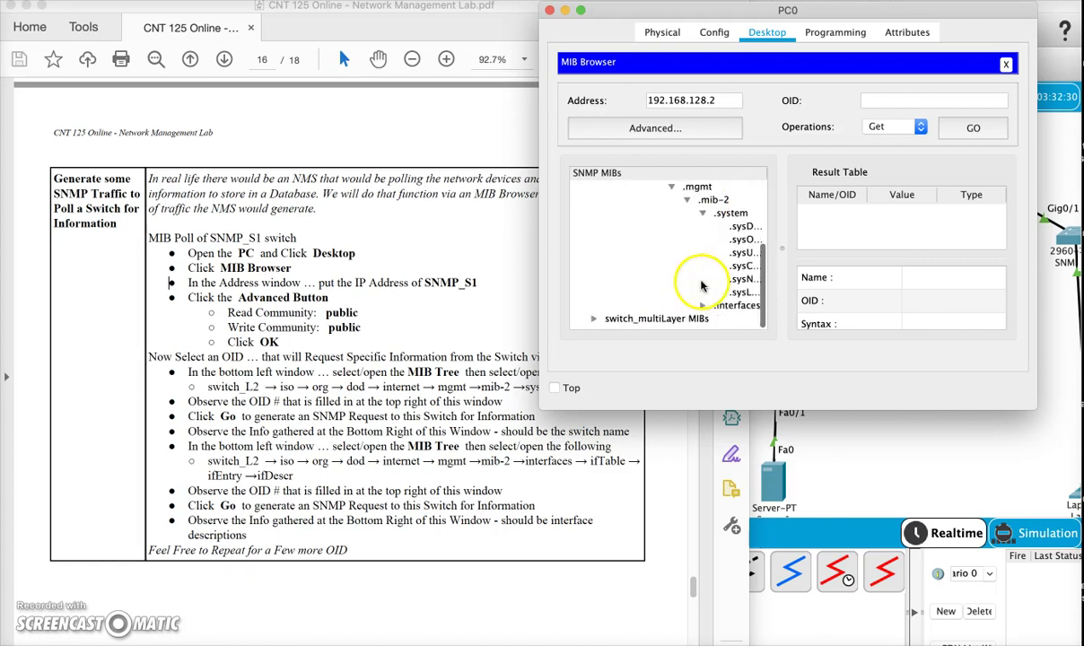
Enlarge the PC0 window so the full MIB names fit, and select .sysName under .system as the OID
click(476, 359)
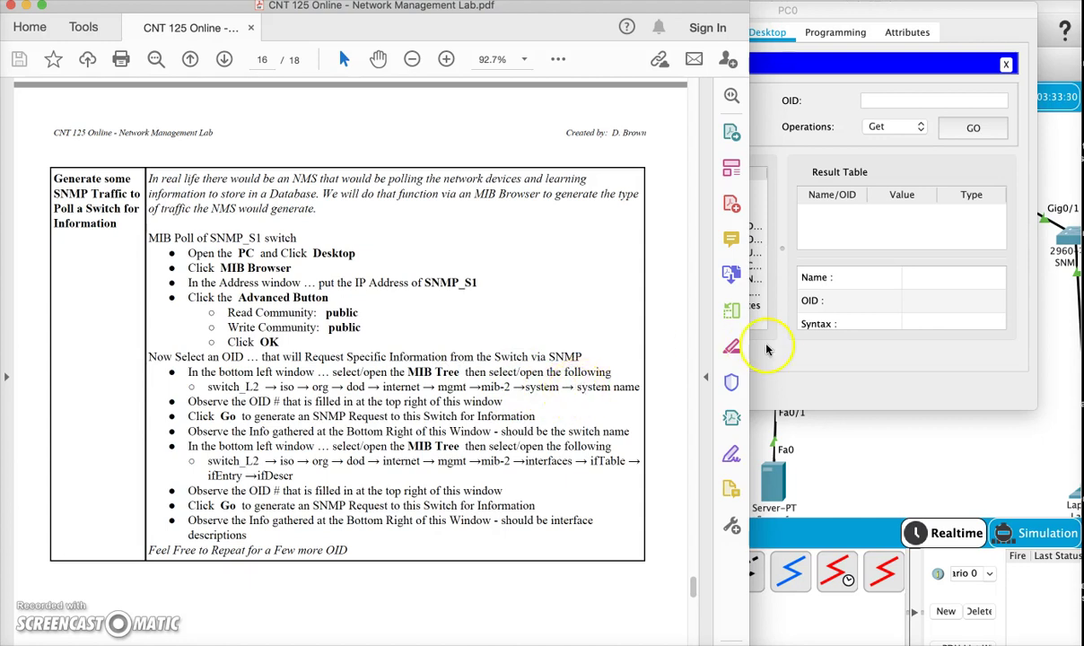
click(769, 346)
drag(538, 327, 318, 310)
drag(561, 245, 638, 246)
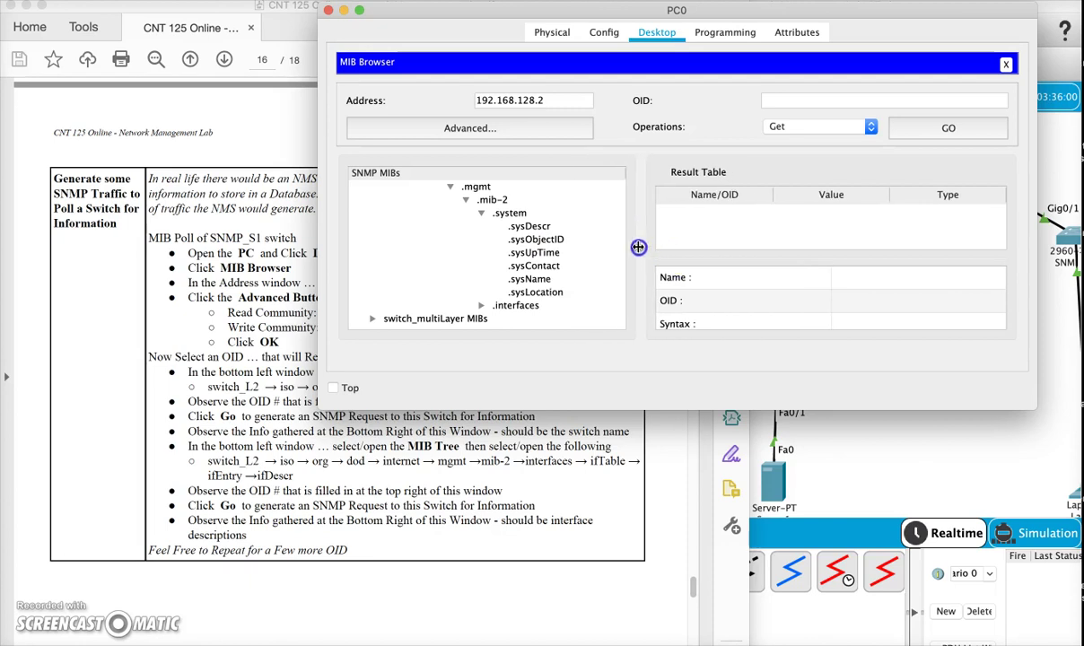
click(536, 279)
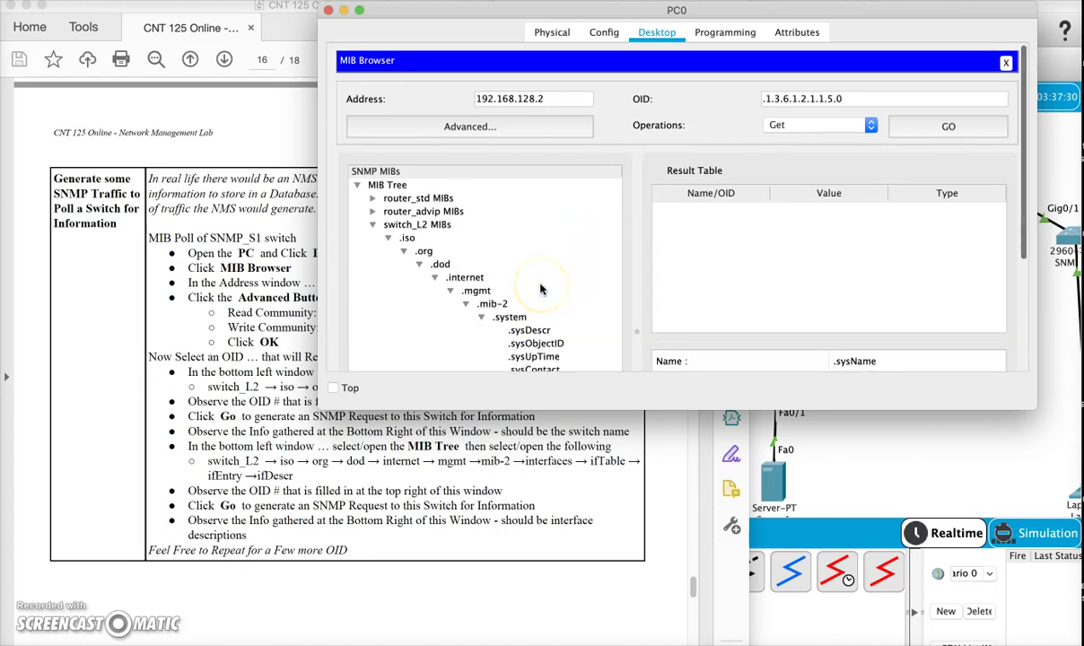
click(539, 286)
click(641, 414)
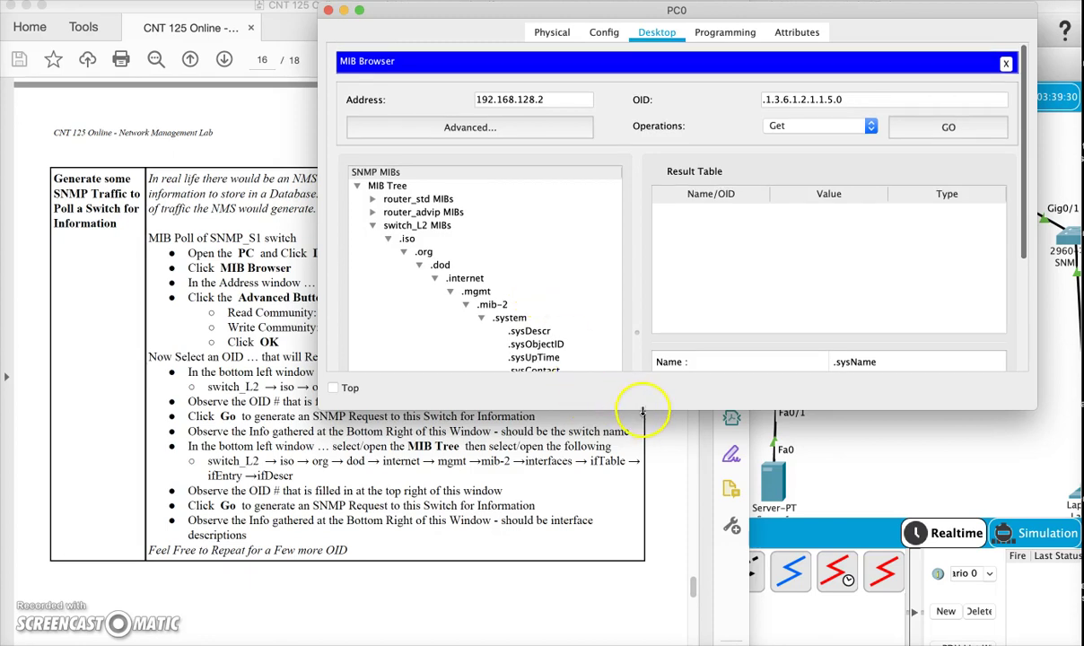
drag(643, 412, 671, 529)
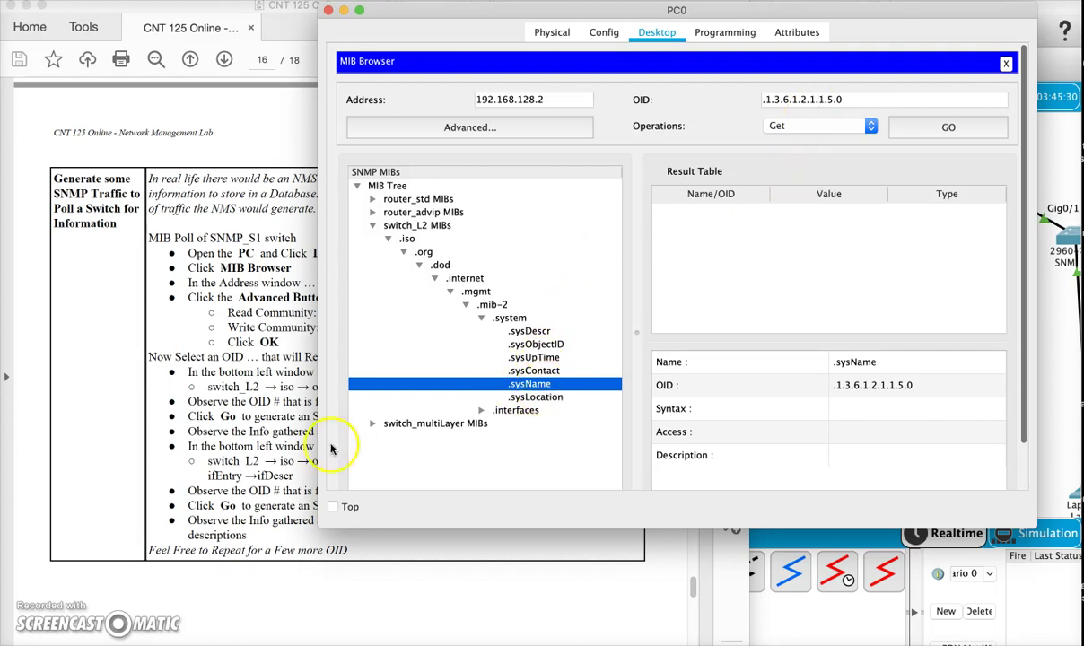
Check the request instruction in the lab PDF and send a Get request for .sysName to SNMP_S1
click(270, 449)
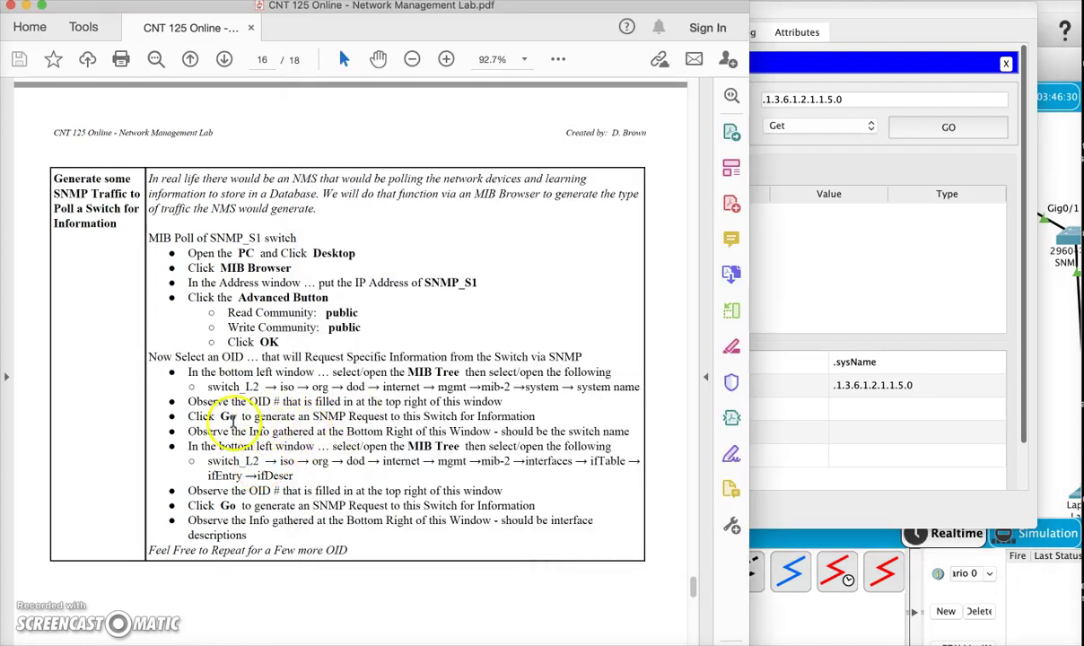
click(826, 59)
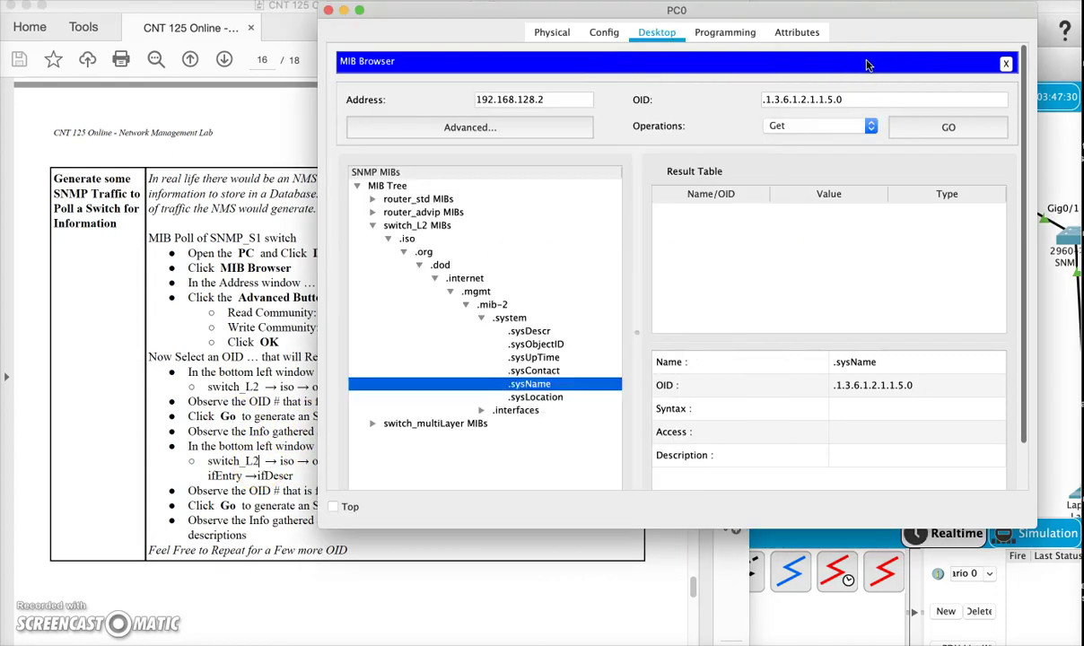
click(529, 384)
click(948, 130)
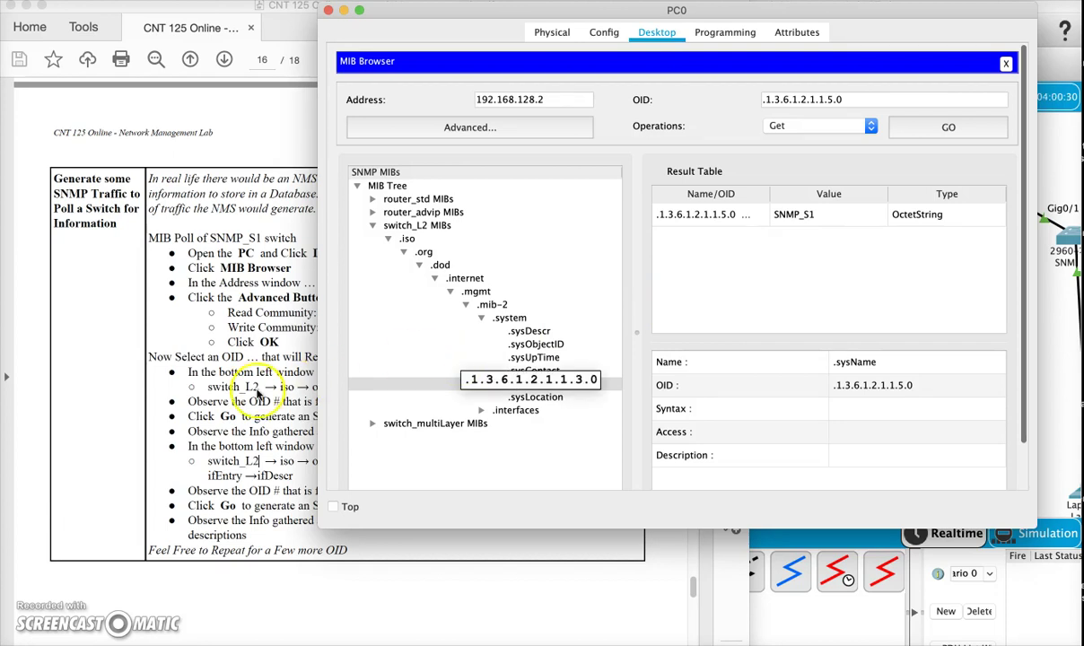
Read the lab PDF's instructions for polling the ifDescr OID, and return to the MIB Browser
click(254, 384)
scroll(273, 454, down, 2)
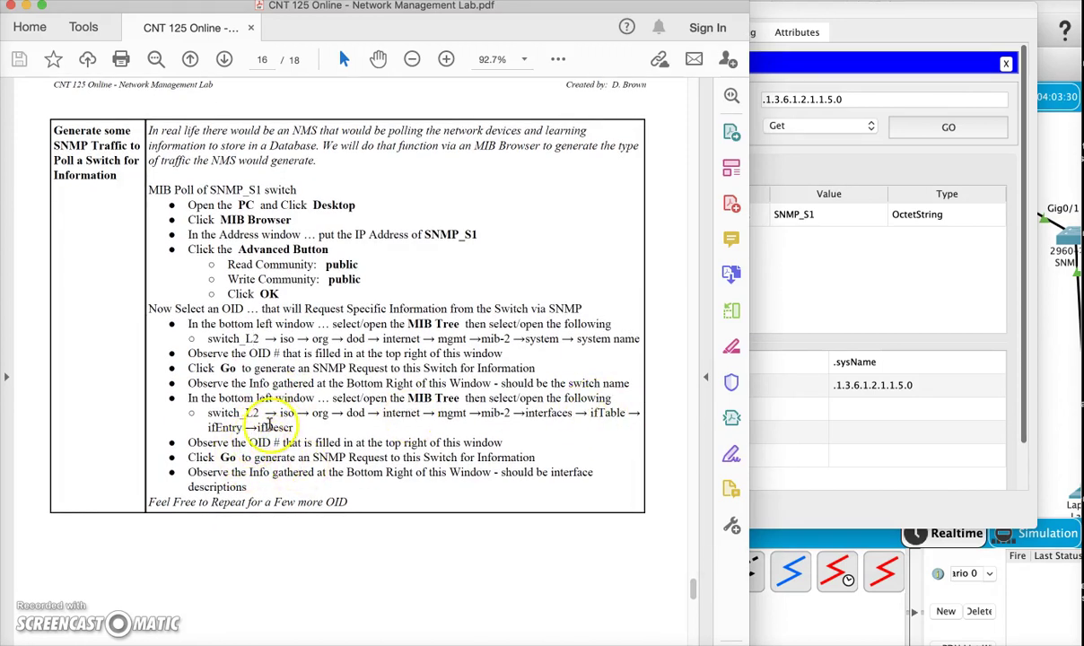
click(787, 348)
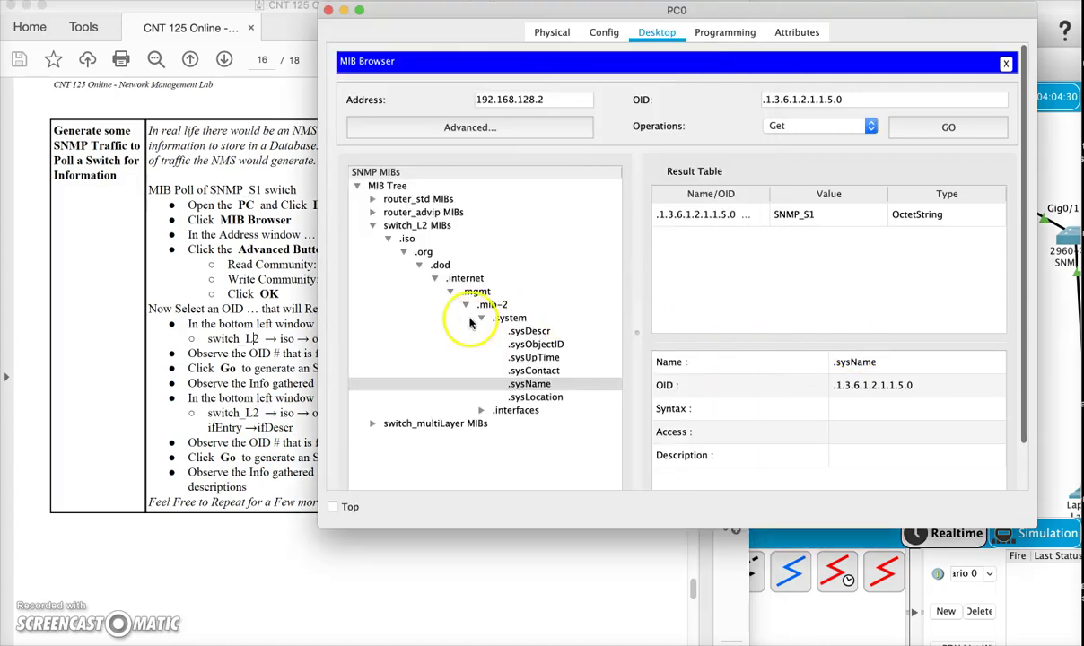
Collapse .system, .mib-2 and .mgmt in the MIB Tree and check the ifDescr path in the lab PDF
click(482, 318)
click(466, 306)
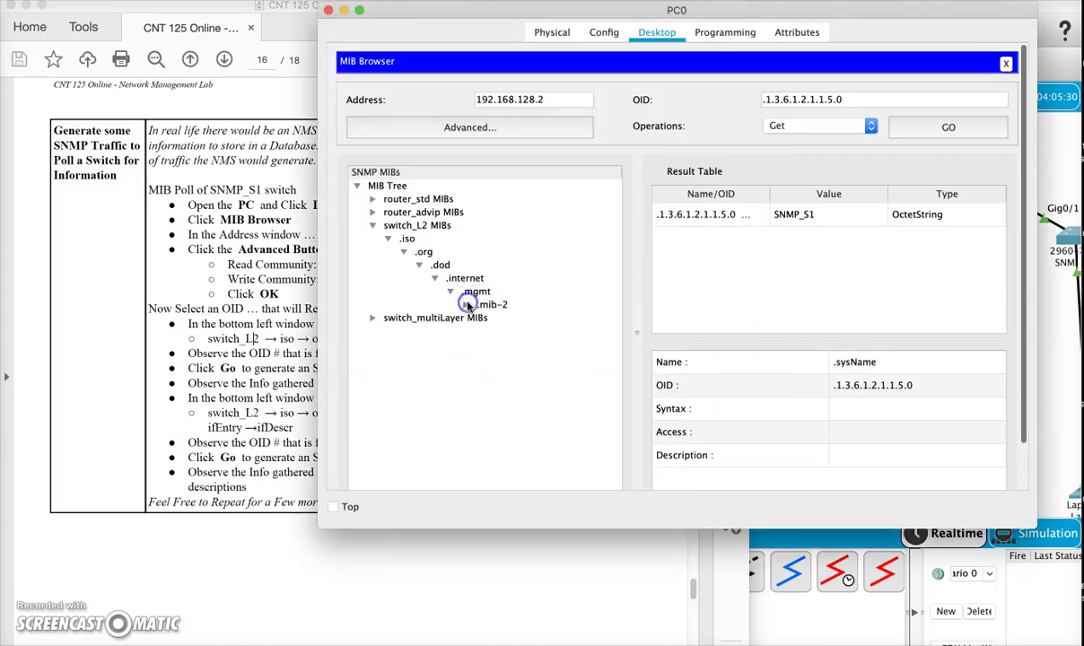
click(452, 292)
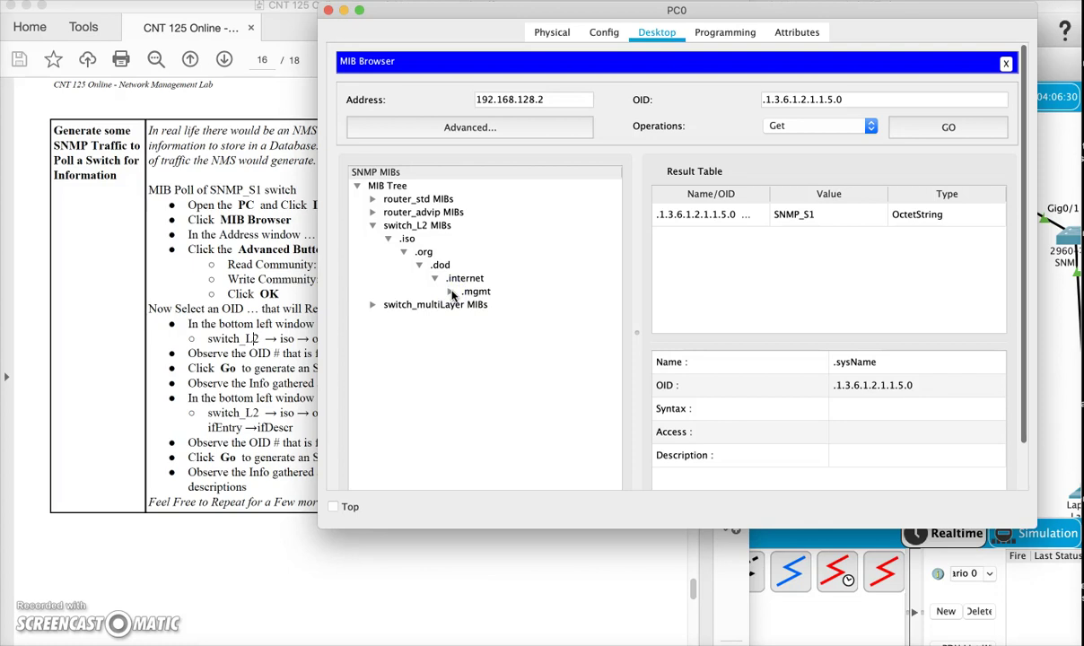
click(256, 391)
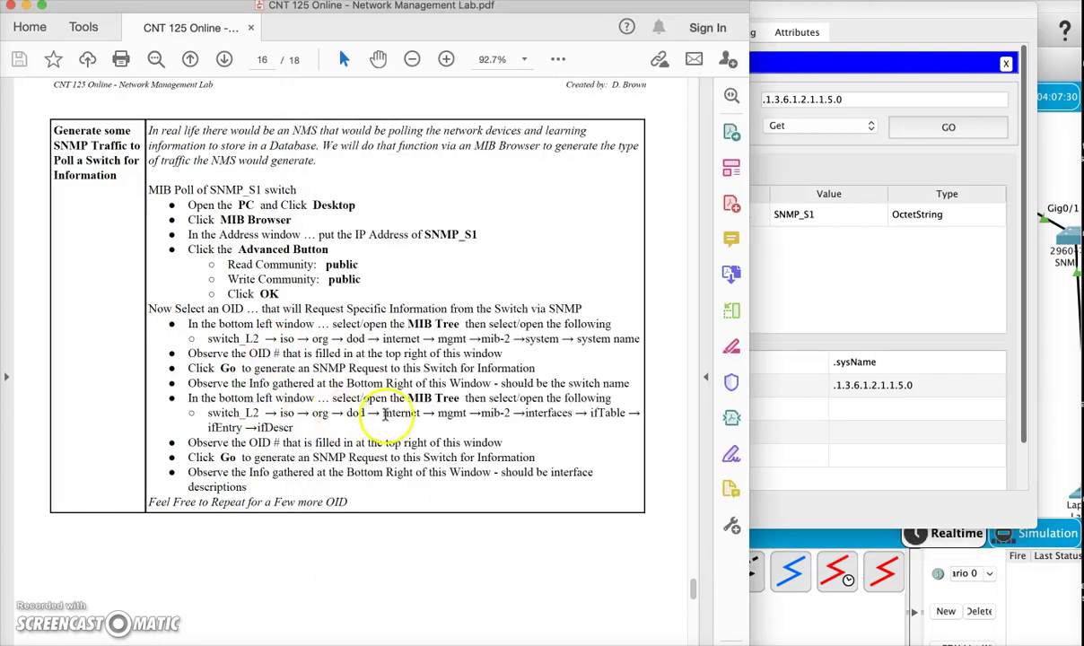
click(822, 305)
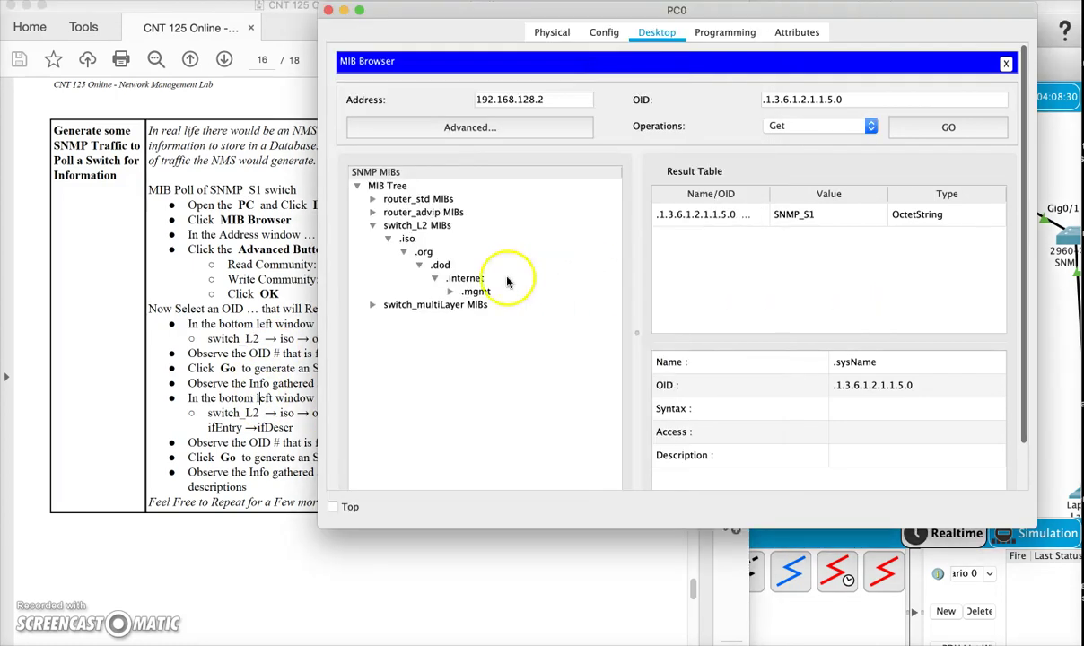
Expand .mgmt, .mib-2, .interfaces, .ifTable and .ifEntry under switch_L2 MIBs, checking the path in the lab PDF, and select .ifDescr as the OID
click(451, 292)
click(467, 305)
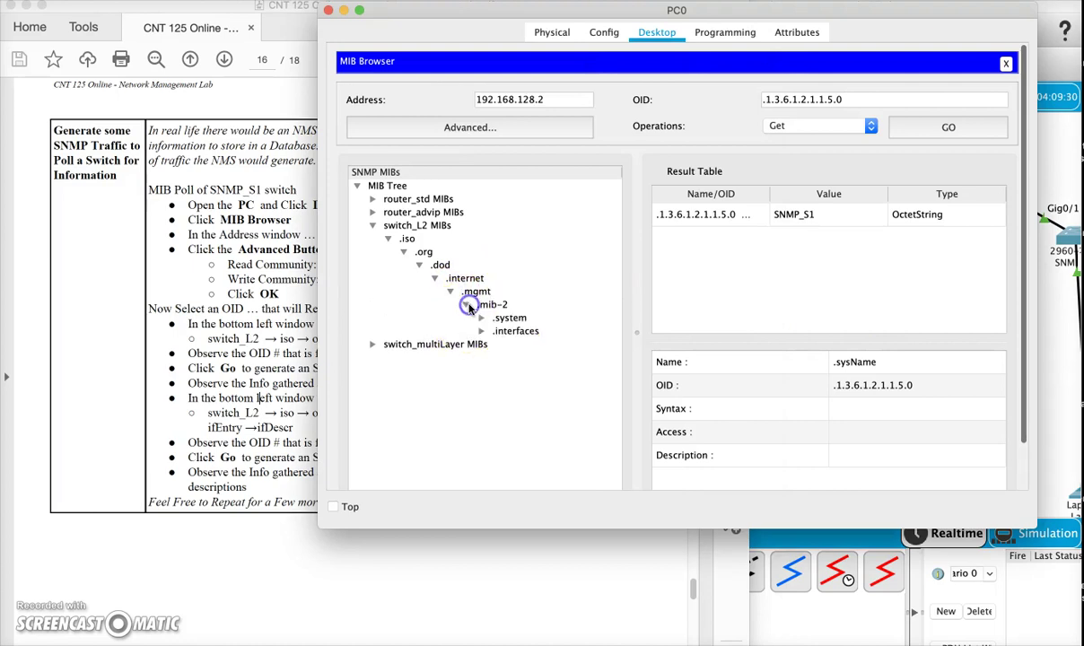
click(482, 332)
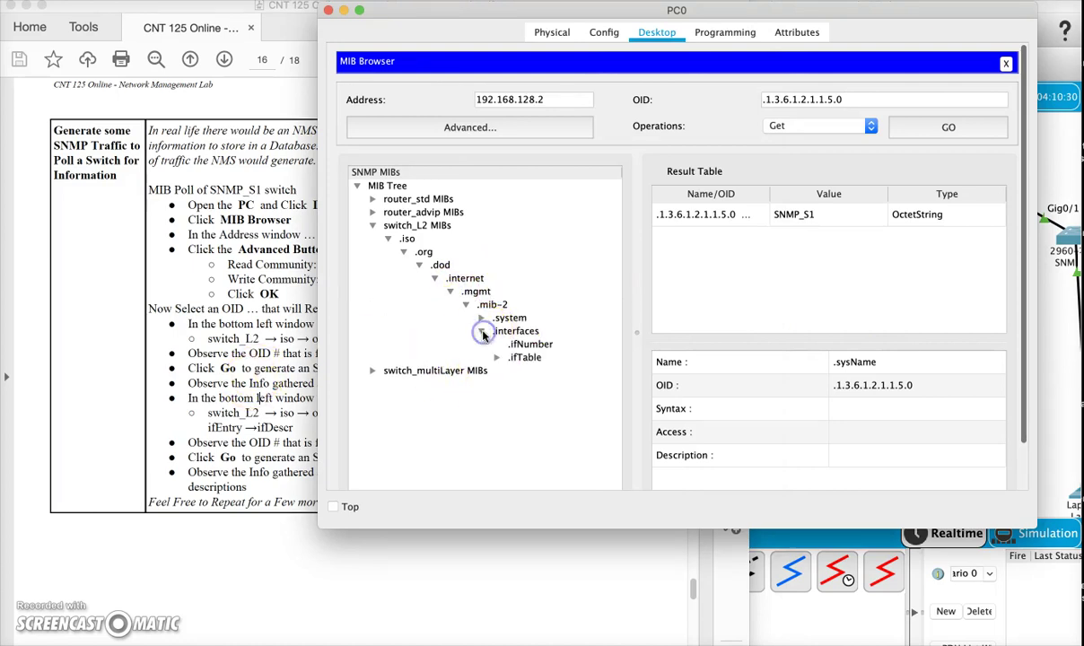
click(259, 368)
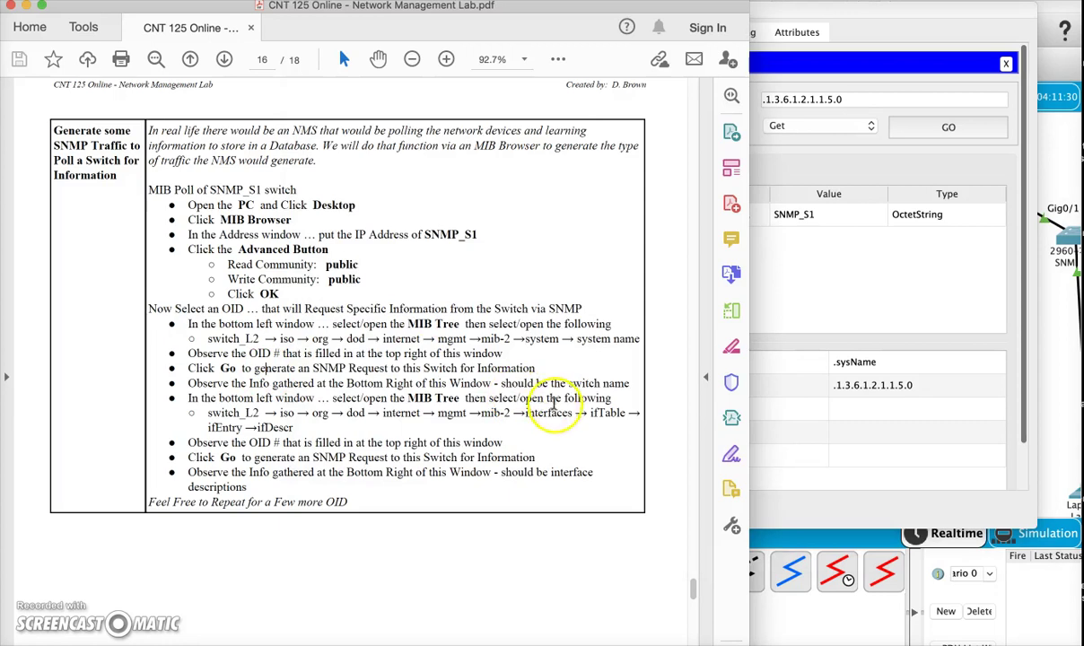
click(865, 299)
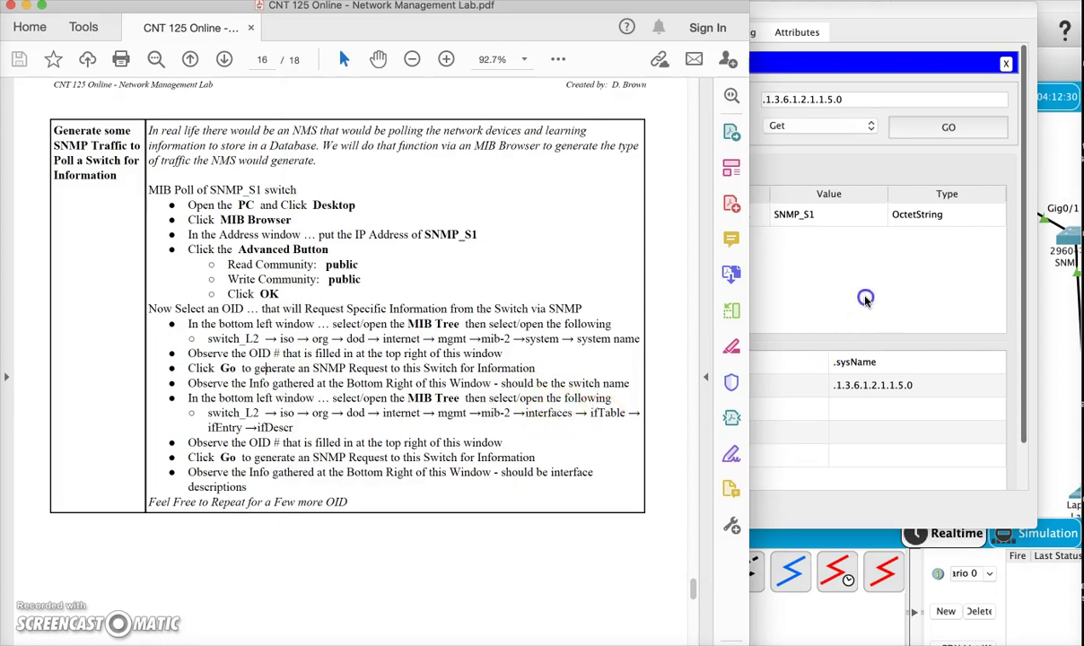
click(499, 357)
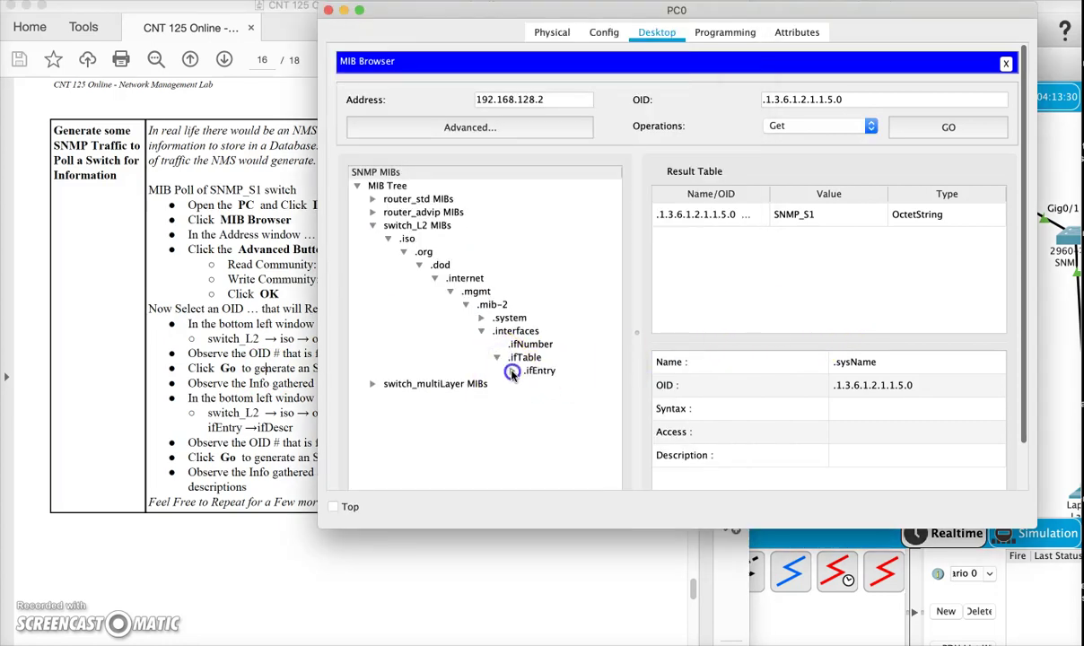
click(511, 372)
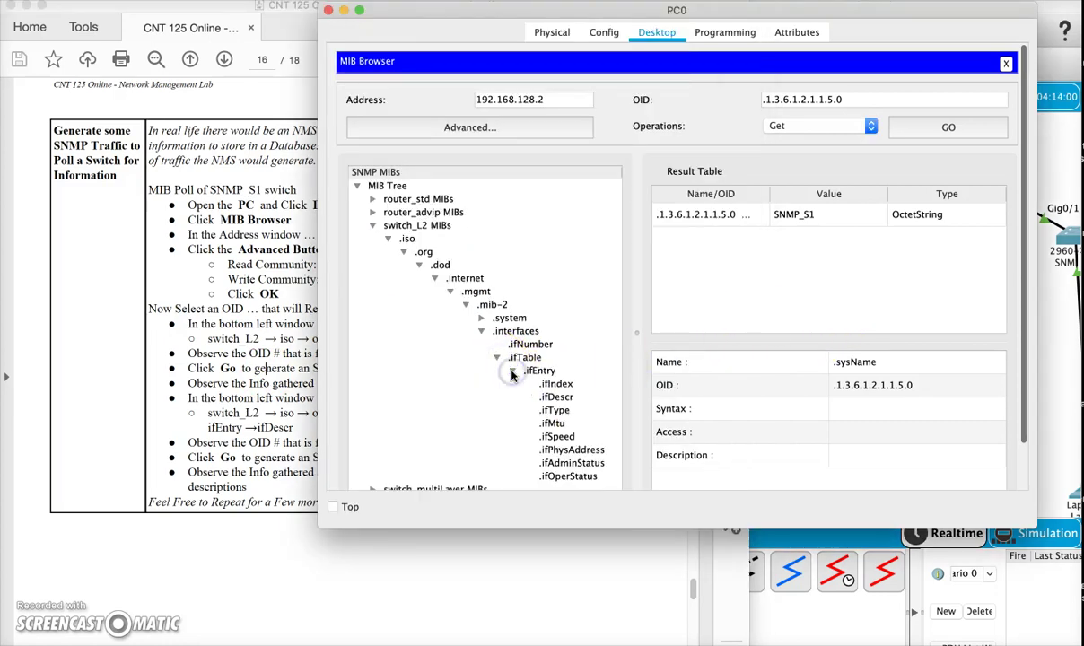
click(558, 397)
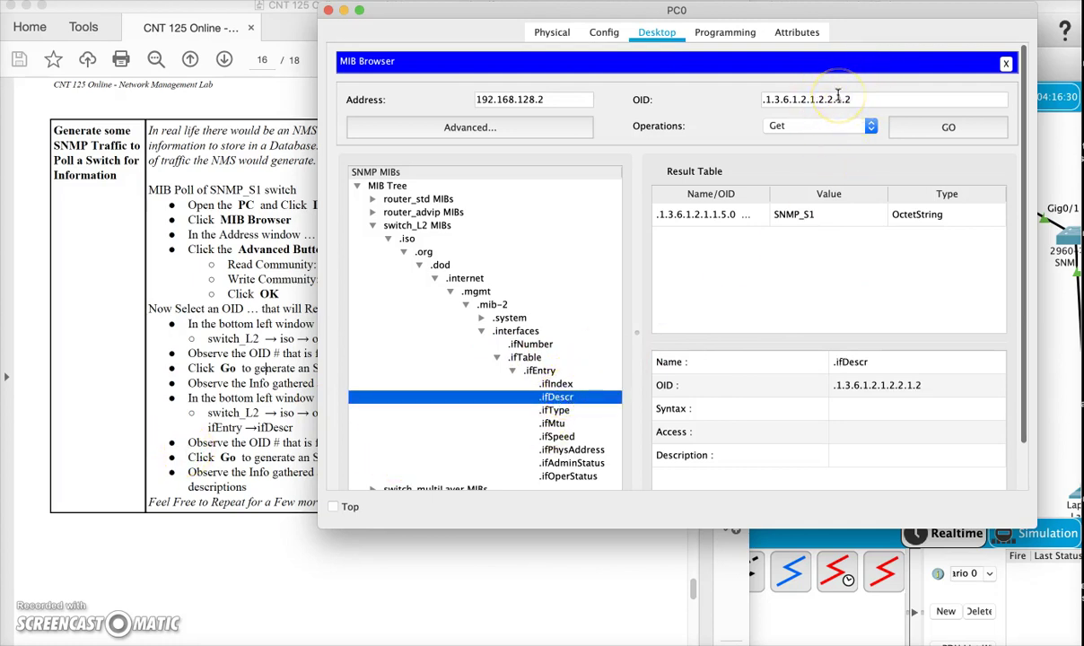
Send a Get request for .ifDescr to SNMP_S1 and look through the returned interface descriptions
click(938, 128)
scroll(840, 281, down, 2)
scroll(839, 281, down, 10)
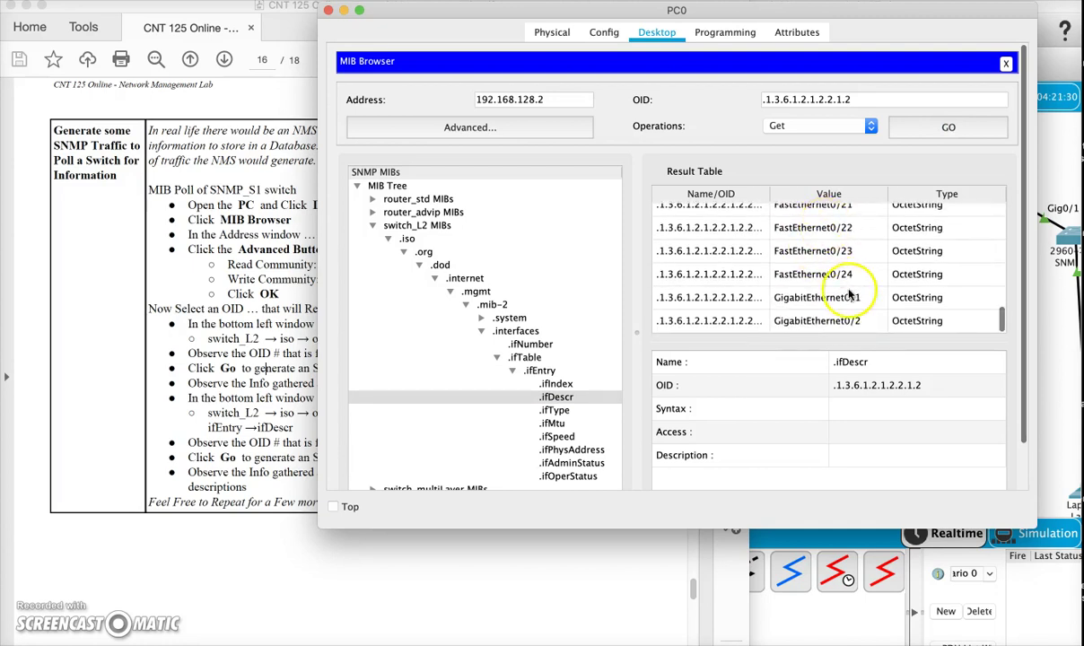
scroll(852, 315, up, 10)
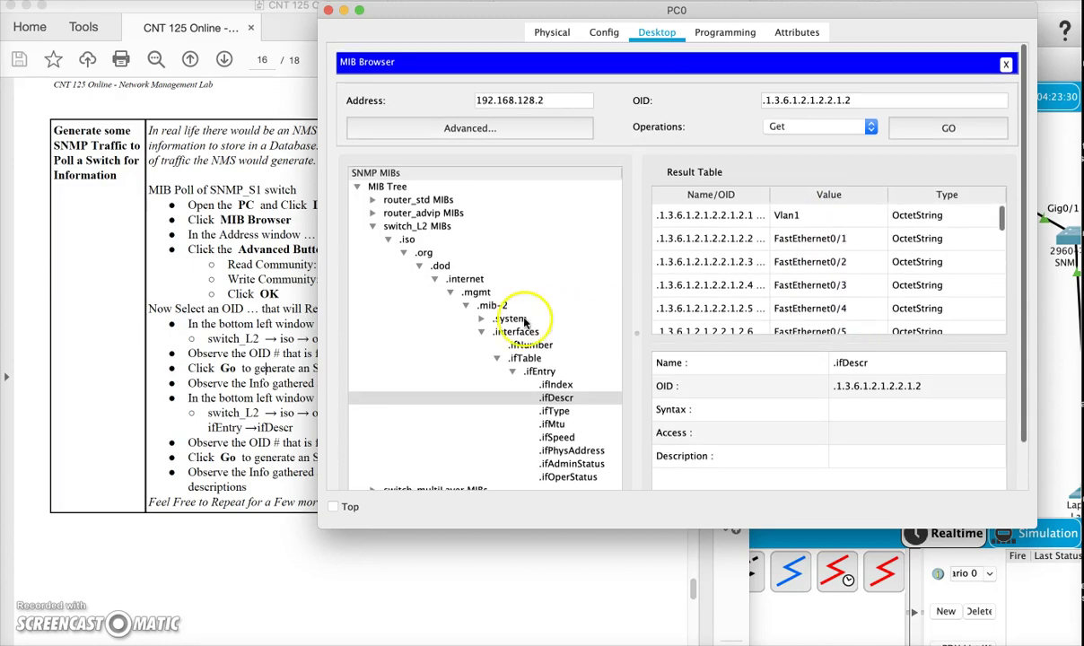
Read the lab PDF through to the router polling section for SNMP_R1 on page 17, and return to PC0
click(220, 402)
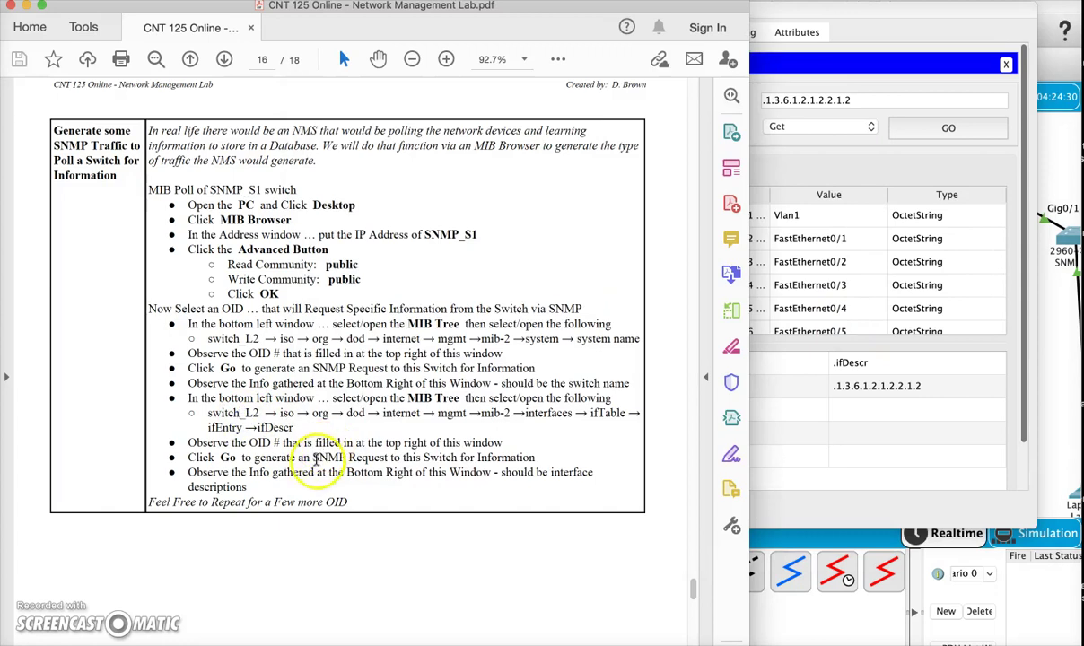
scroll(316, 460, down, 2)
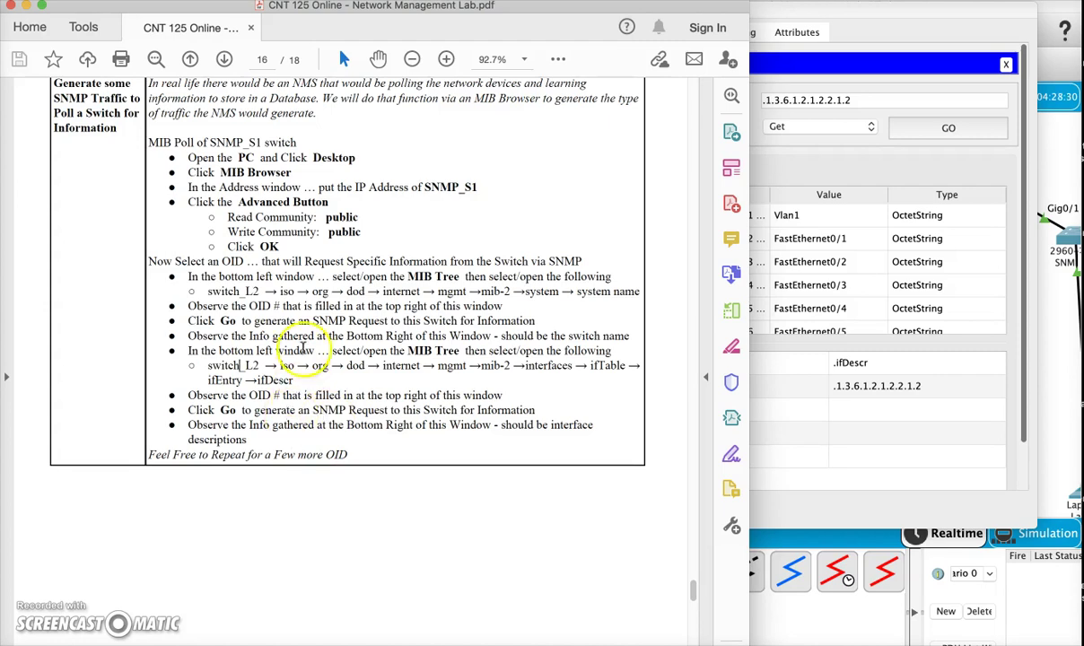
scroll(409, 395, down, 5)
scroll(409, 395, down, 8)
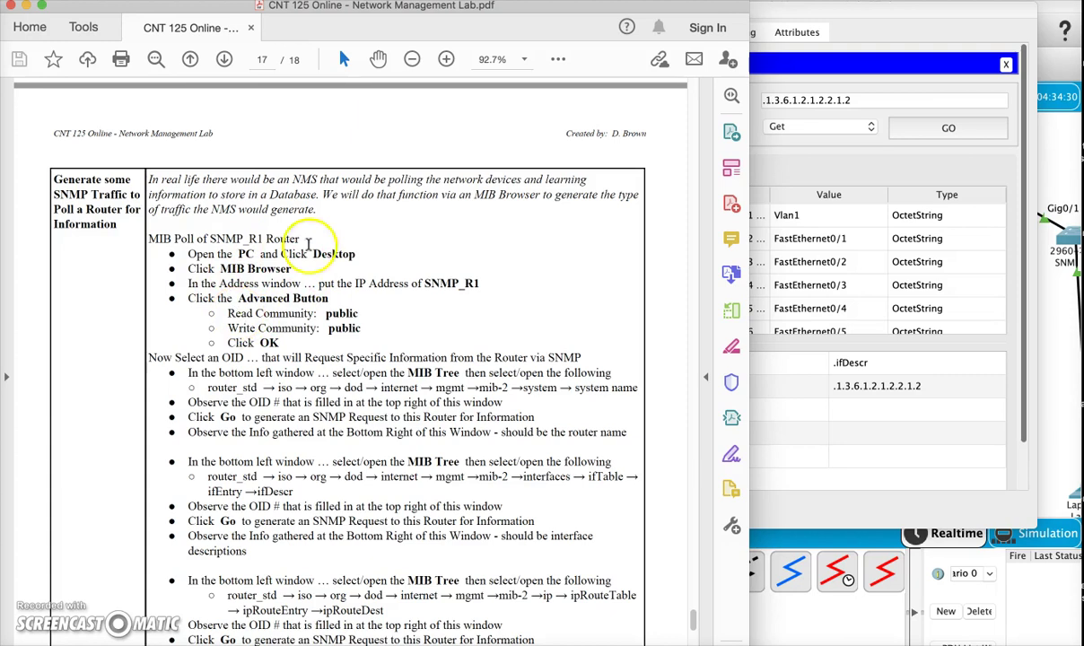
click(898, 198)
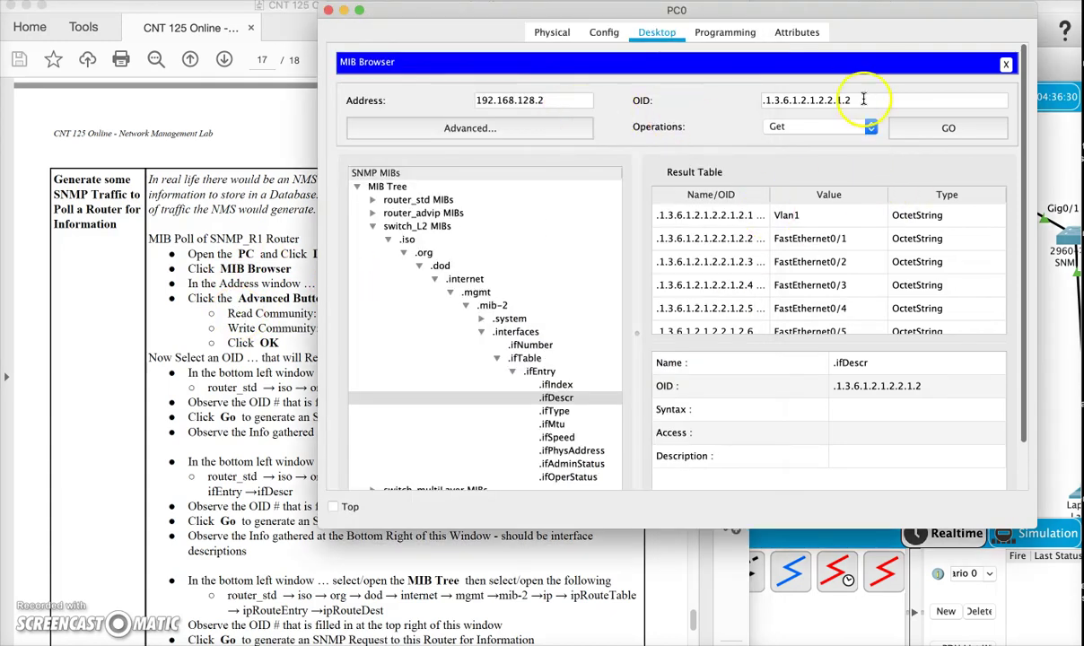
Reopen the MIB Browser on PC0 and set its address to 192.168.128.1 for SNMP_R1
click(1006, 64)
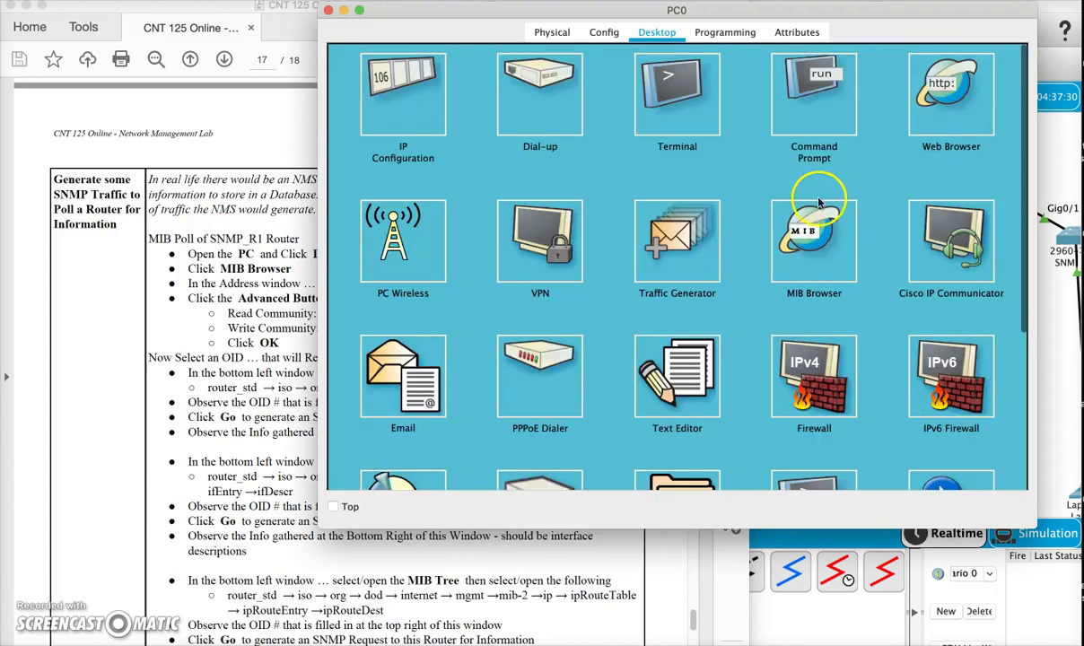
click(786, 238)
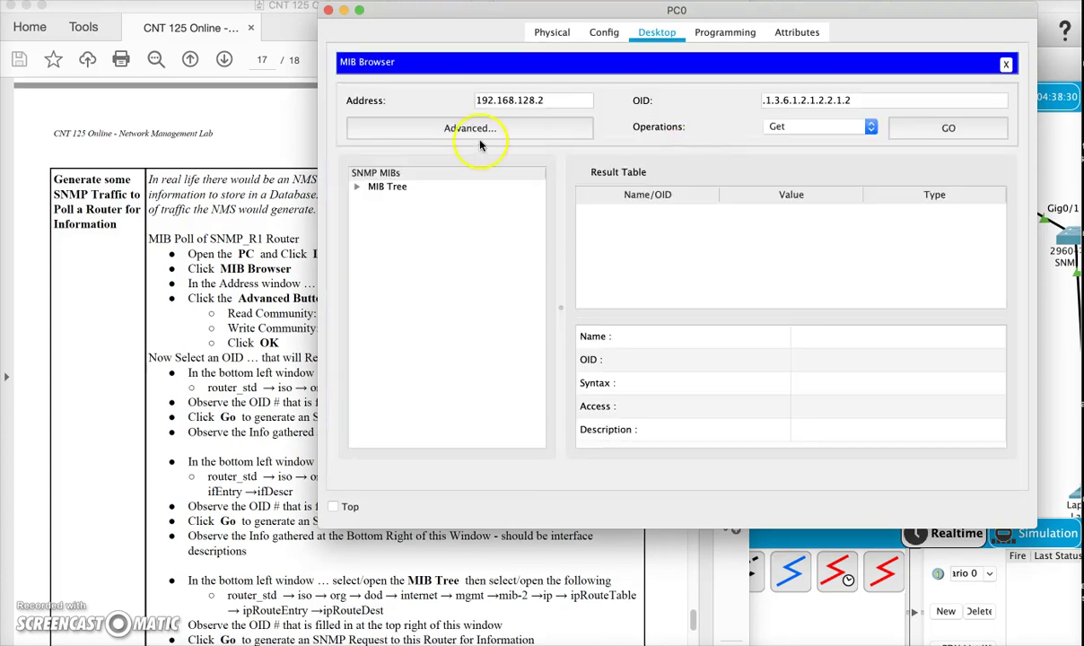
click(555, 100)
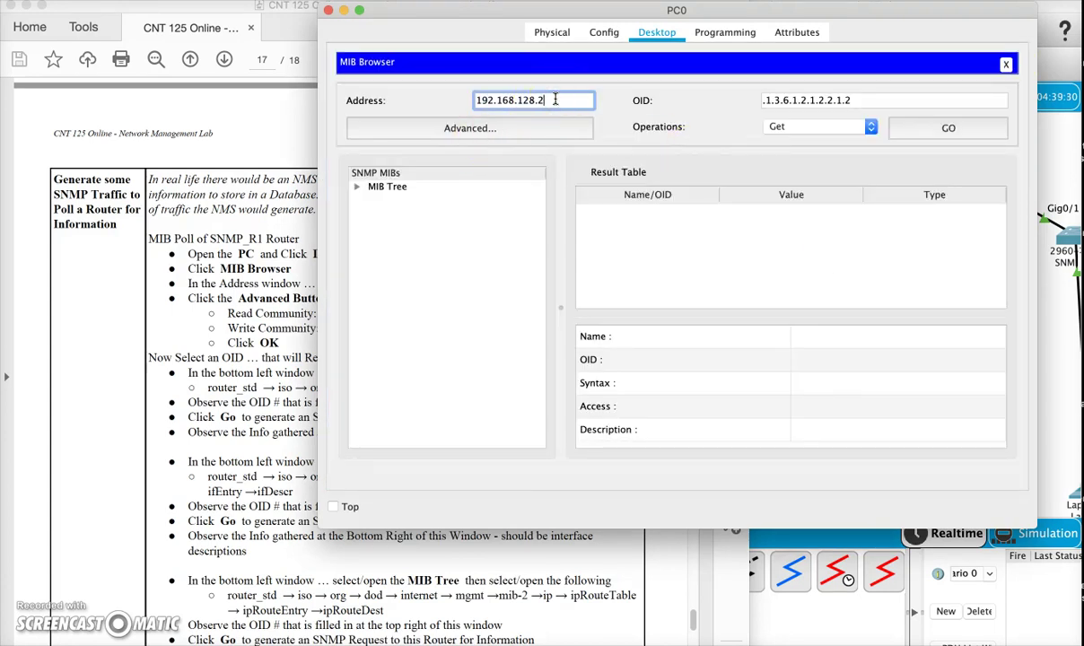
click(229, 269)
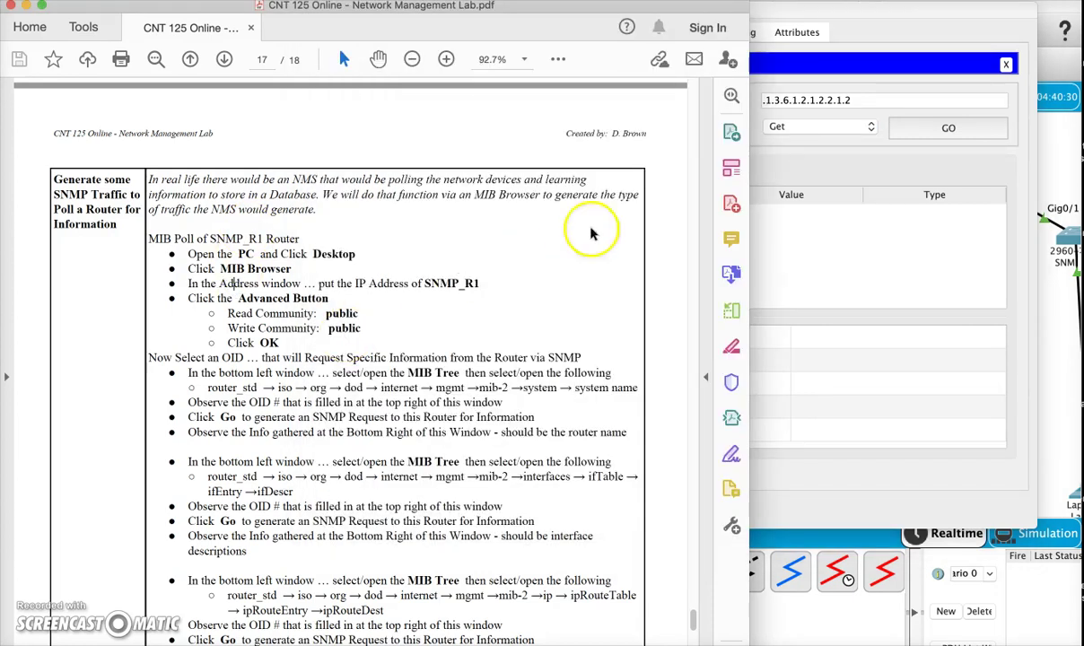
click(759, 160)
click(569, 99)
key(BackSpace)
text(192.168.128.1)
Enter the read and write community strings in the MIB Browser's advanced settings and confirm them
click(437, 135)
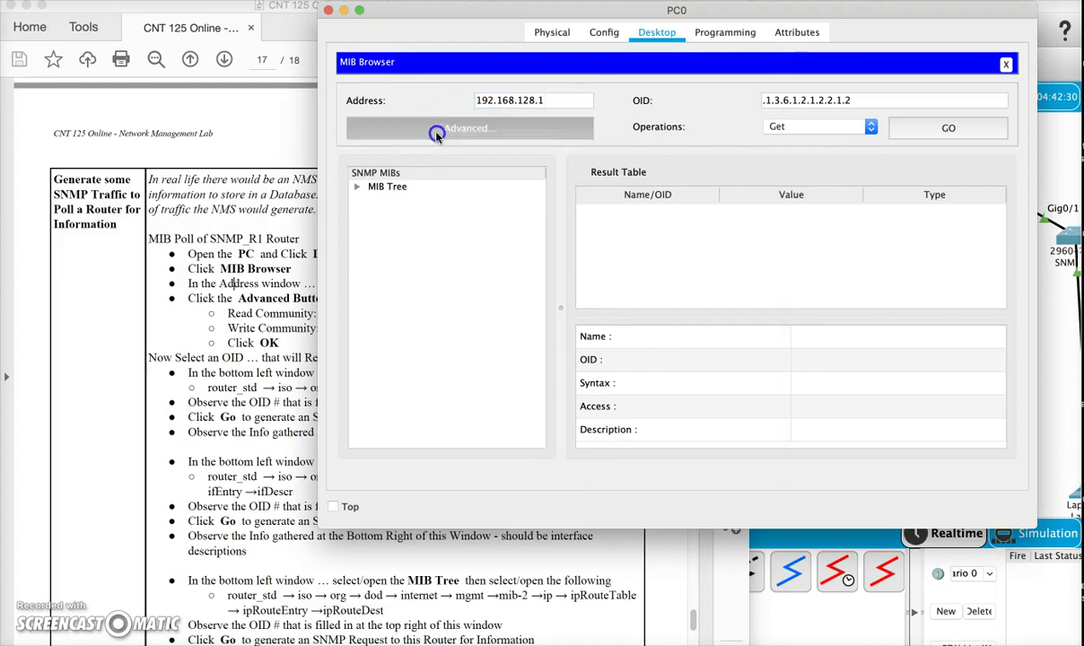
drag(491, 269, 532, 269)
text(cn)
click(528, 293)
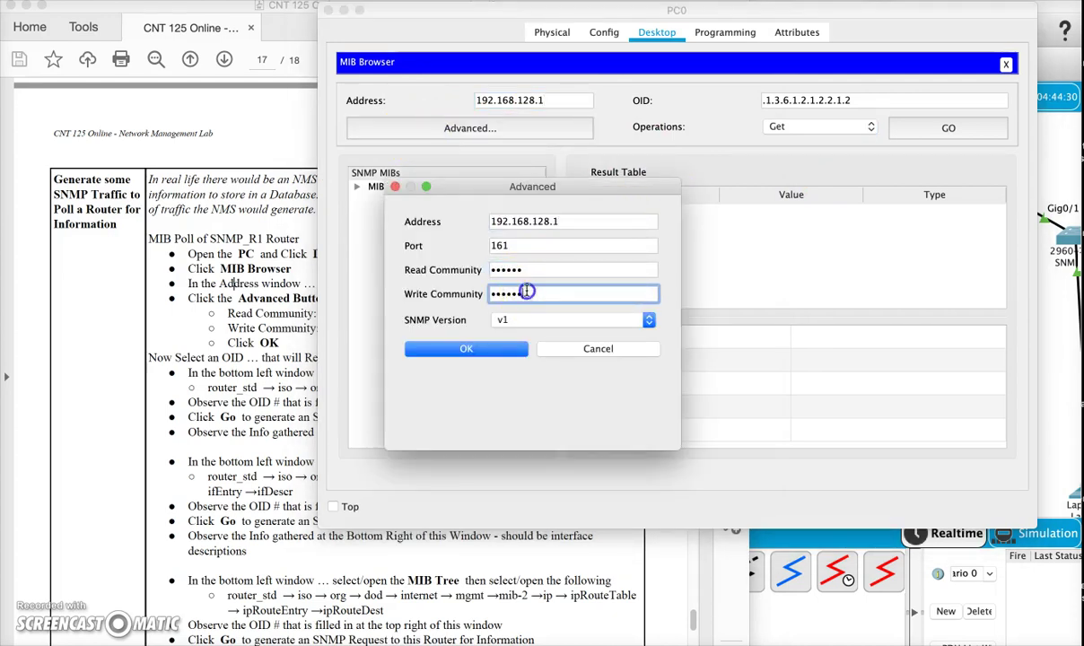
text(c)
click(496, 347)
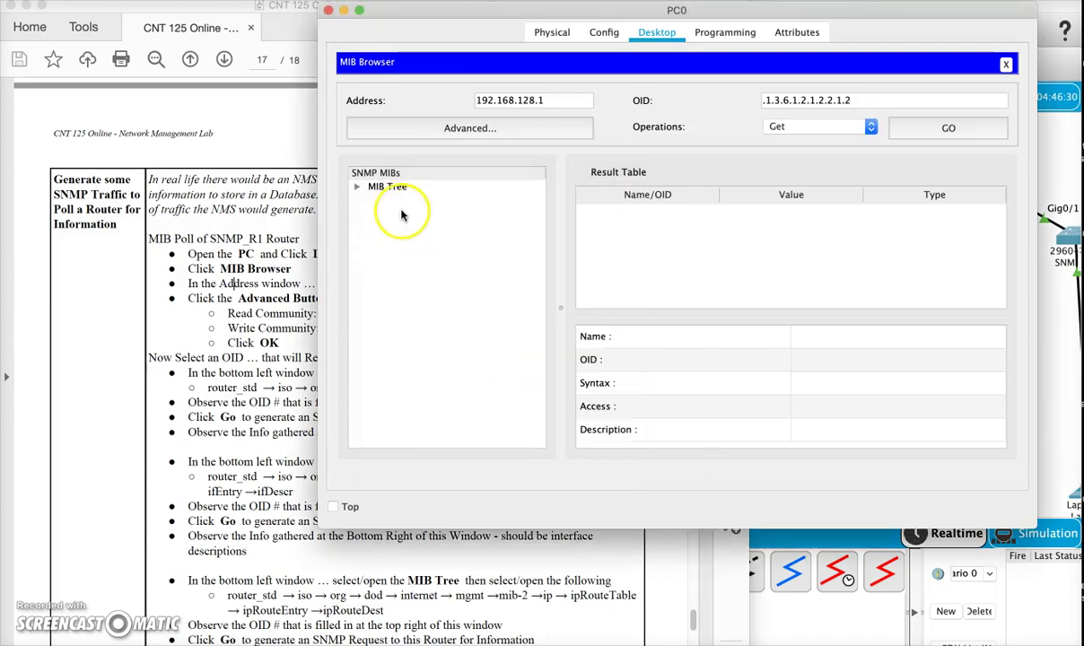
Expand the MIB Tree through router_std MIBs, .iso, .org, .dod, .internet, .mgmt and .mib-2, and check the system name path in the lab PDF
click(356, 188)
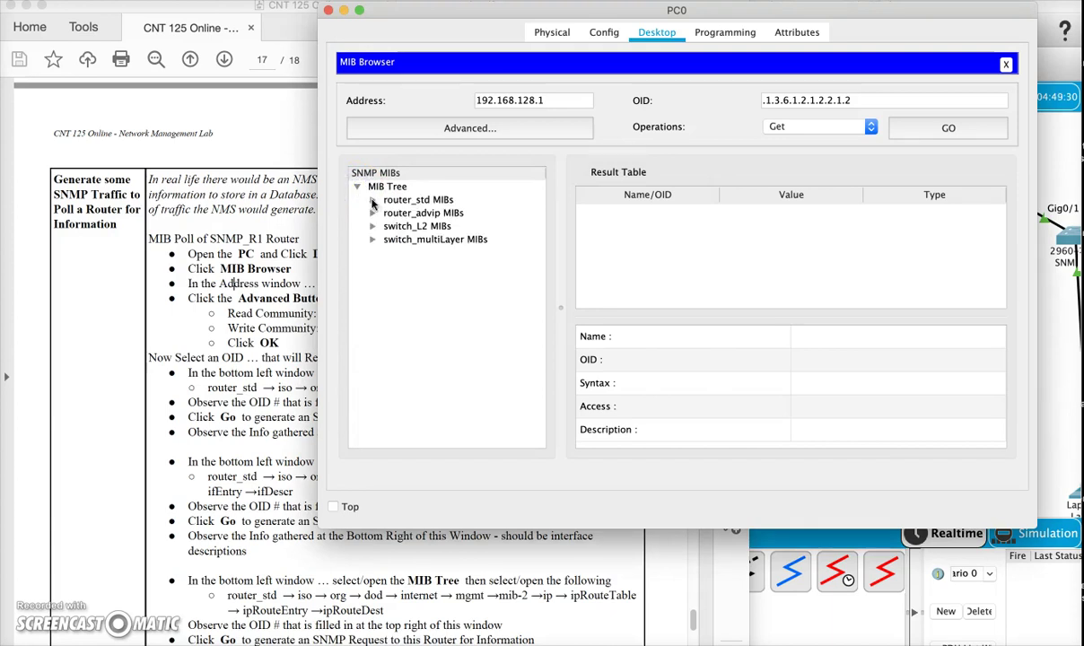
click(372, 200)
click(389, 214)
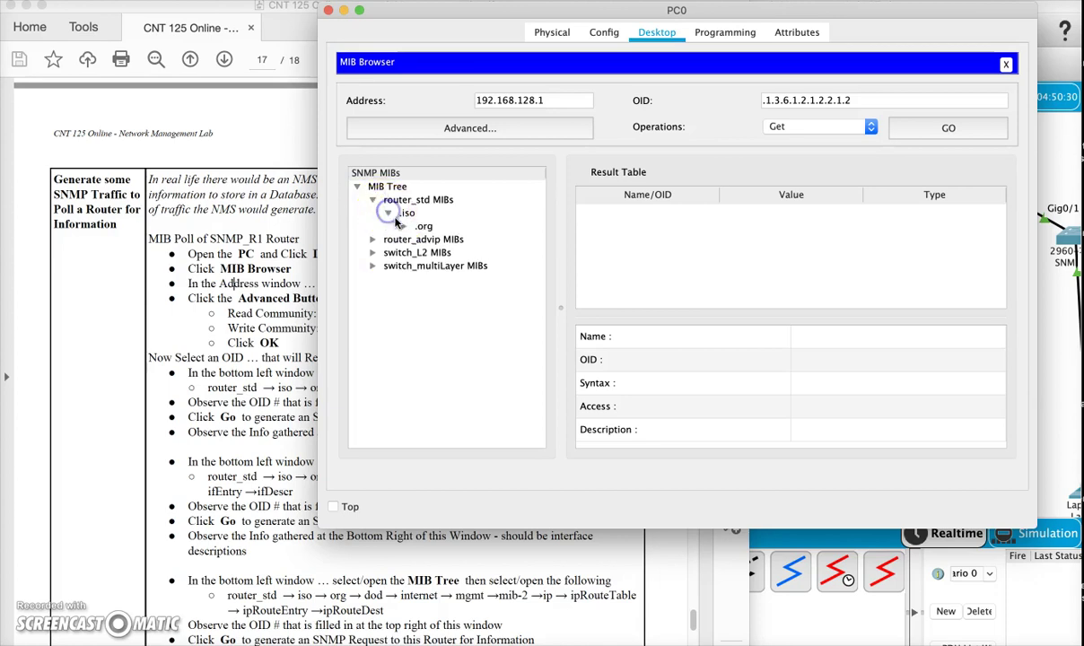
click(404, 227)
click(419, 240)
click(434, 253)
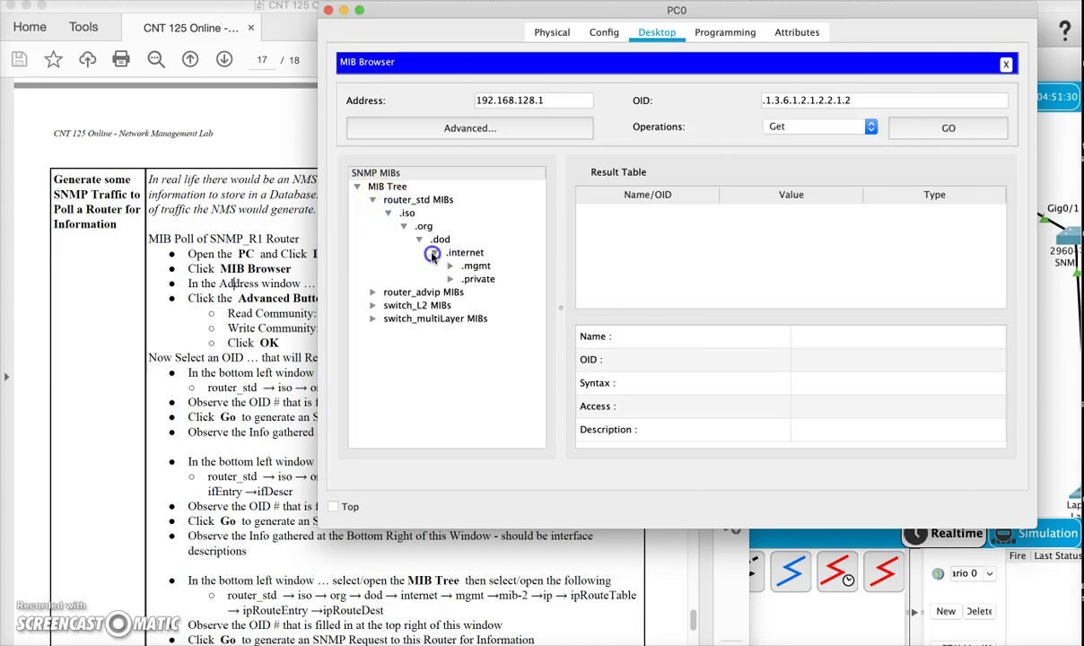
click(451, 266)
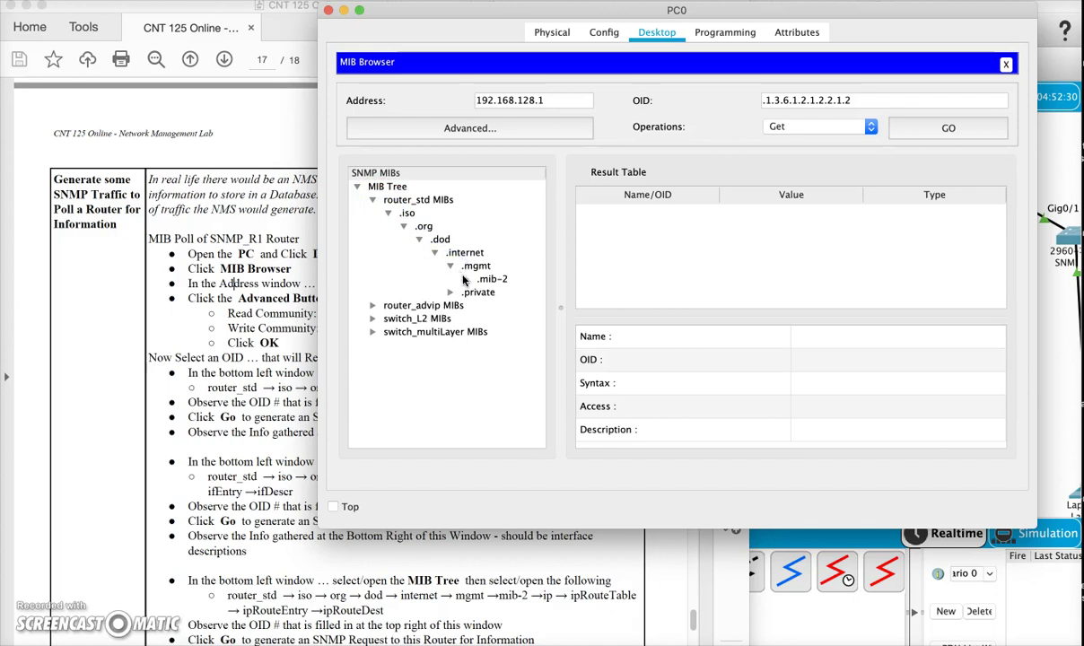
click(463, 279)
click(226, 467)
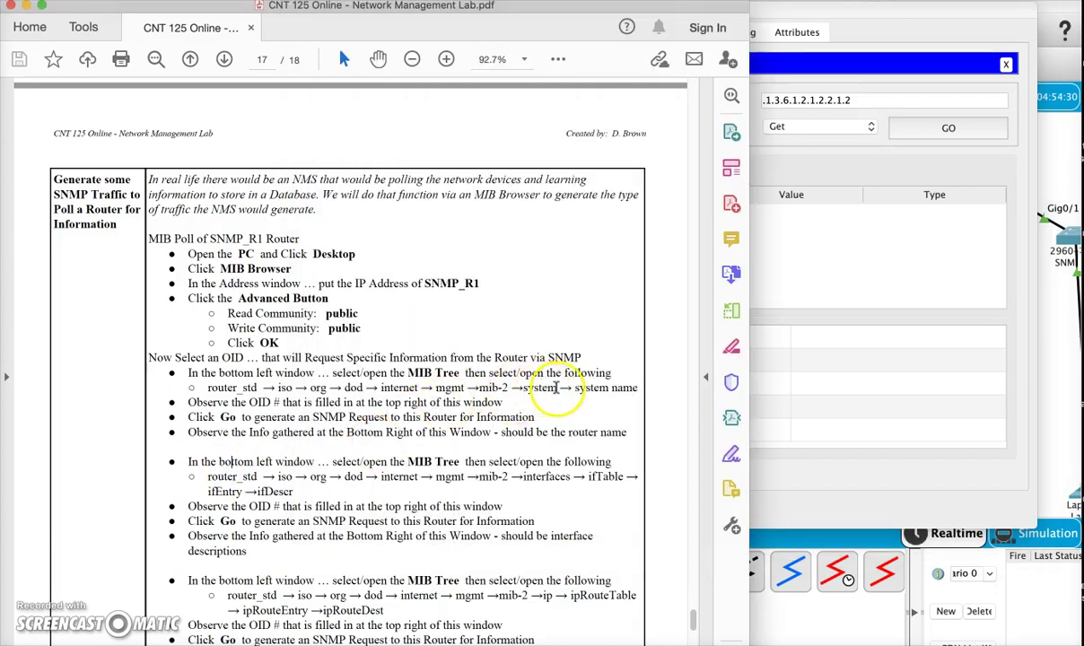
click(760, 274)
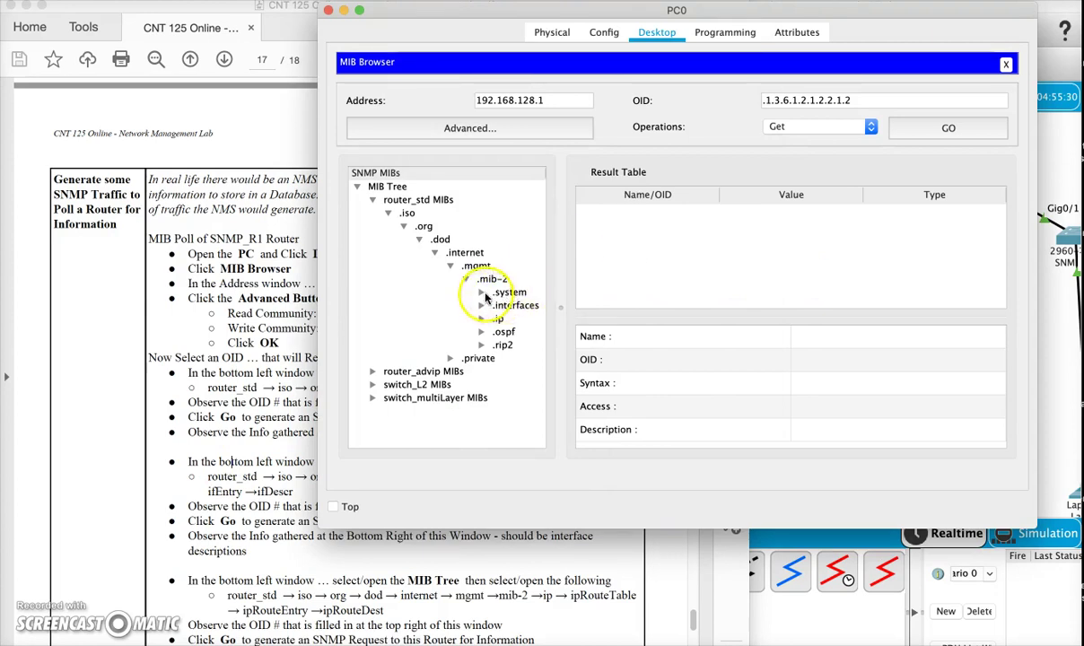
Expand .system, widen the MIB tree area, and send a Get request for .sysName to SNMP_R1
double_click(499, 292)
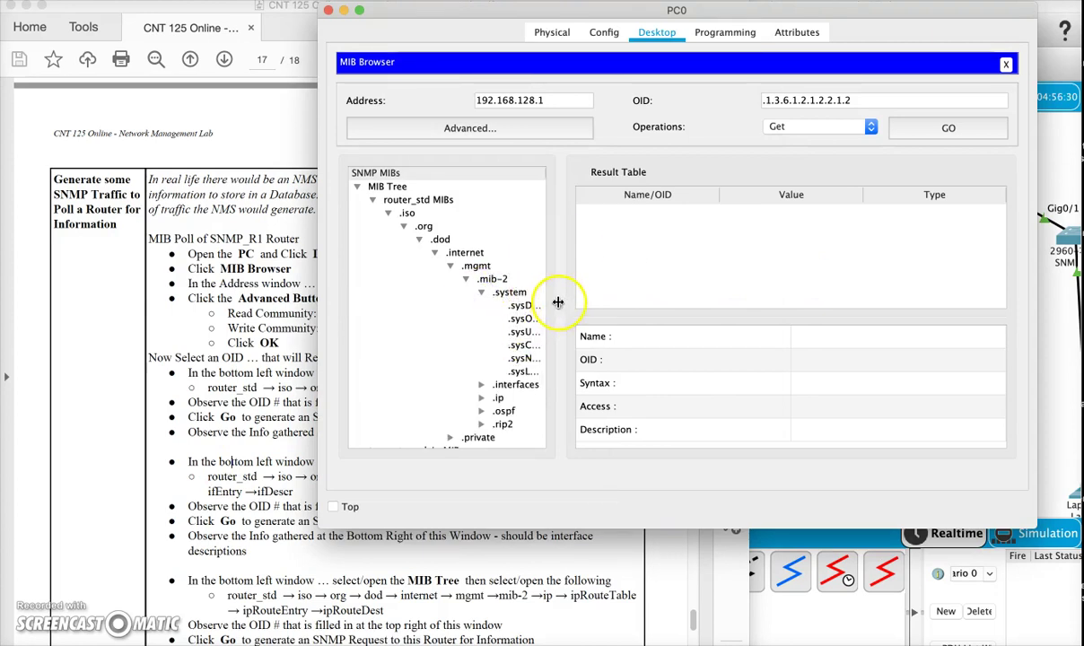
drag(557, 302, 646, 302)
click(530, 358)
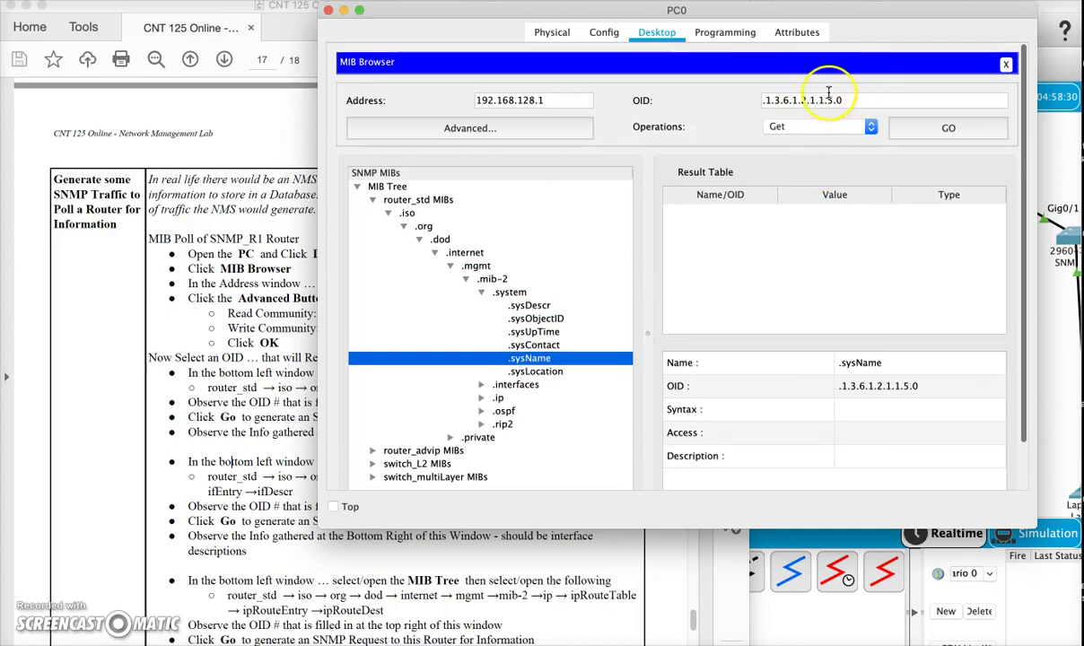
click(931, 131)
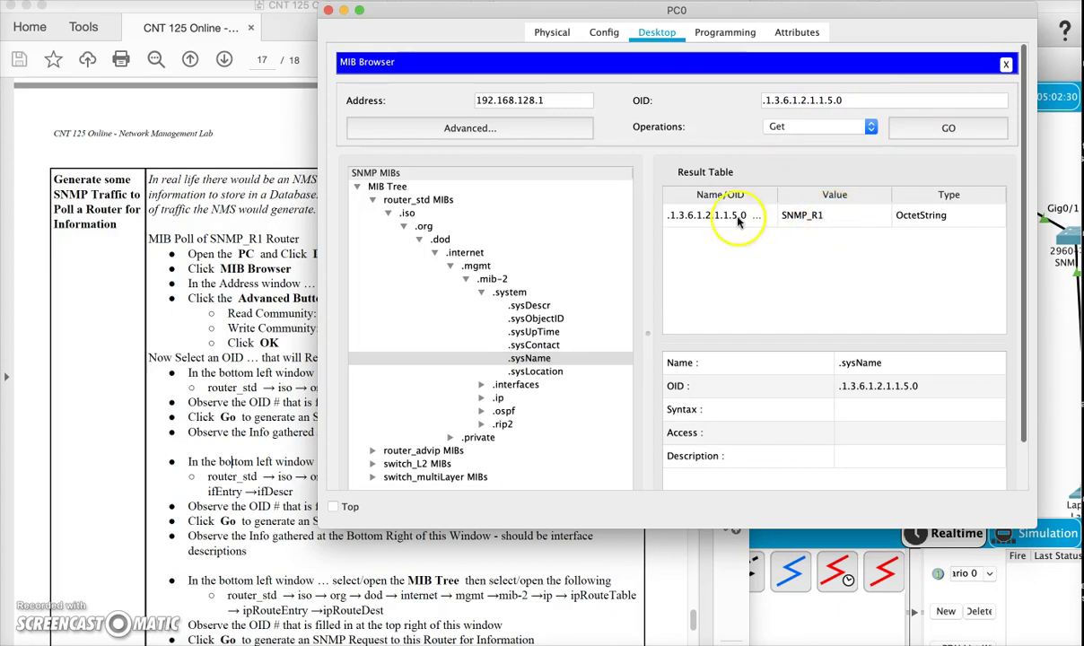
Find the router's ifDescr polling instructions in the lab PDF and highlight the router_std path
click(225, 432)
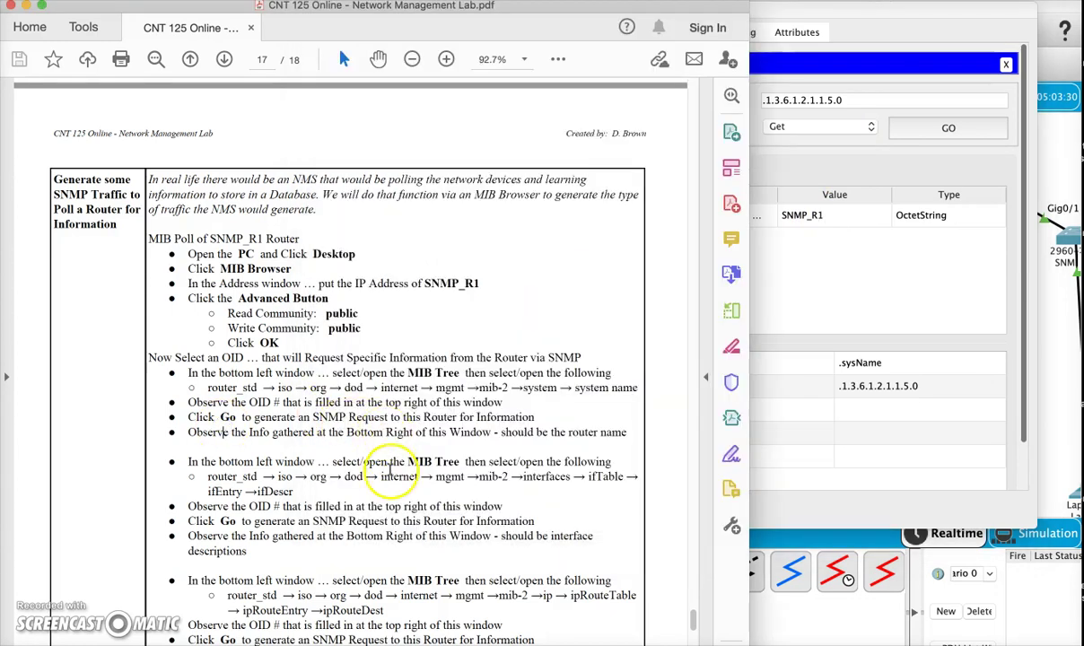
scroll(390, 473, down, 2)
drag(301, 459, 230, 430)
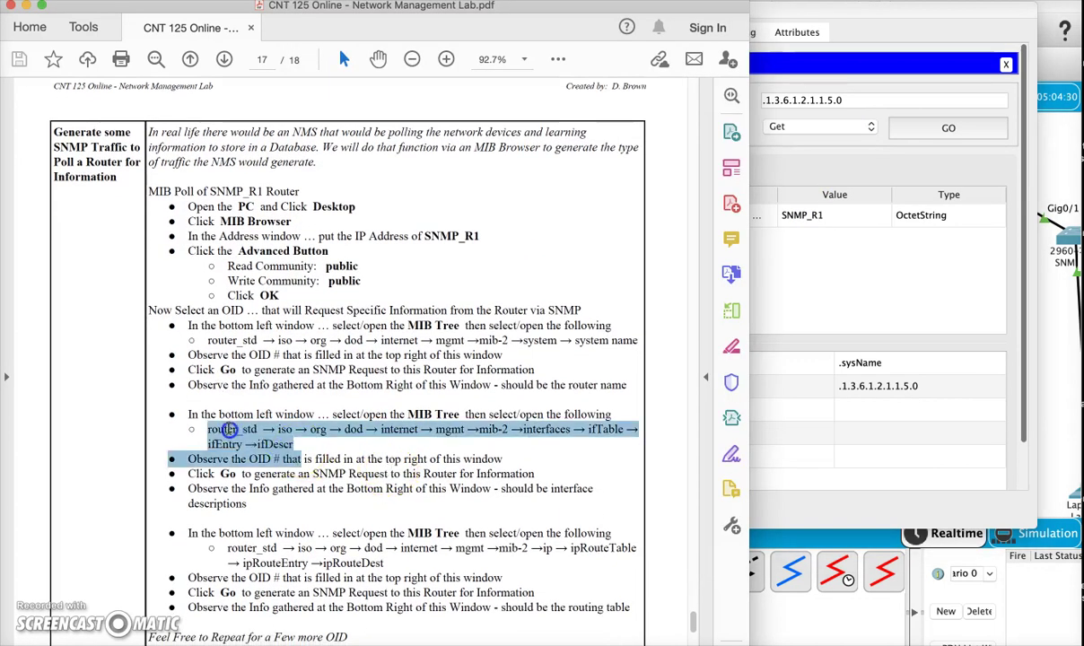
Expand .interfaces, .ifTable and .ifEntry in the MIB tree and send a Get request for .ifDescr to SNMP_R1
click(835, 326)
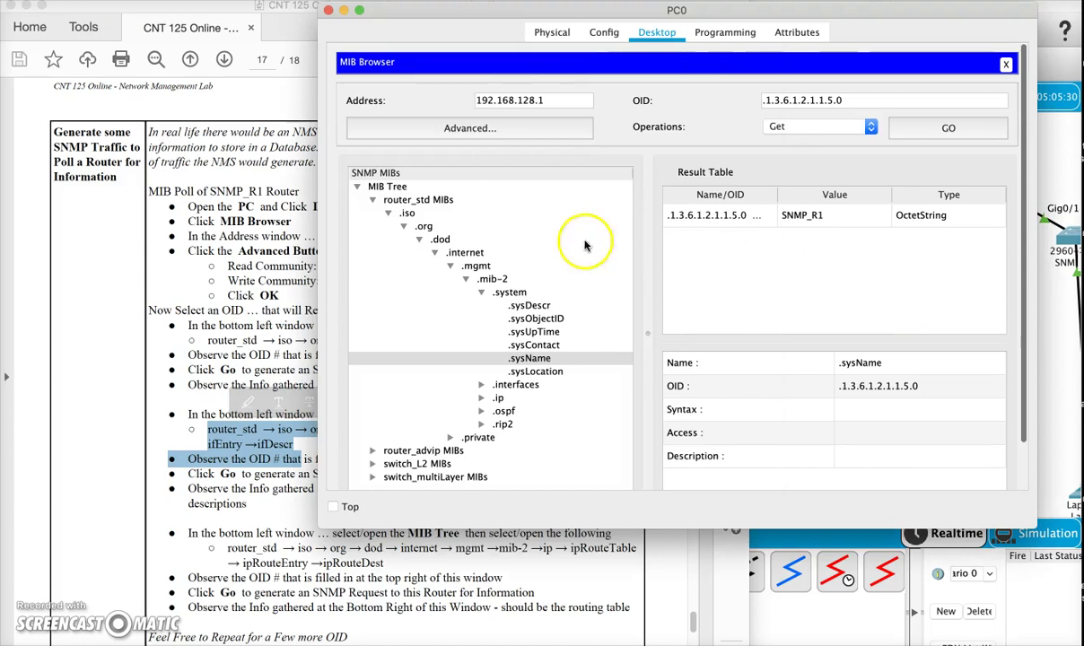
click(482, 293)
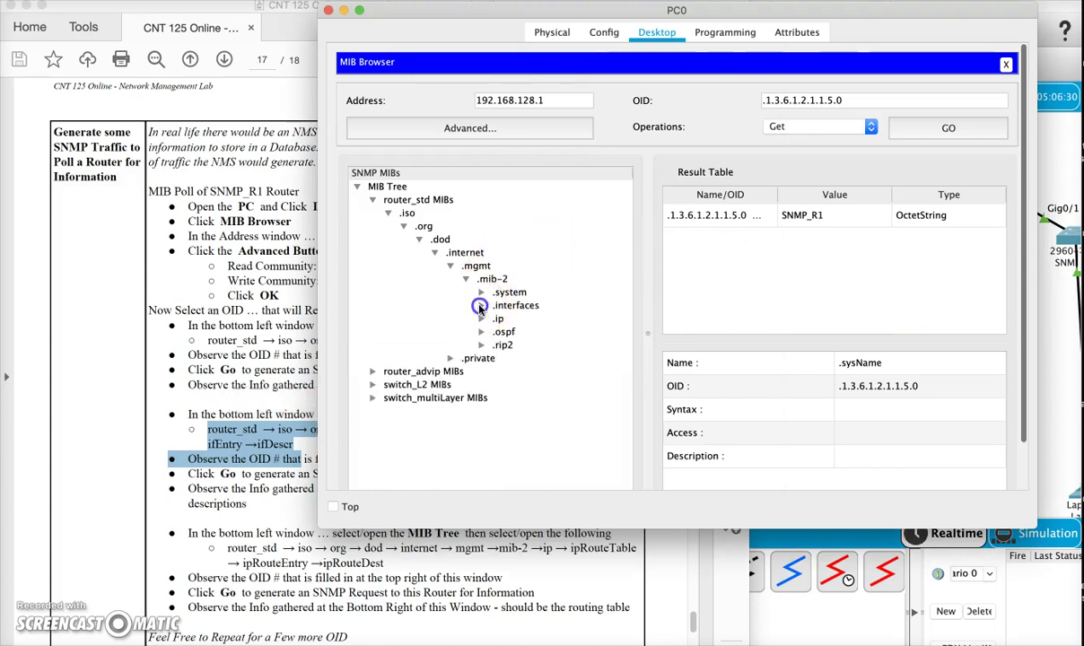
click(482, 305)
click(496, 332)
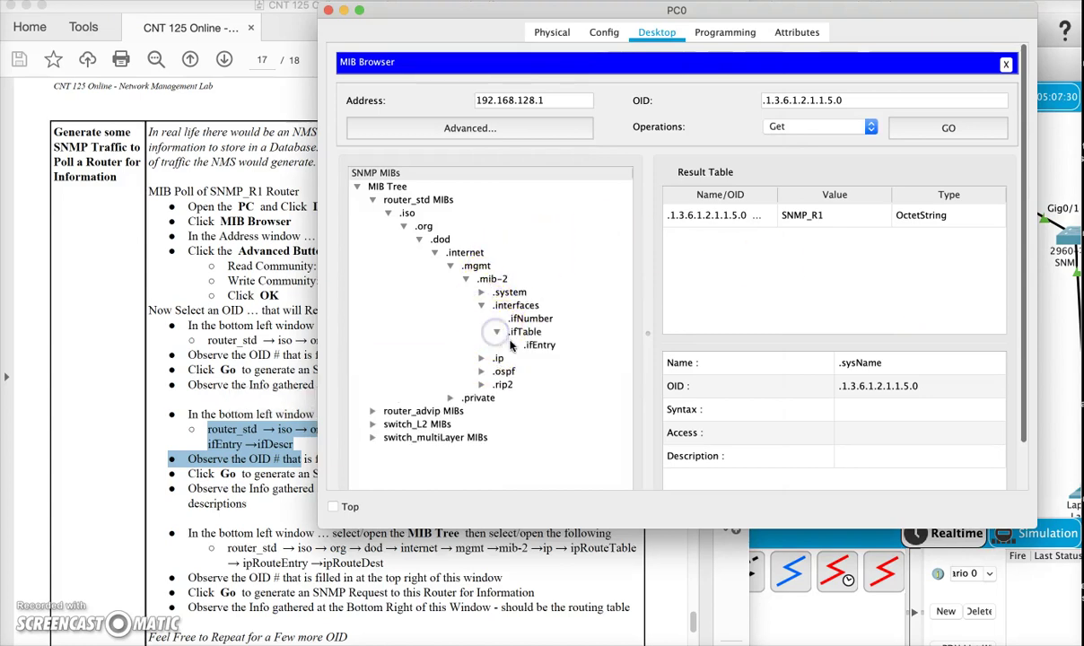
click(514, 345)
click(554, 372)
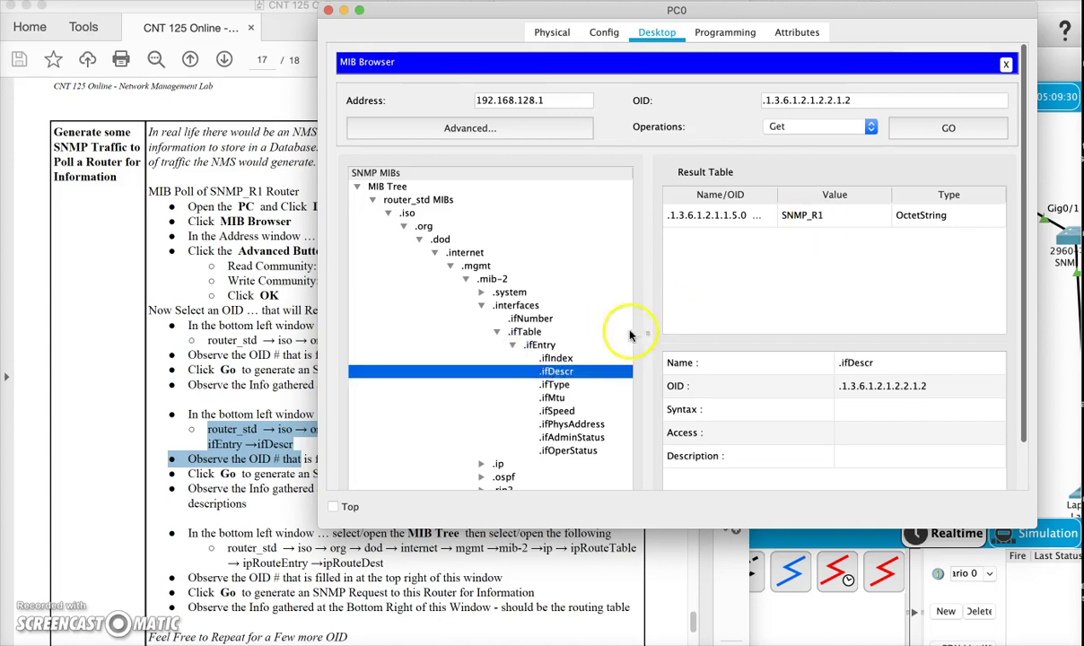
click(949, 124)
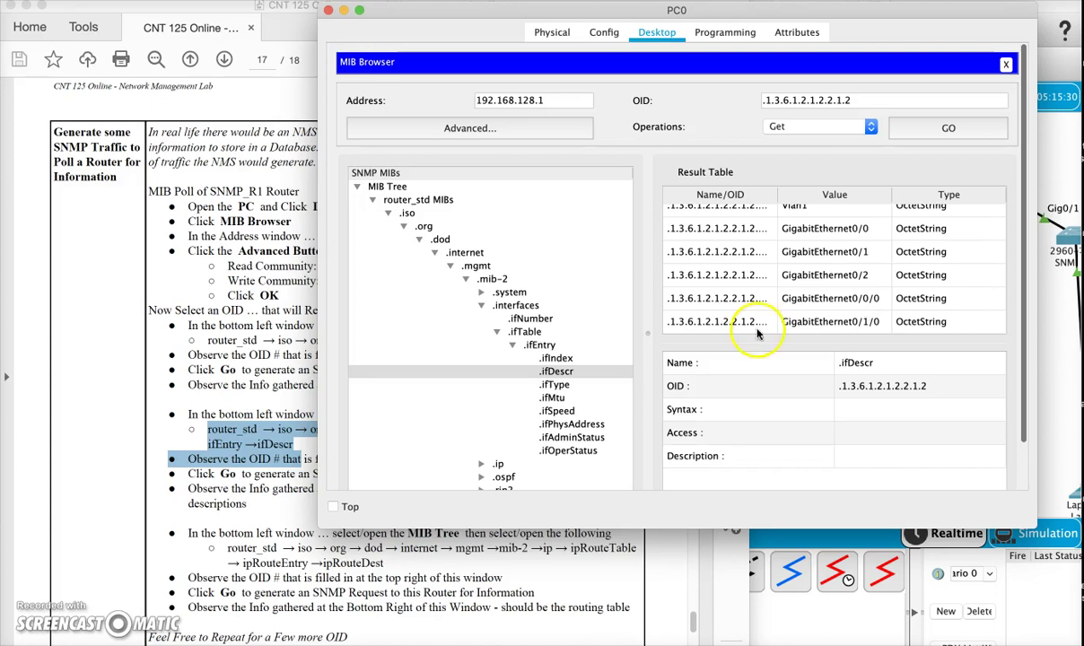
Check the lab PDF for the MIB path used to poll the router's routing table, then return to the MIB Browser
click(232, 449)
scroll(269, 440, down, 2)
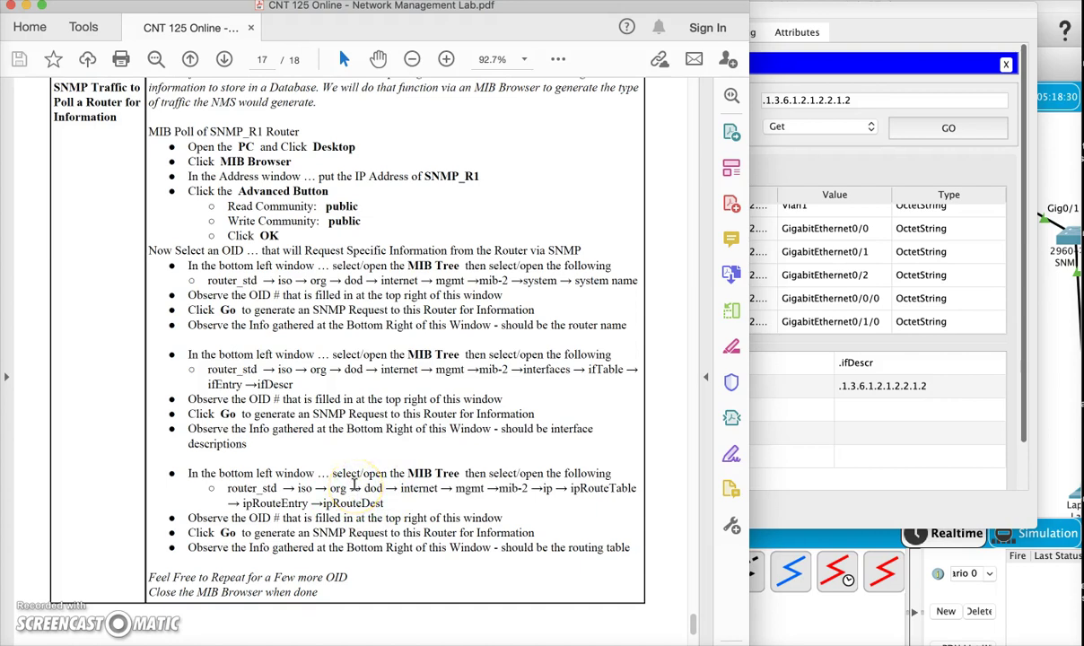
click(861, 310)
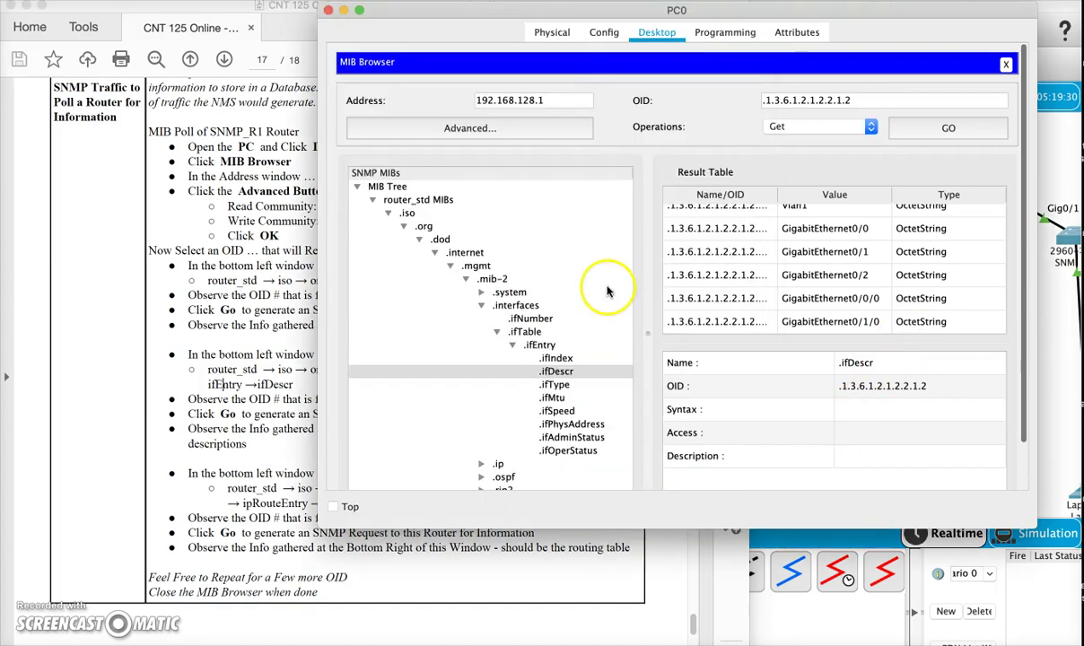
click(258, 518)
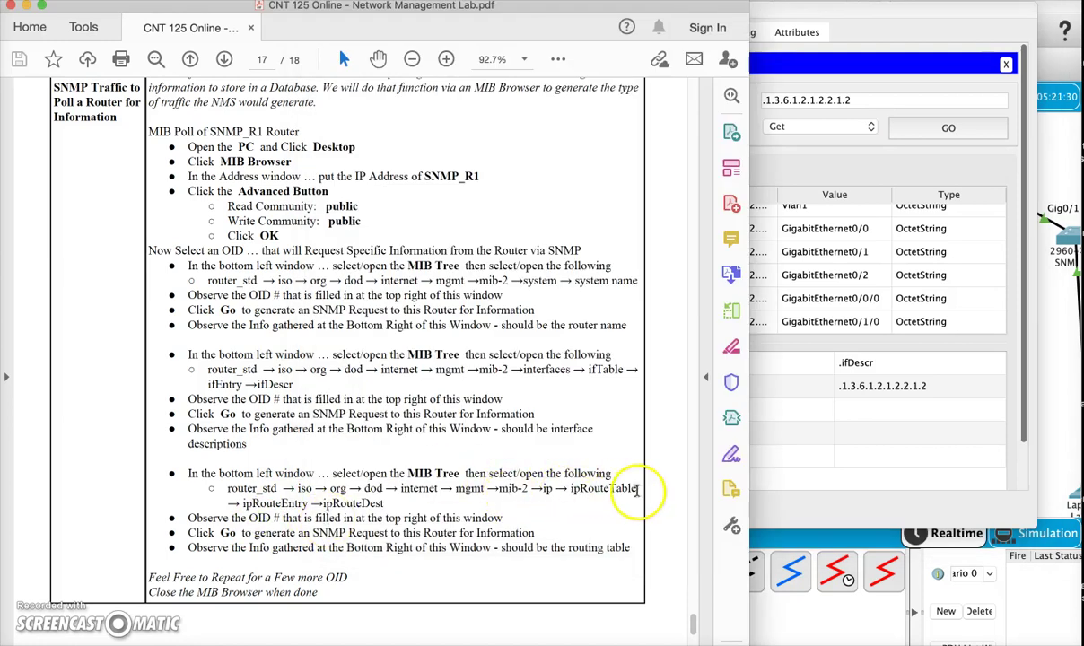
click(812, 364)
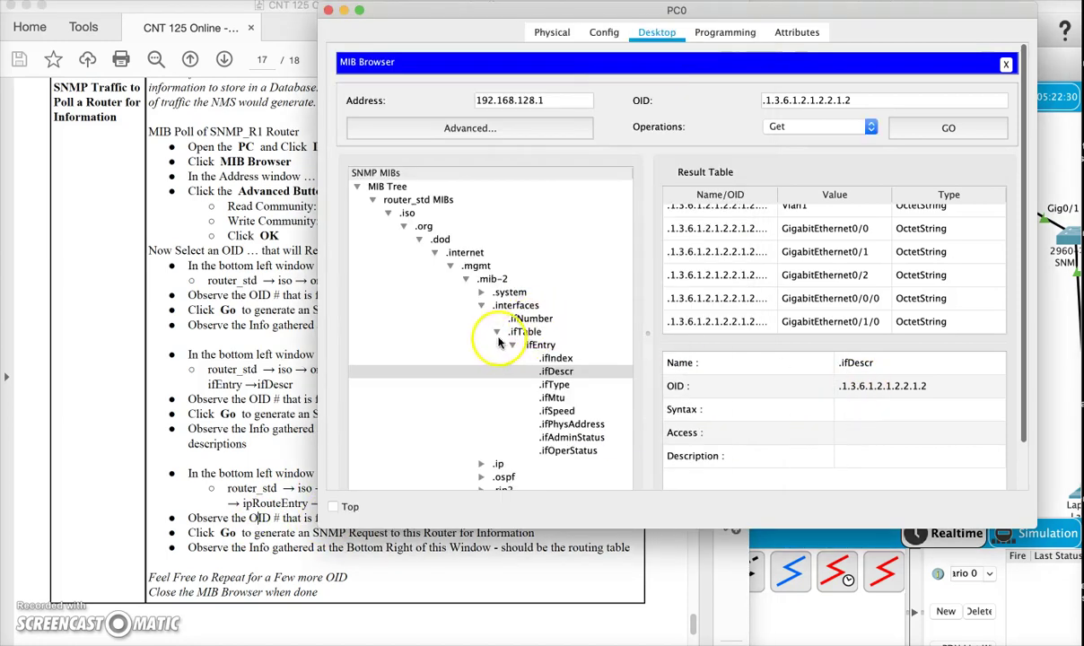
Collapse .interfaces, expand .ip down to .ipRouteEntry, and send a Get request for .ipRouteDest to SNMP_R1
click(466, 281)
click(465, 281)
click(481, 305)
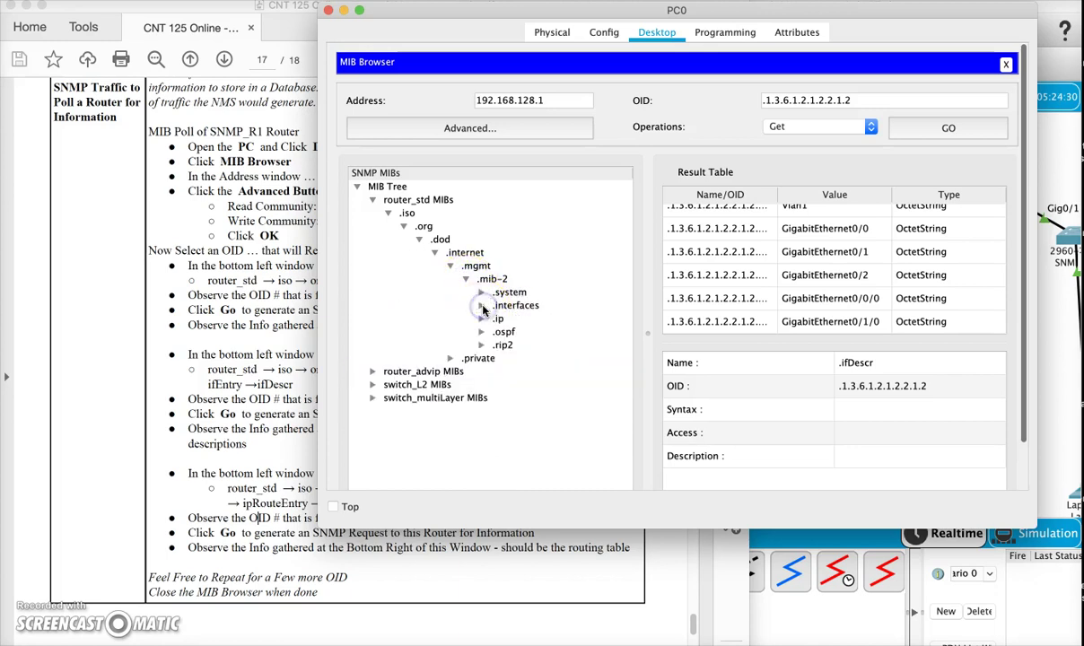
click(482, 319)
click(498, 333)
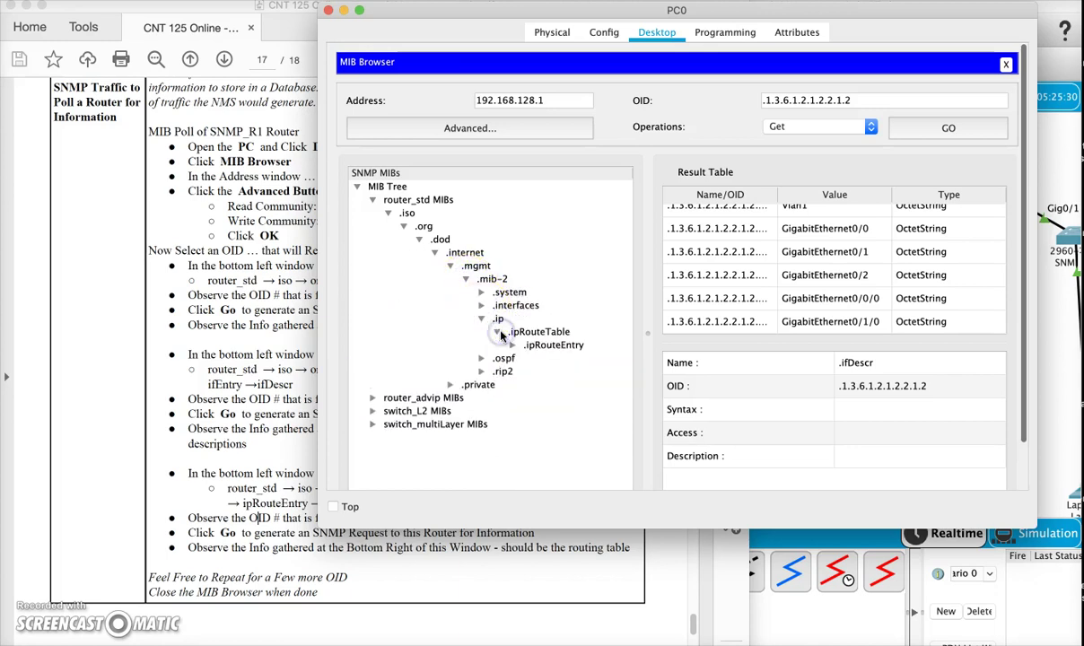
click(512, 344)
click(174, 507)
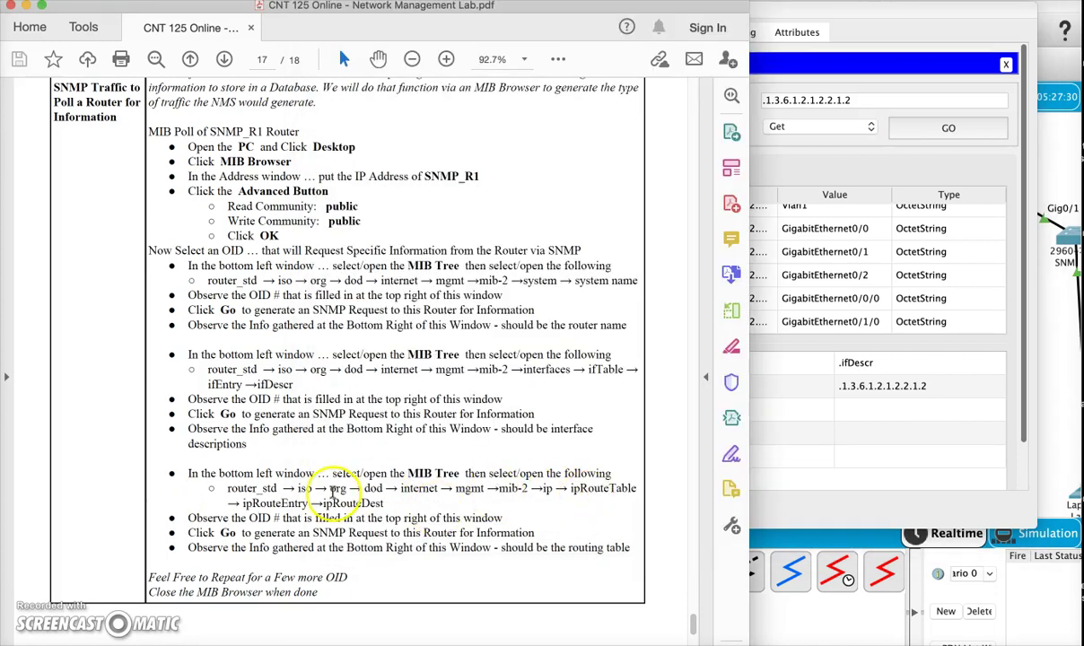
click(827, 396)
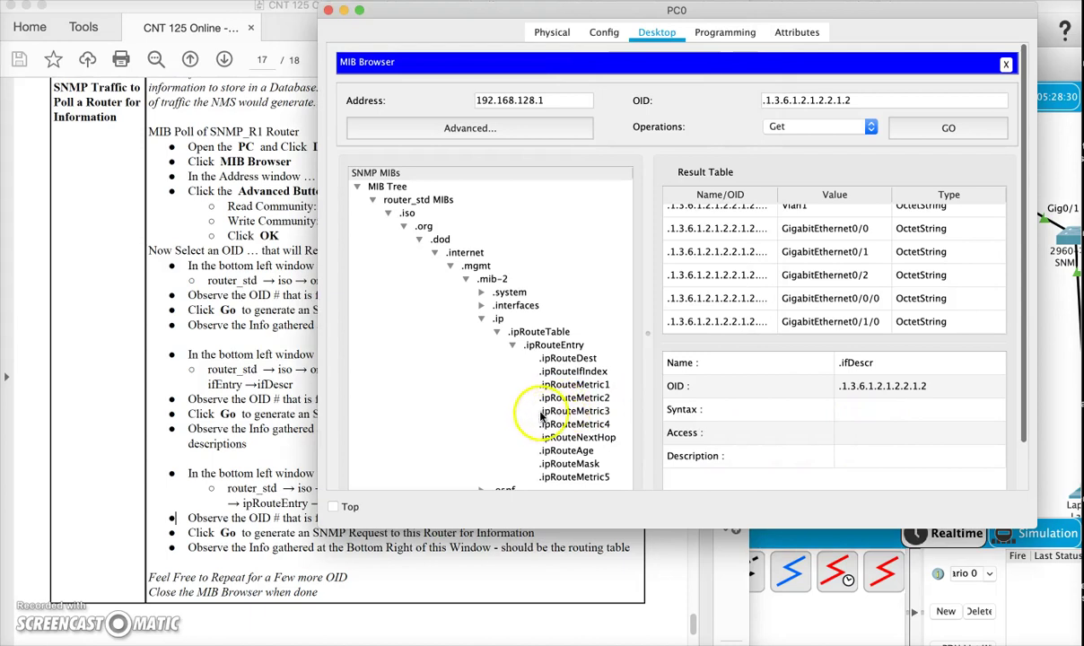
click(544, 359)
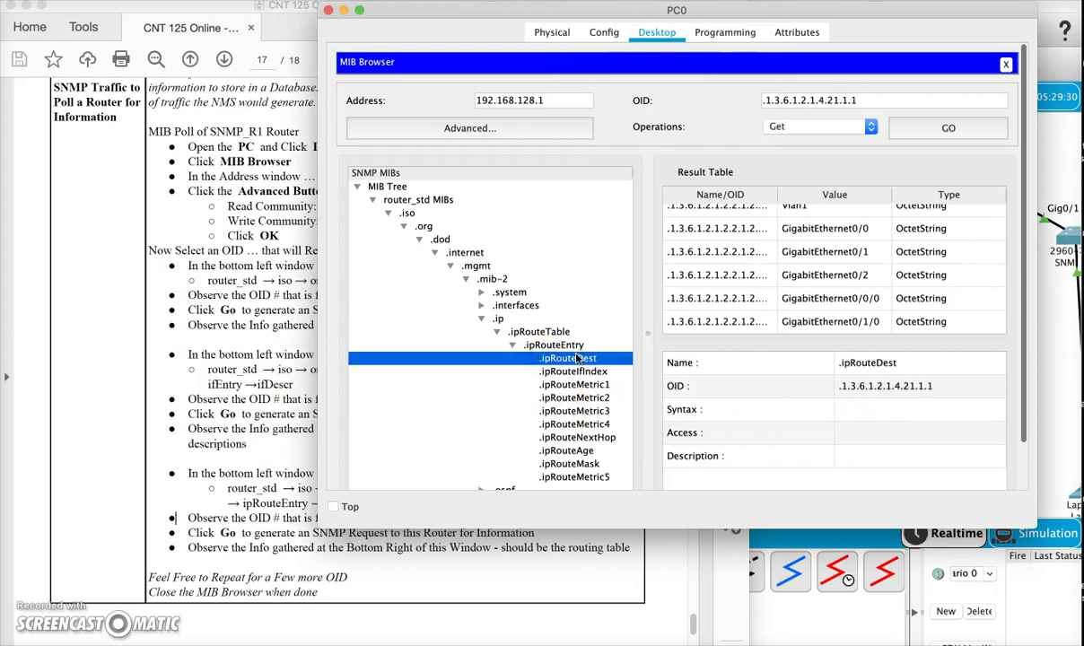
click(956, 131)
Examine the route destination addresses returned by SNMP_R1 in the Result Table
scroll(940, 296, up, 1)
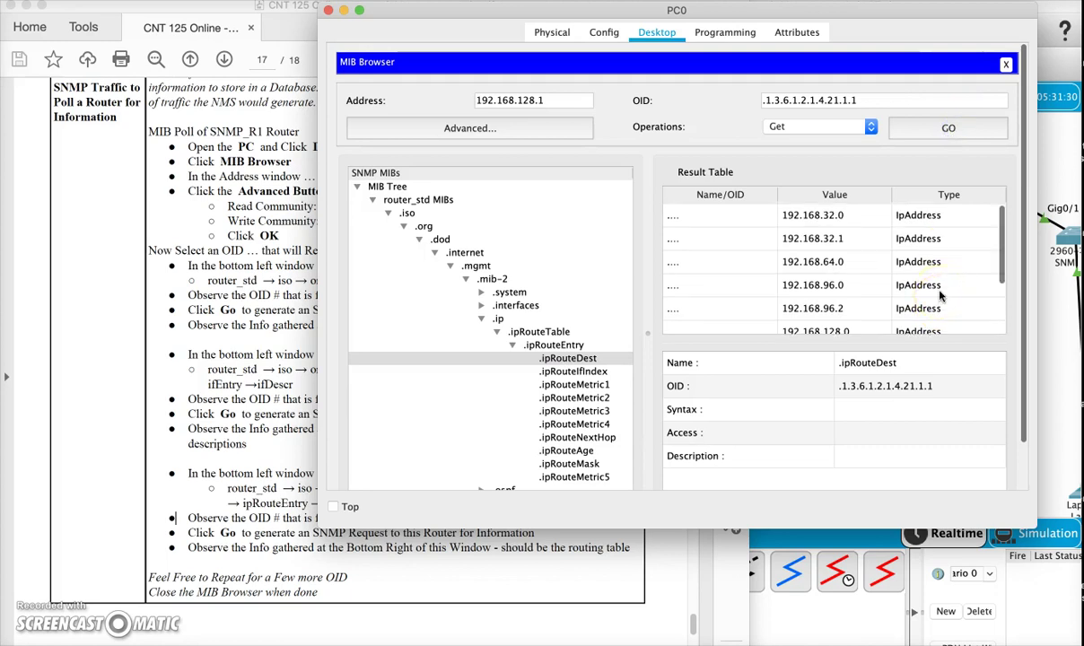
scroll(835, 255, down, 3)
click(797, 289)
scroll(862, 282, up, 1)
scroll(860, 277, down, 1)
scroll(859, 273, up, 2)
scroll(859, 271, down, 2)
scroll(859, 270, up, 2)
scroll(859, 270, down, 2)
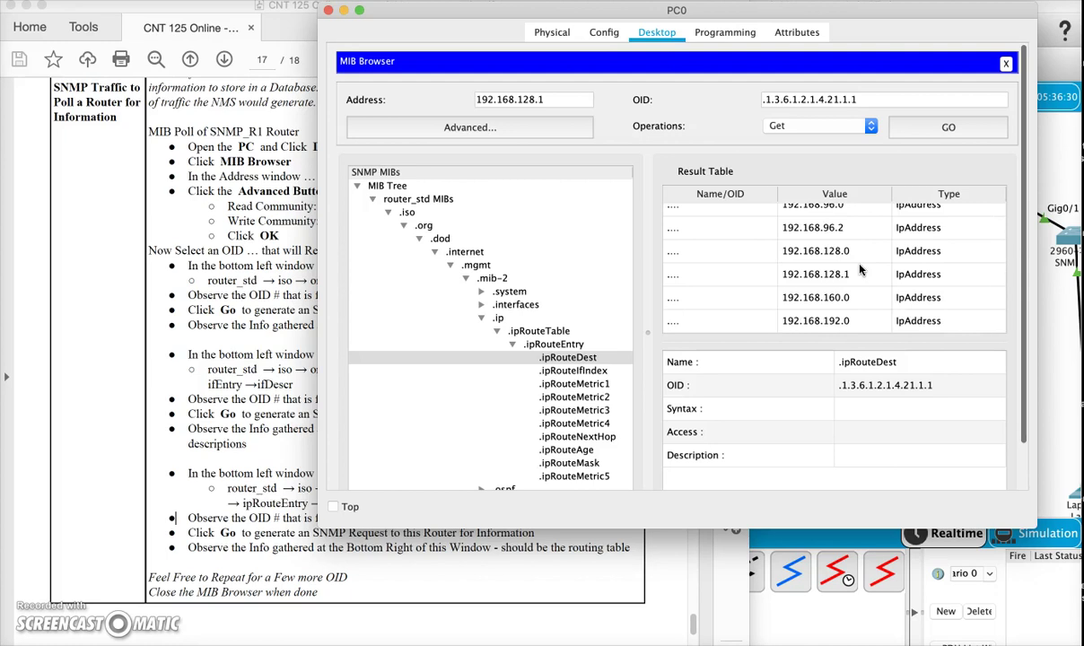
click(786, 180)
Read the lab PDF's page 18 instructions for examining the SNMP packets captured in the sniffer
click(230, 429)
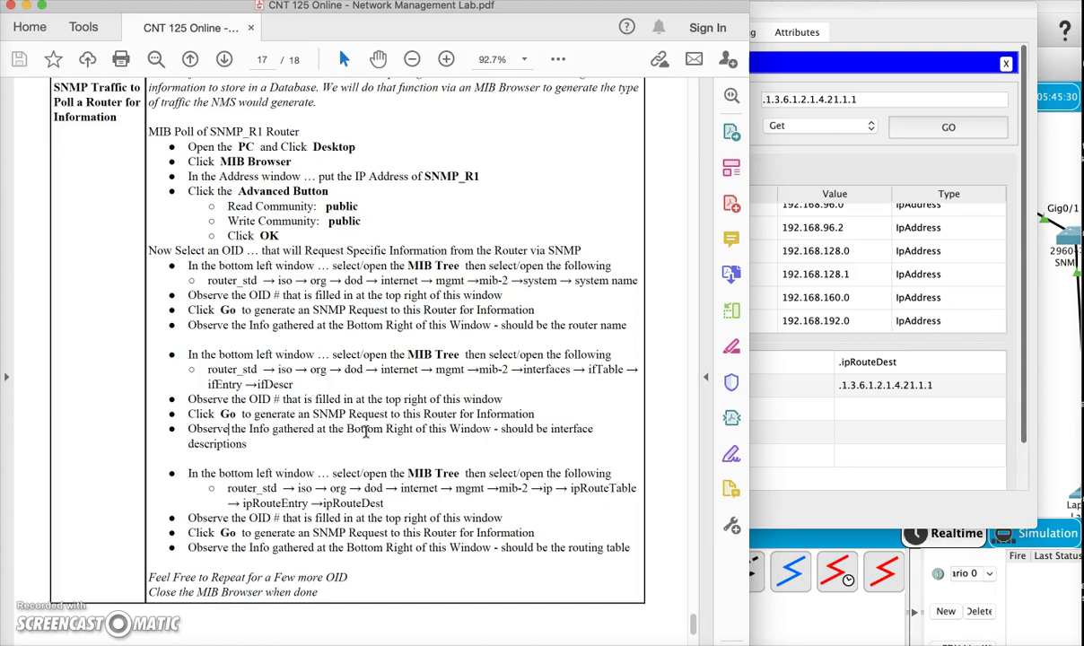
scroll(375, 501, down, 10)
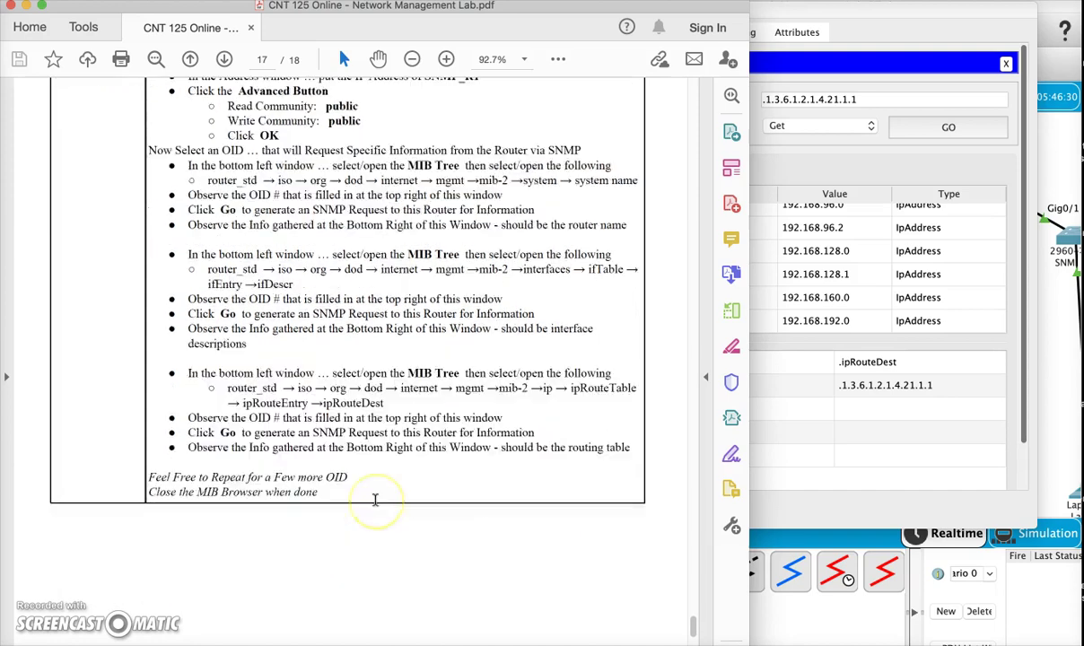
scroll(375, 500, down, 3)
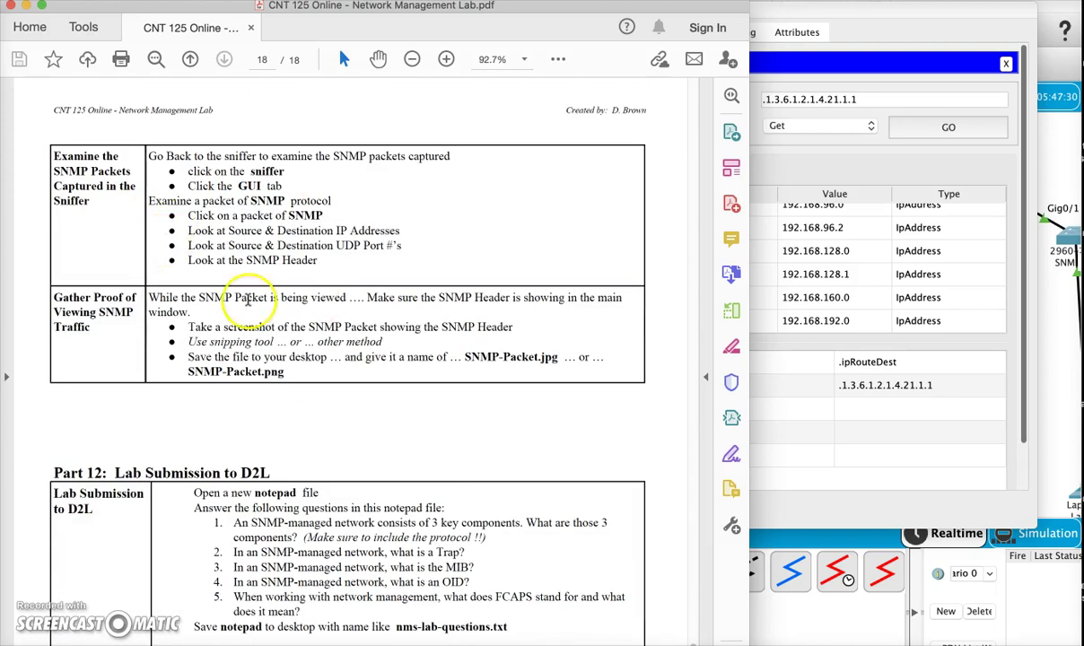
Close the PC0 window and open Sniffer0's captured packet list, placing its window clear of the PC and hub
click(756, 347)
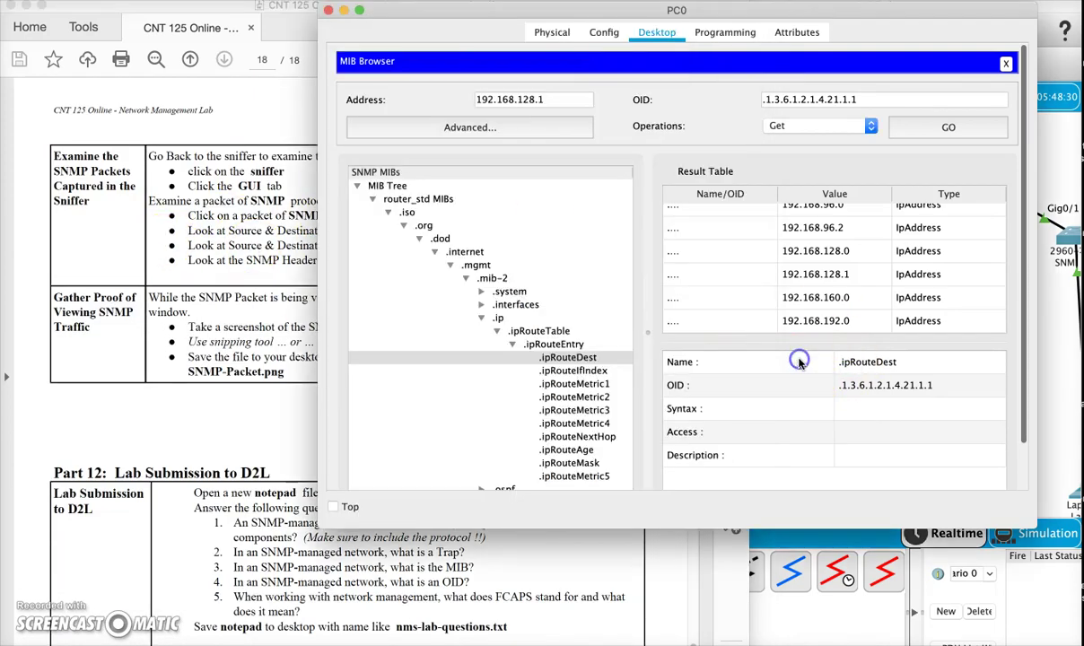
click(327, 10)
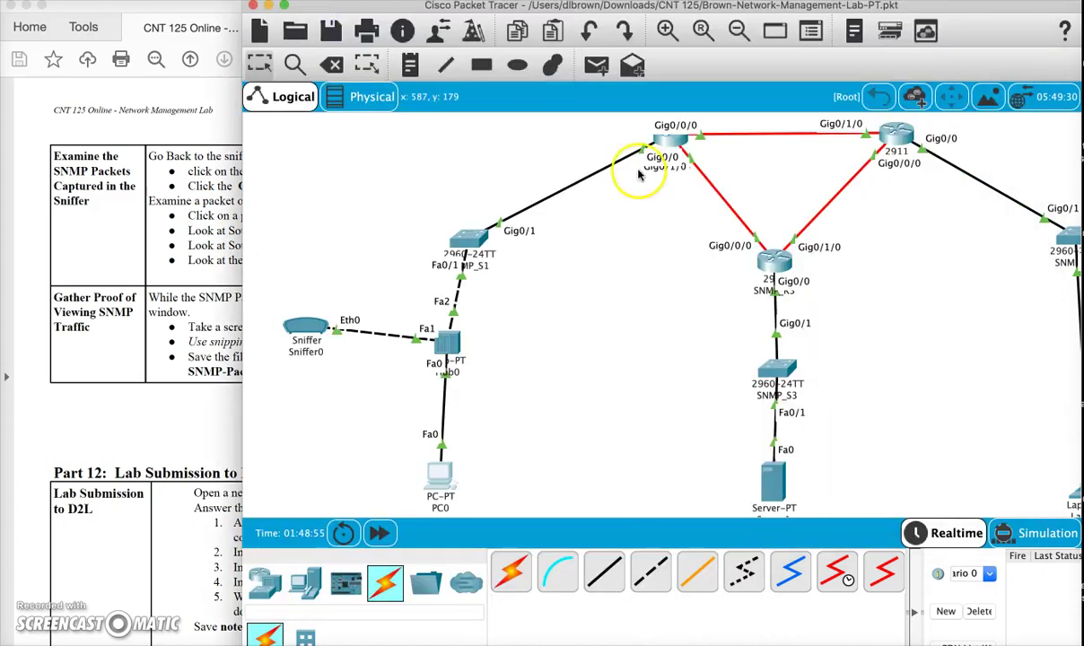
click(301, 330)
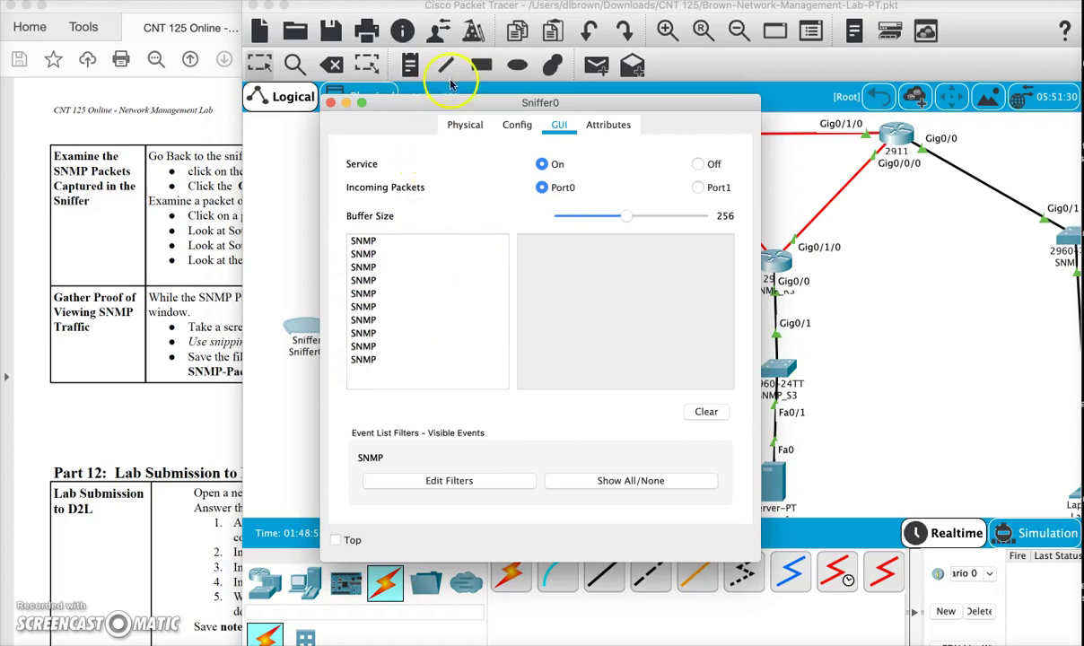
drag(442, 105, 624, 27)
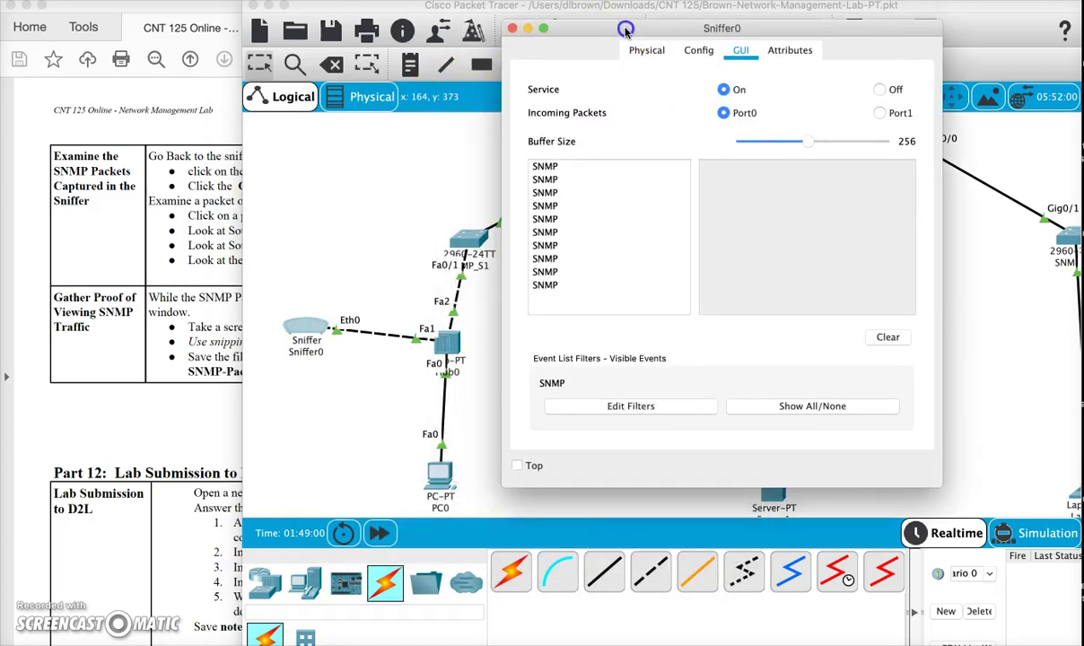
Select the first captured SNMP packet and enlarge the Sniffer0 window to show more of its headers
click(544, 163)
drag(500, 481, 269, 509)
drag(941, 511, 1042, 601)
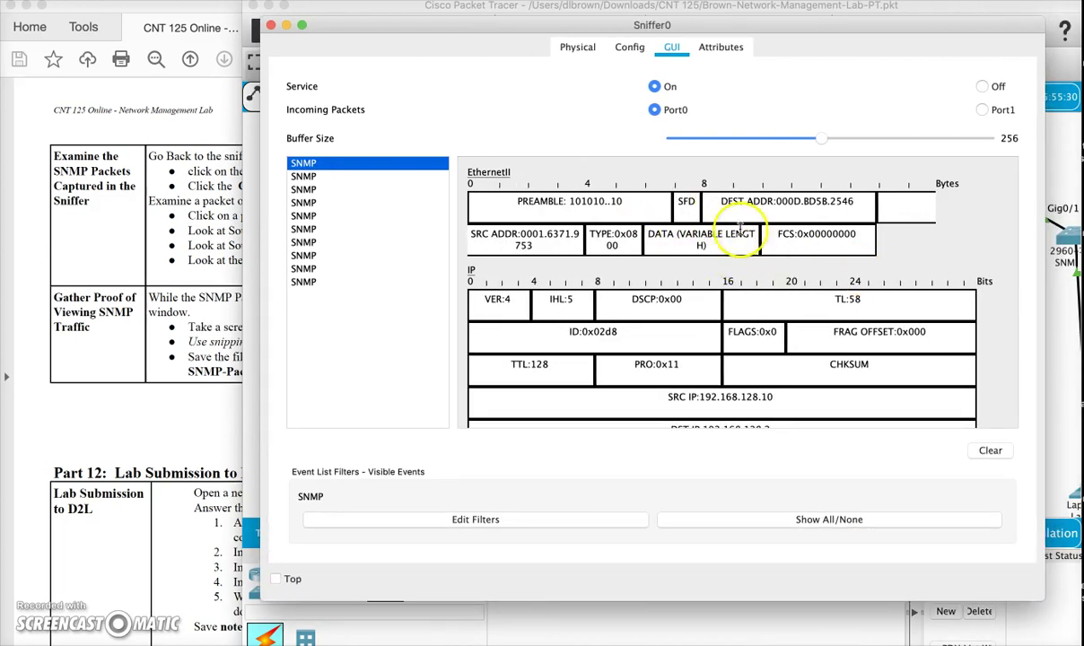
Examine the first packet's source and destination IP addresses, UDP ports, and SNMP header including the version and community fields
scroll(733, 232, down, 1)
drag(1019, 194, 1023, 230)
drag(741, 297, 784, 299)
click(730, 332)
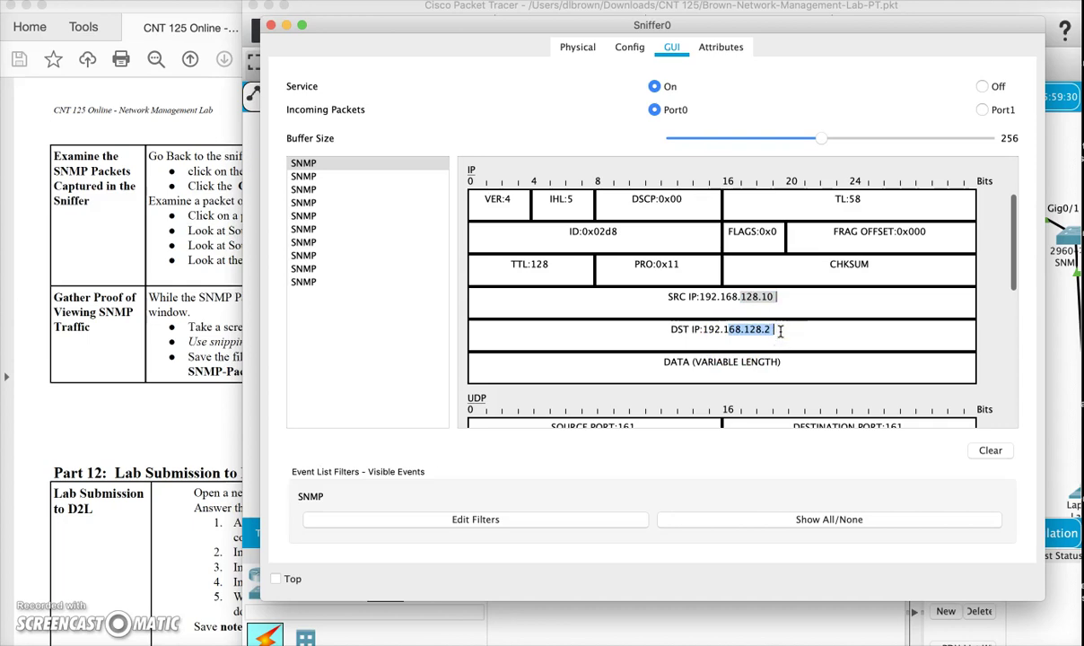
drag(1012, 230, 1026, 312)
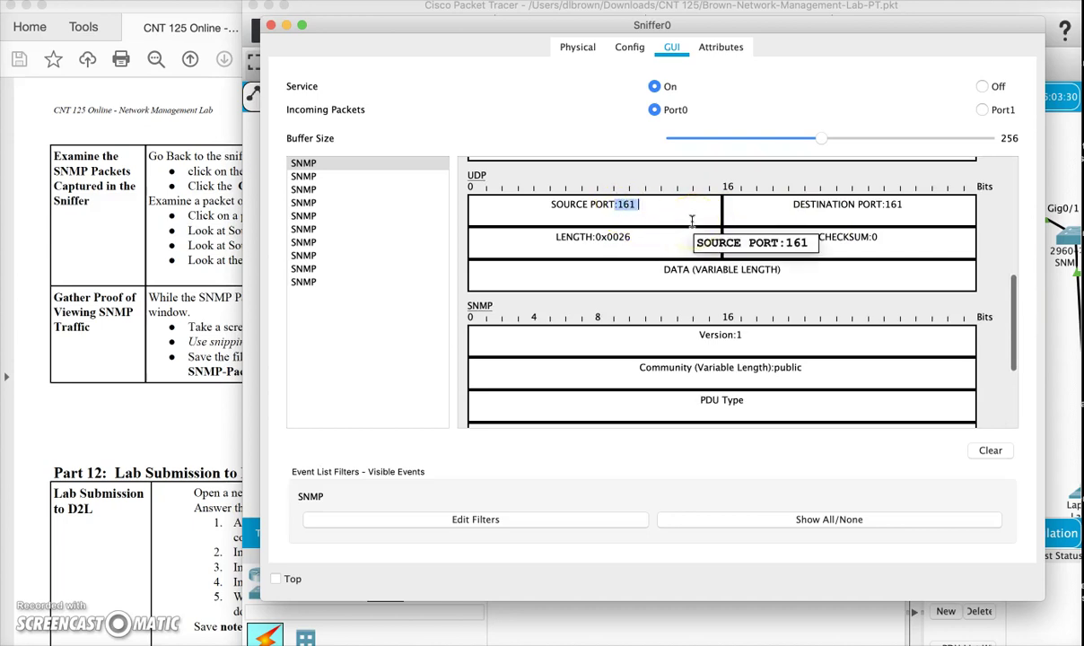
click(758, 347)
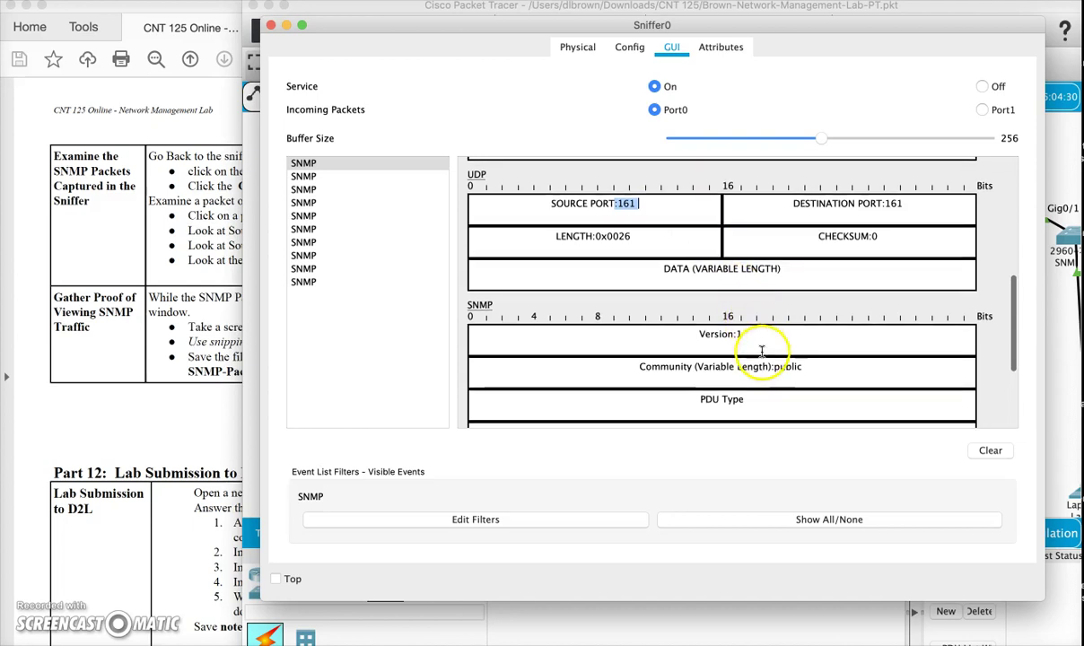
click(766, 363)
drag(765, 364, 810, 363)
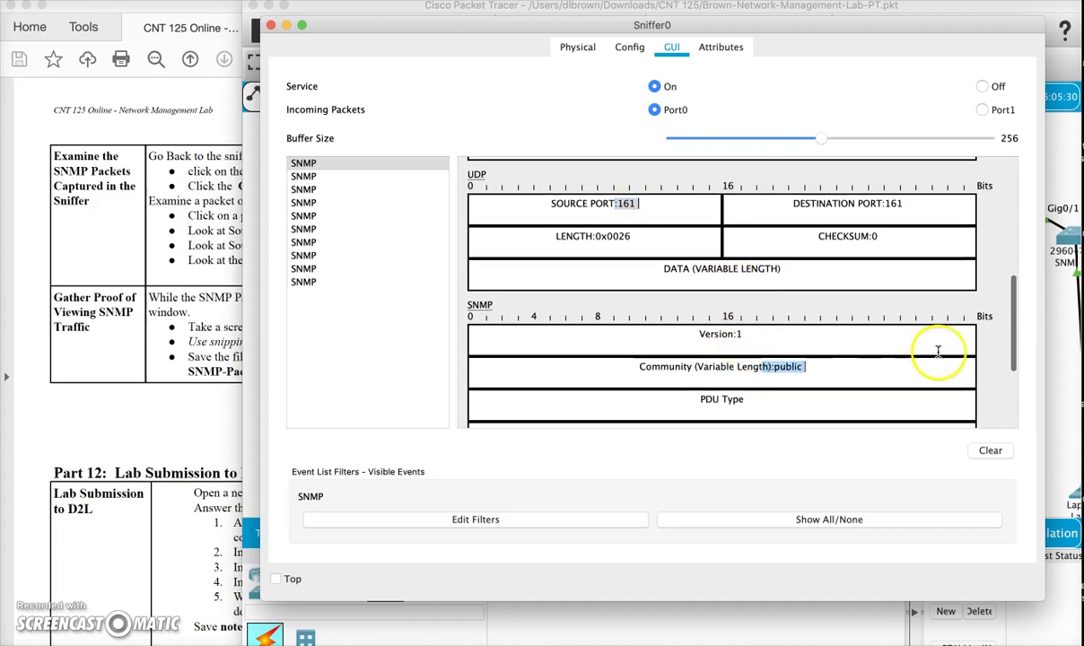
drag(1015, 325, 1024, 402)
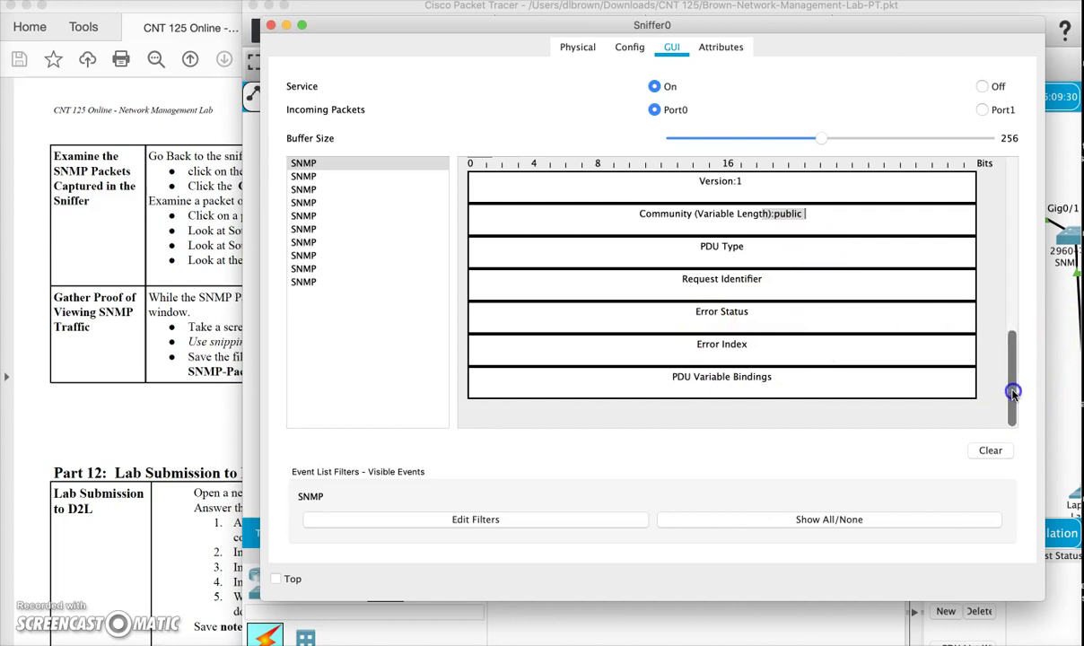
Select the second captured SNMP packet and examine its IP, UDP and SNMP headers
drag(1013, 392, 1005, 284)
click(309, 177)
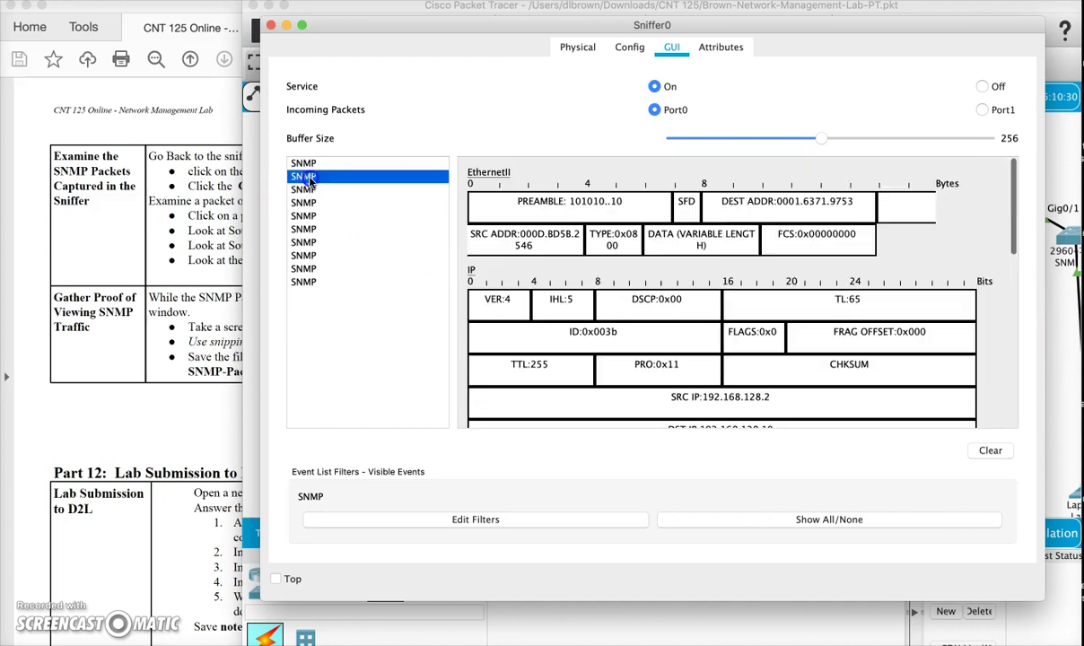
scroll(635, 287, down, 5)
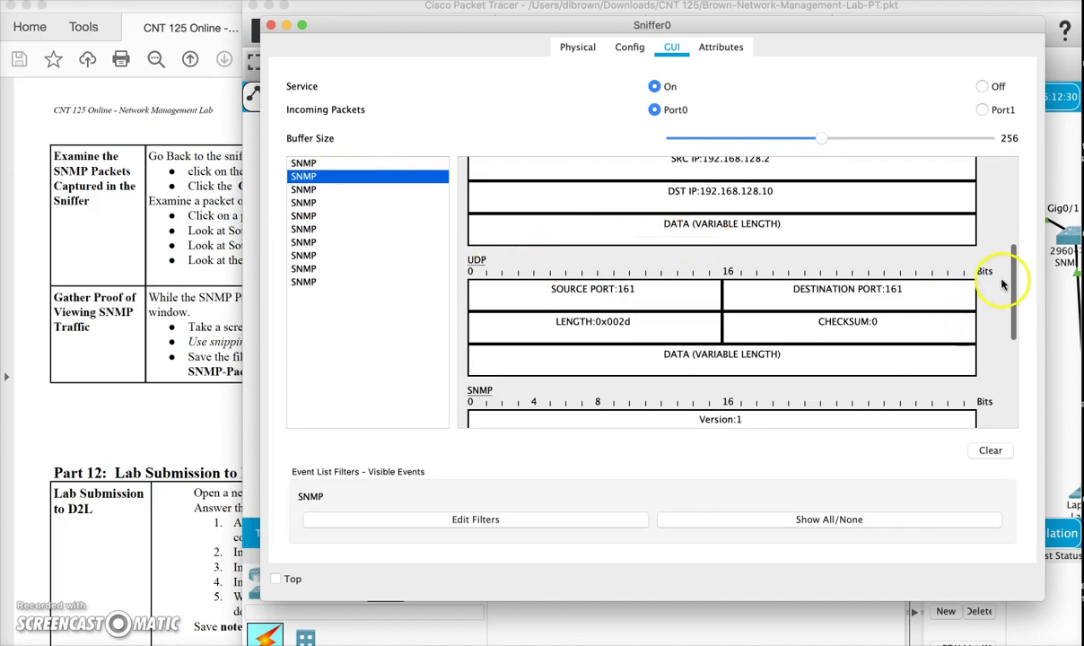
drag(1010, 279, 1036, 402)
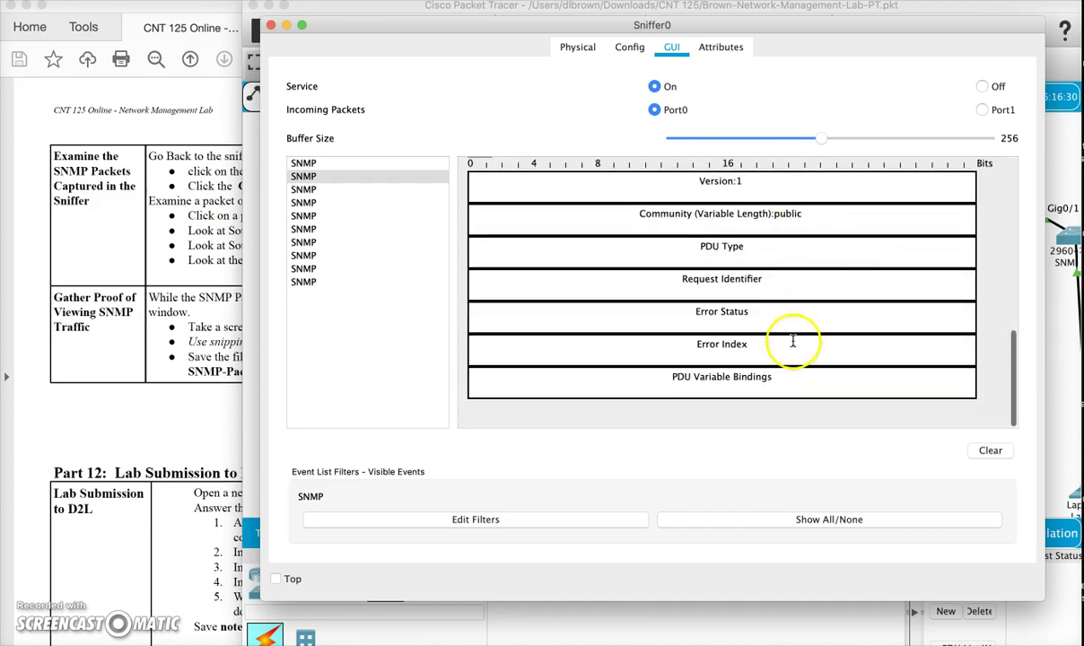
Select the sixth captured SNMP packet and examine its source and destination IP addresses and UDP ports
click(305, 229)
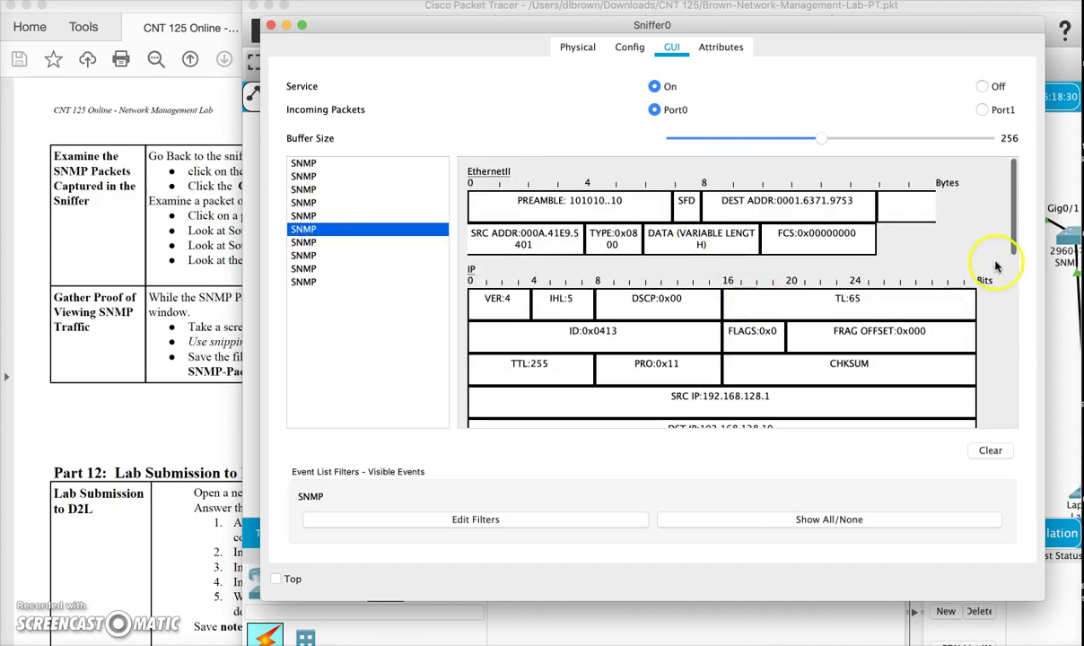
click(1010, 224)
drag(1011, 223, 1016, 271)
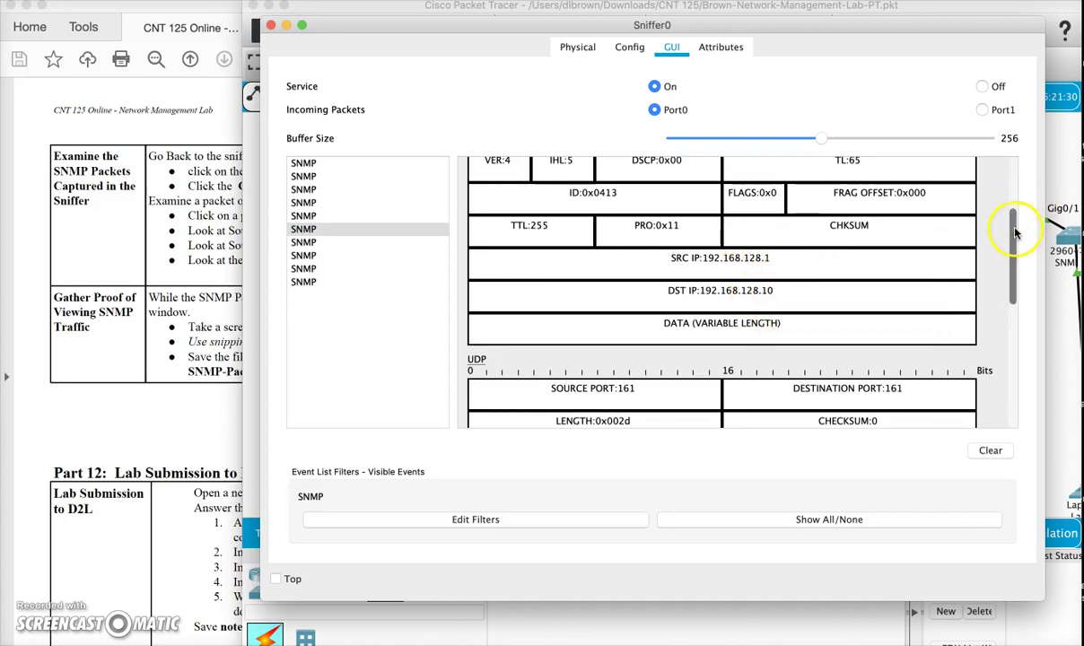
drag(1014, 234, 1022, 278)
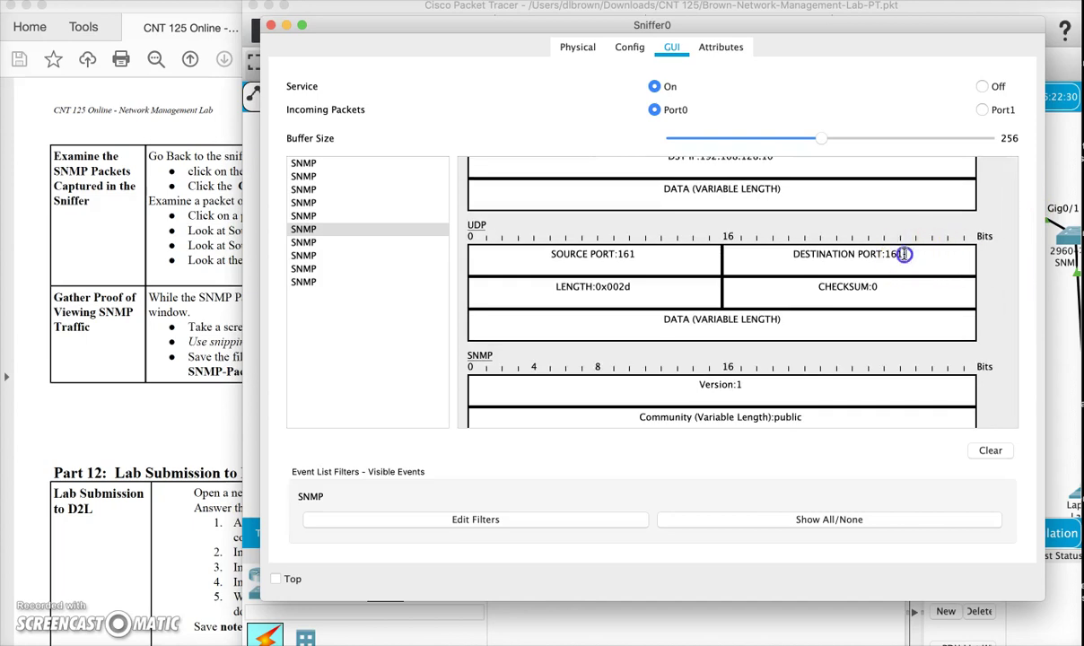
Examine the sixth captured packet's destination UDP port and SNMP header fields, rechecking its Ethernet and IP headers
drag(862, 255, 864, 255)
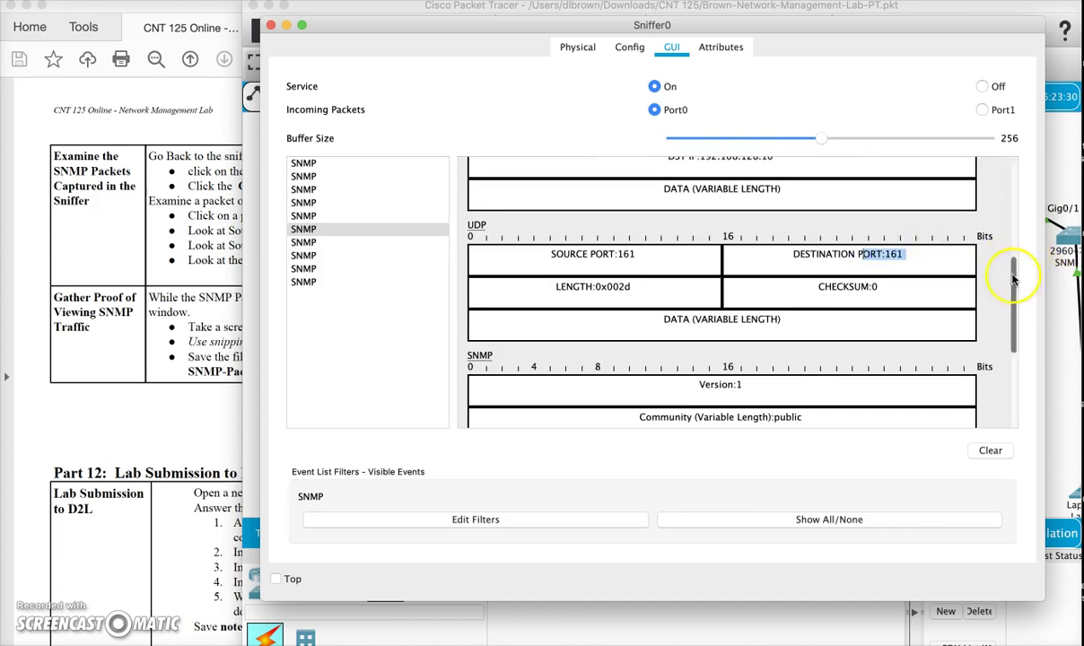
drag(1012, 289, 1032, 359)
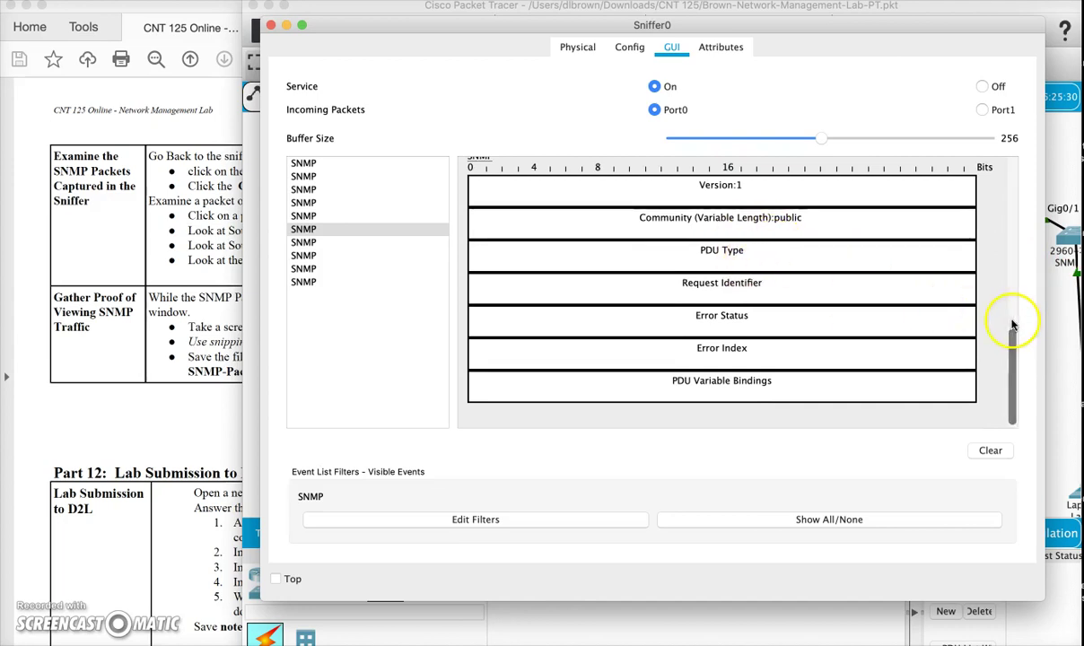
drag(1011, 342, 1012, 337)
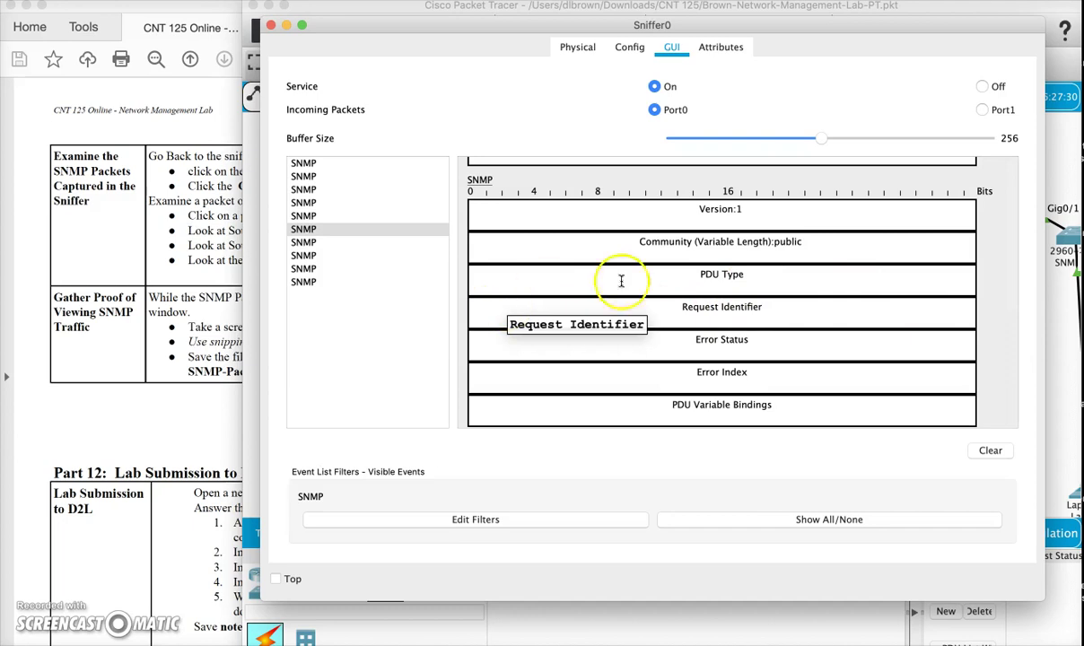
scroll(978, 358, up, 10)
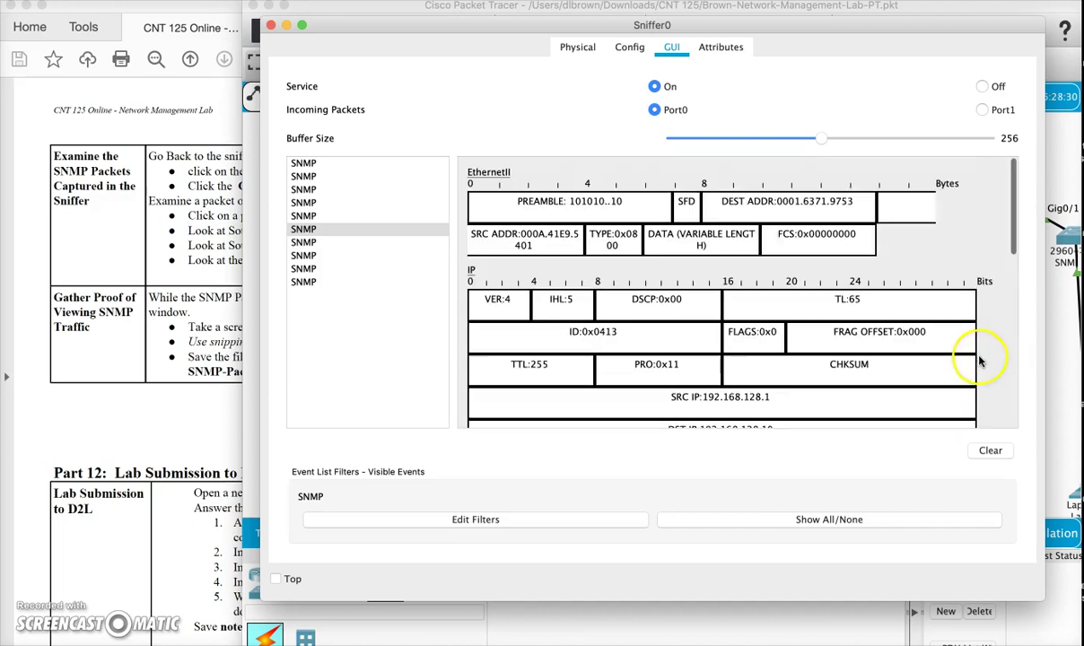
scroll(826, 287, down, 5)
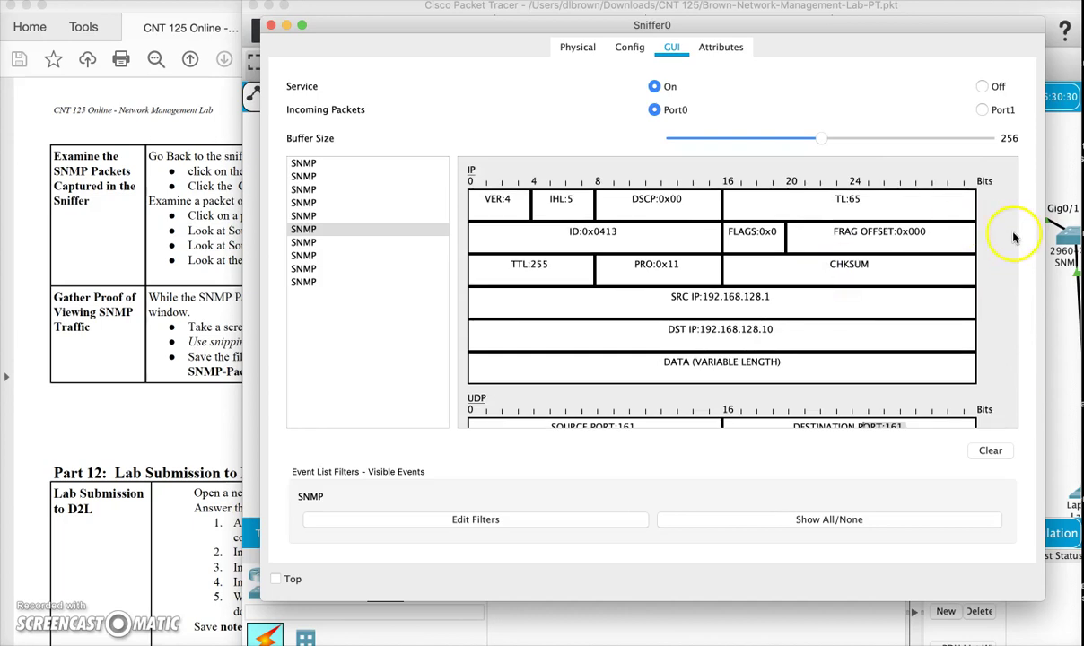
scroll(991, 243, down, 15)
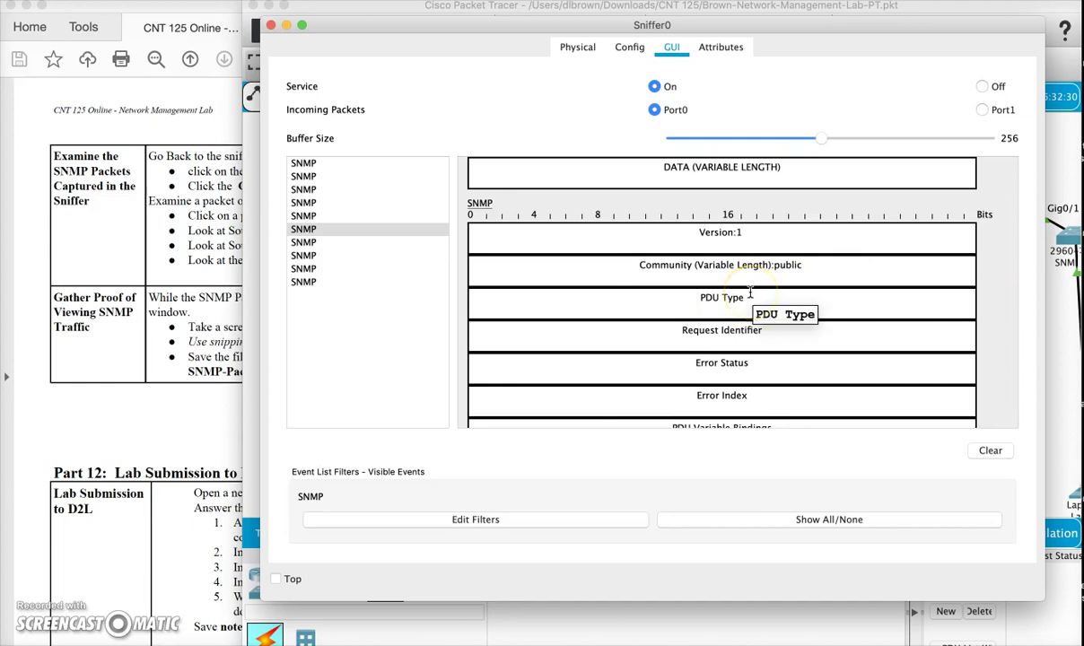
scroll(750, 293, down, 1)
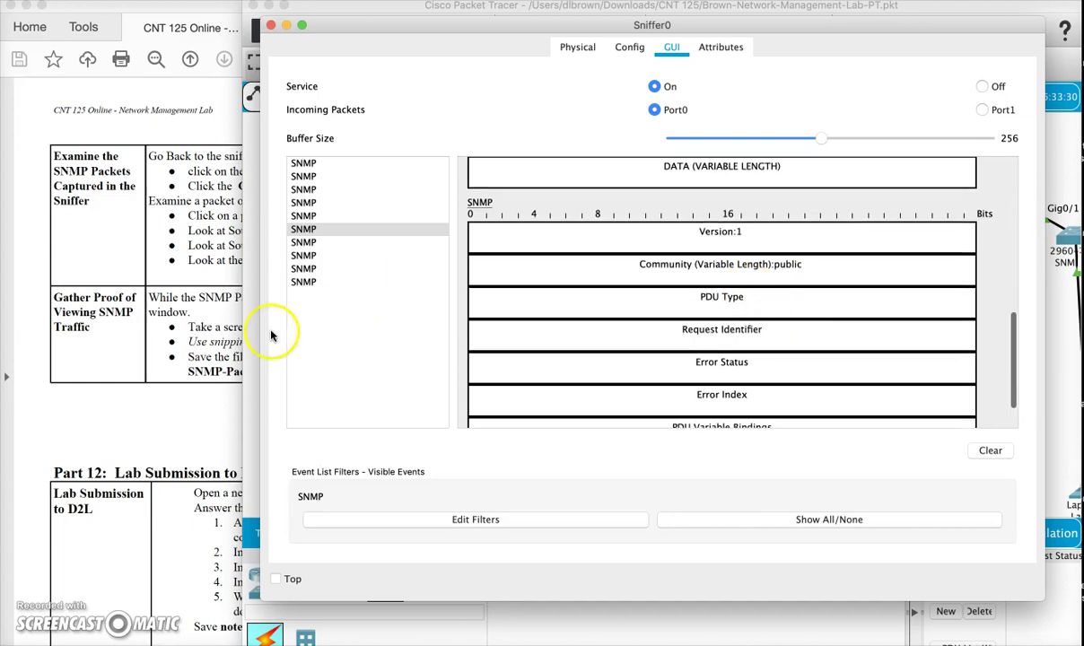
Check the proof-gathering instructions in the lab PDF and take a full-screen screenshot of Sniffer0 in Packet Tracer showing the SNMP header
click(194, 424)
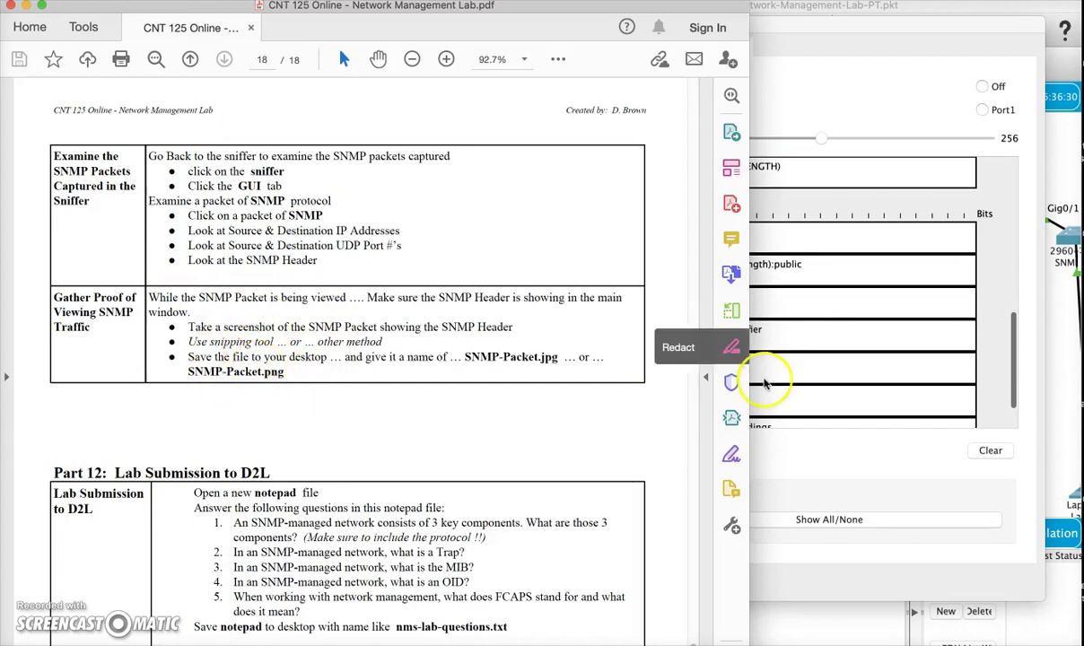
click(794, 454)
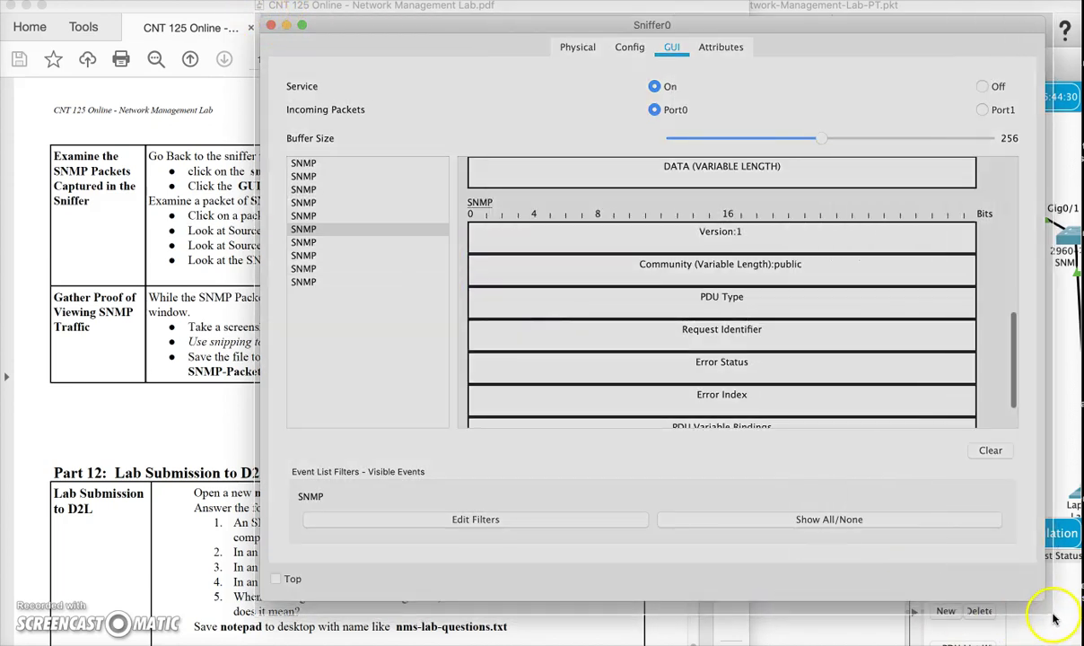
key(super+shift+3)
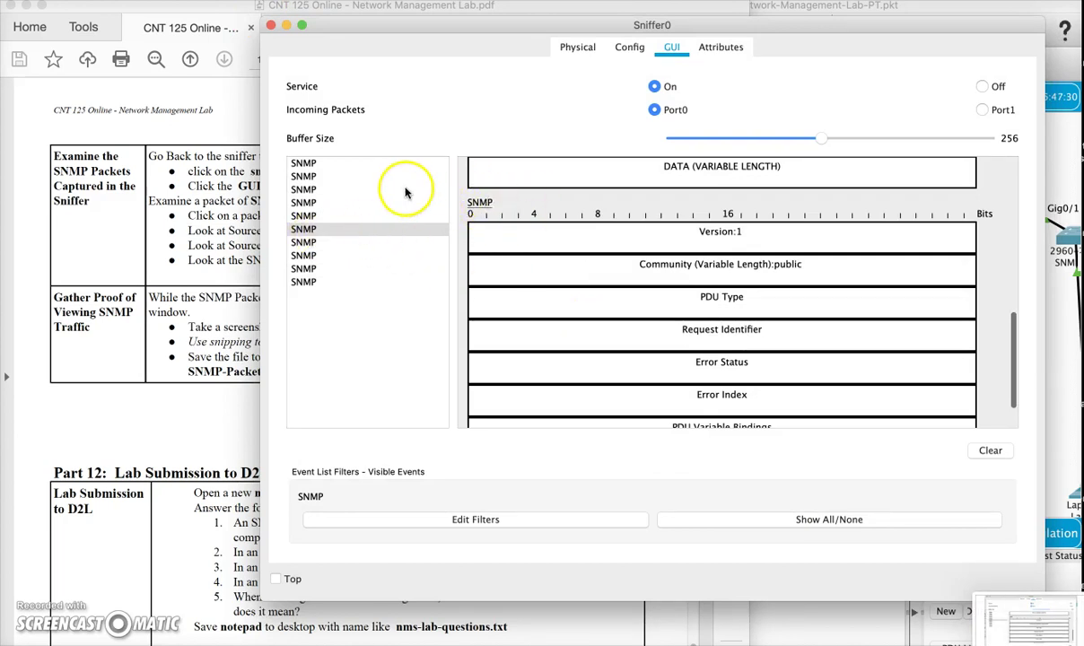
Check the lab PDF's instructions for saving the screenshot, and close the Sniffer0 window in Packet Tracer
click(198, 359)
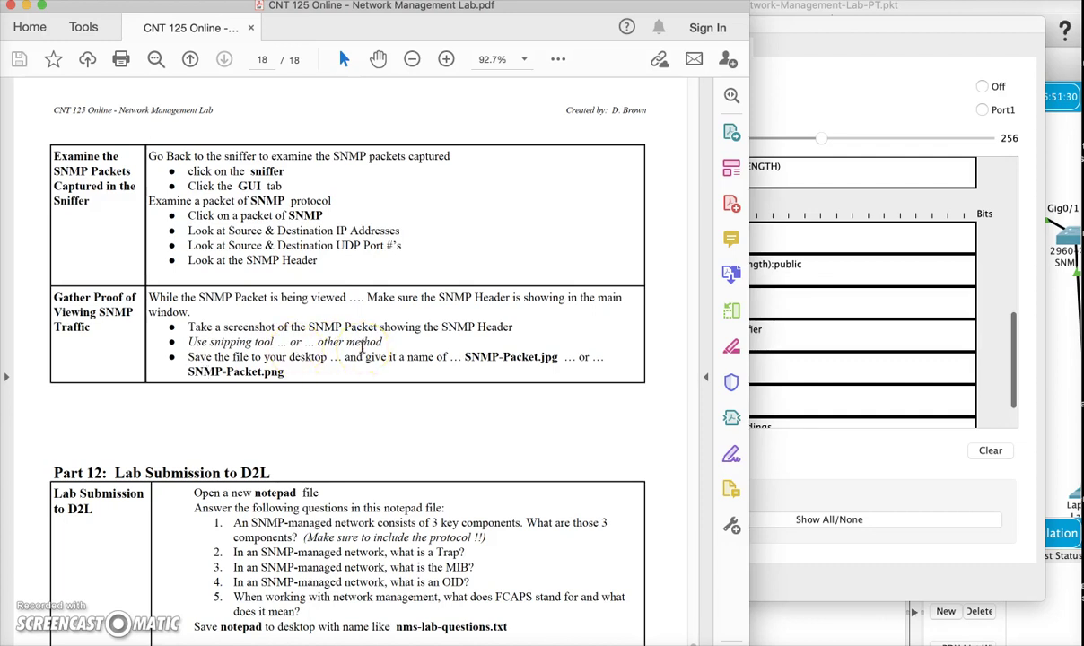
click(840, 70)
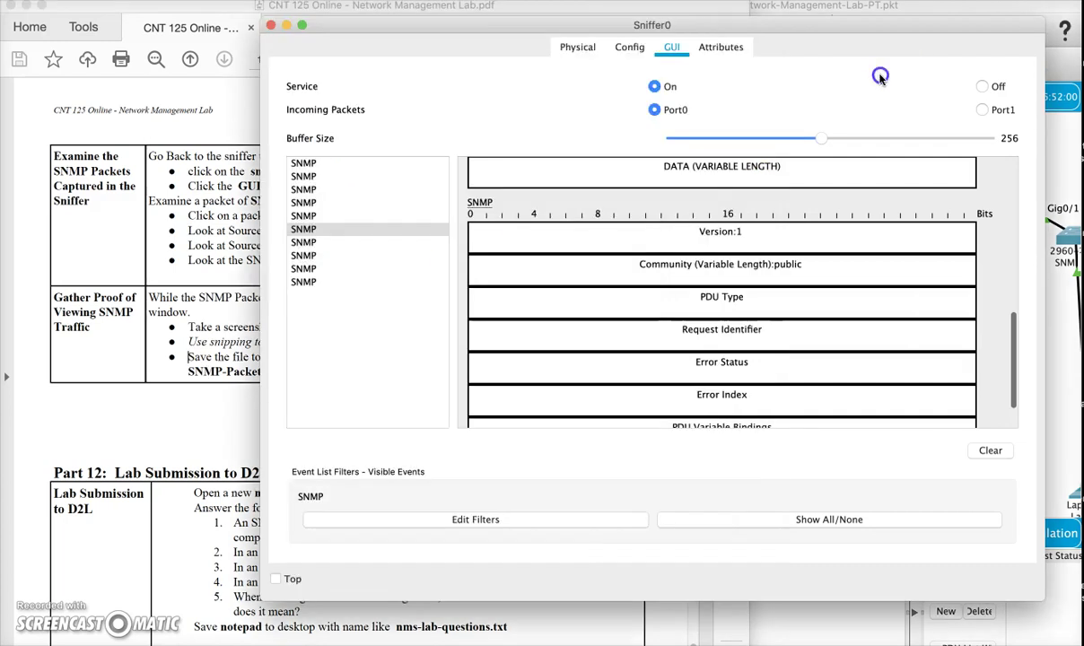
click(271, 28)
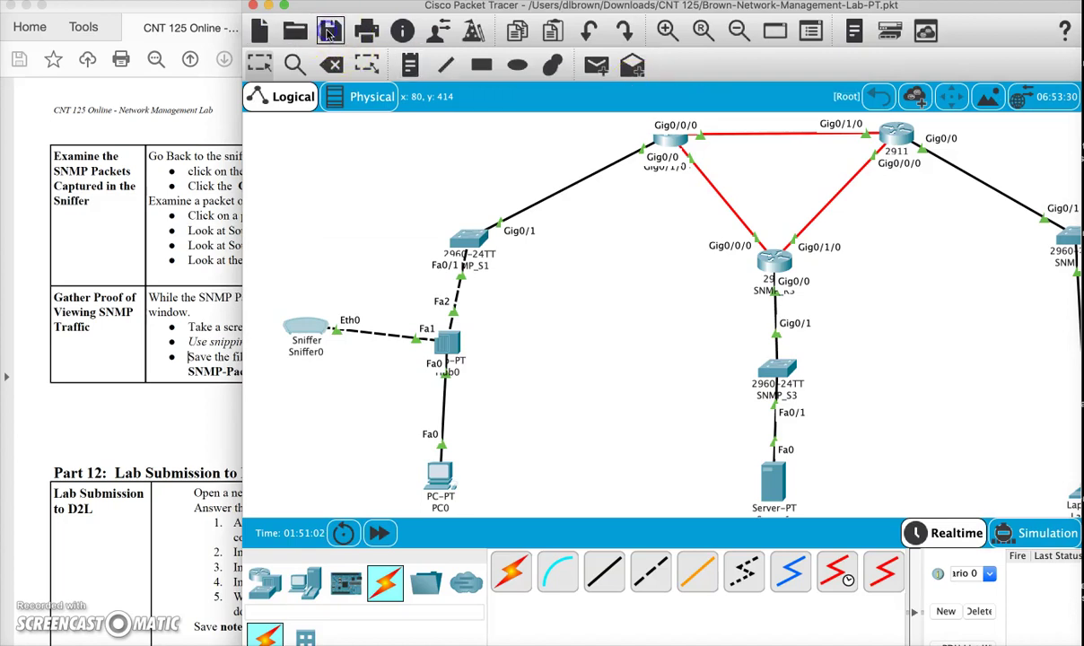
Review the Part 12 submission instructions in the lab PDF, highlighting each required file from S1_Cfg.txt to nms-lab-questions.txt
click(157, 337)
scroll(157, 337, down, 5)
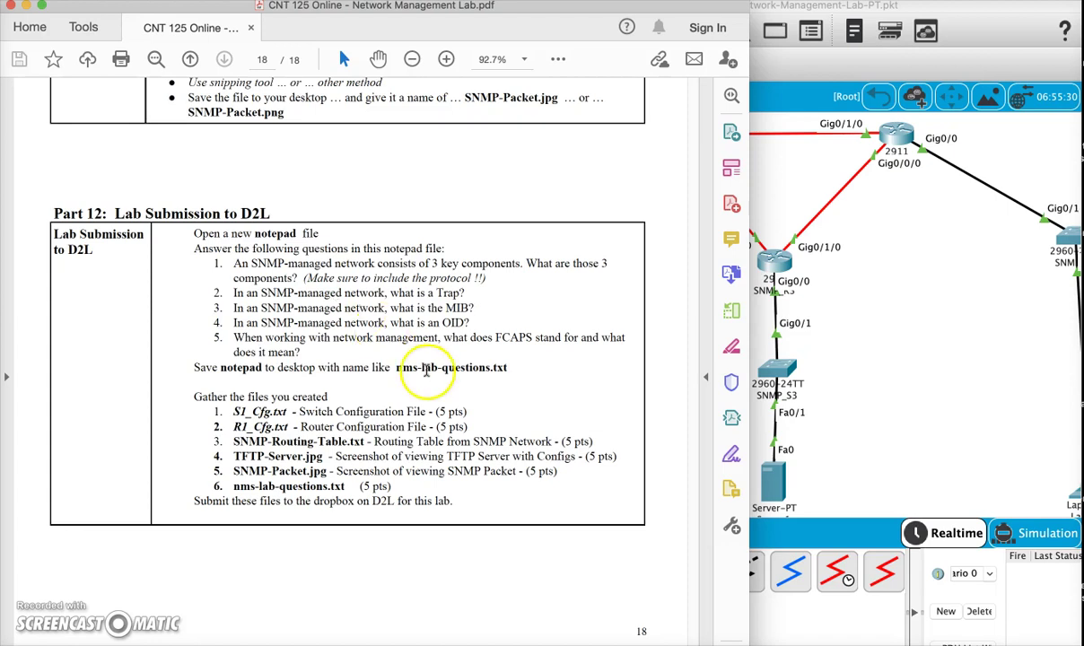
drag(235, 414, 295, 414)
drag(232, 426, 315, 427)
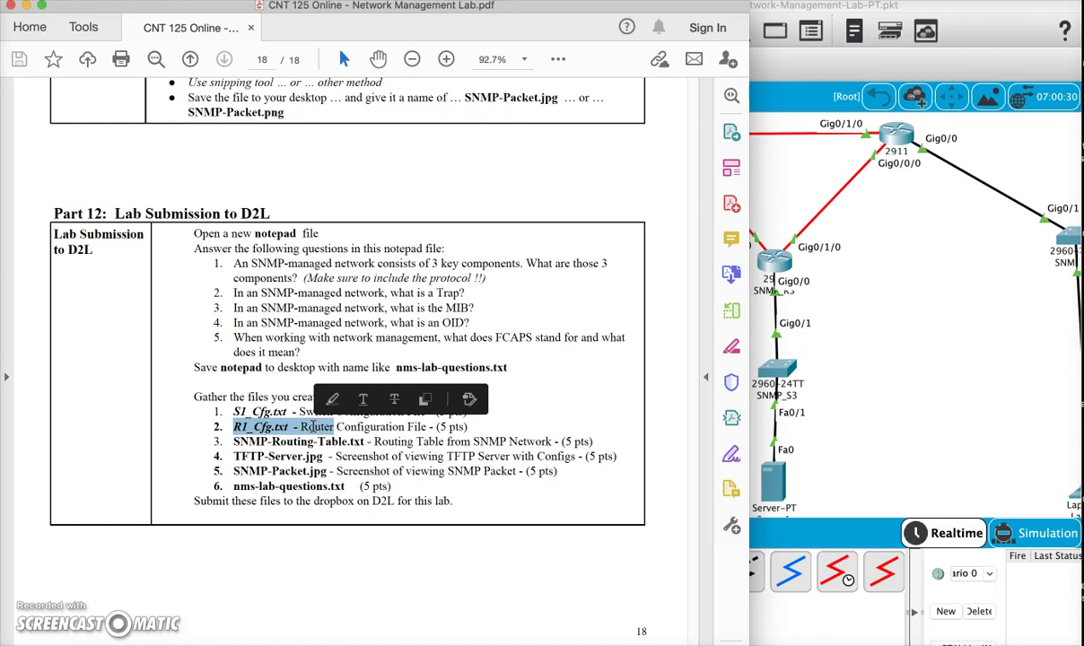
drag(232, 411, 316, 420)
drag(227, 442, 364, 442)
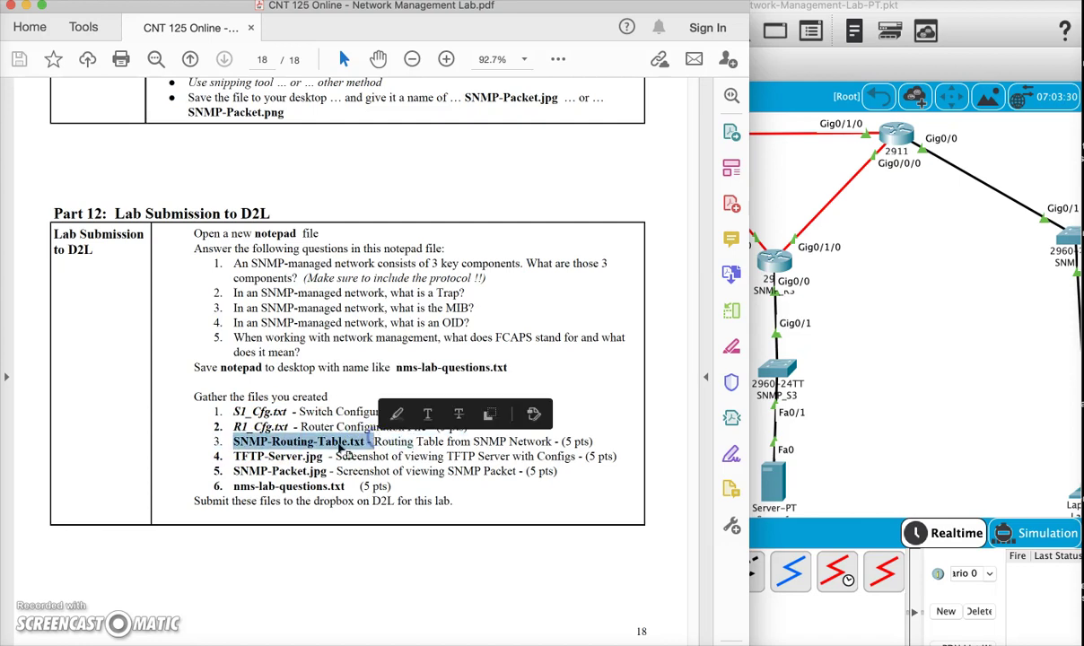
click(233, 456)
drag(233, 456, 341, 456)
click(234, 471)
drag(233, 471, 334, 470)
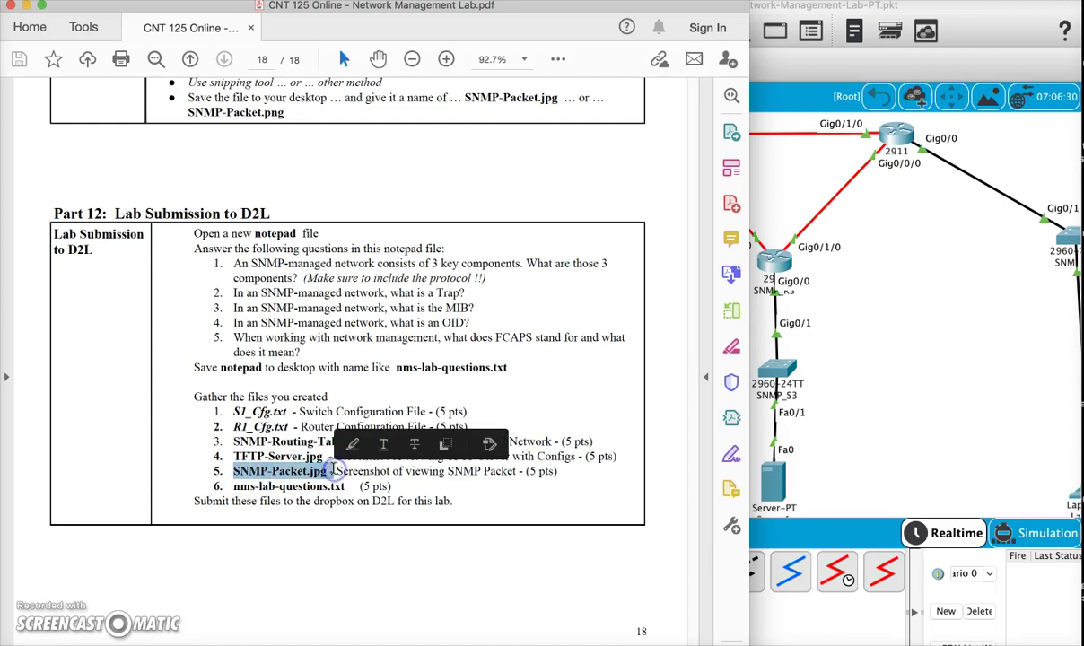
drag(225, 486, 335, 486)
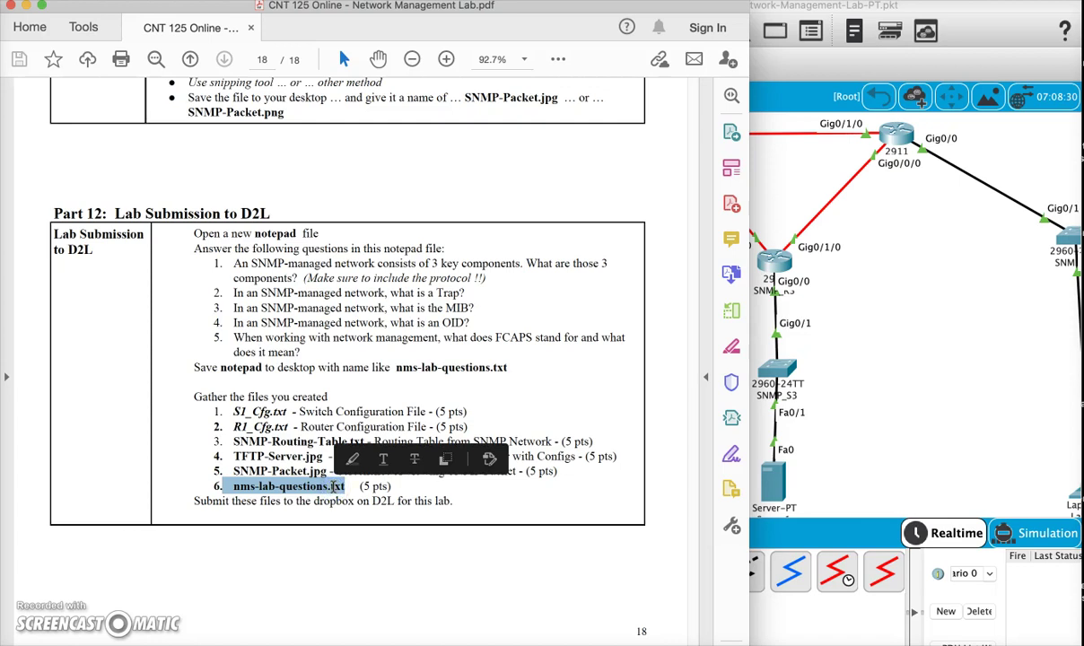
click(228, 500)
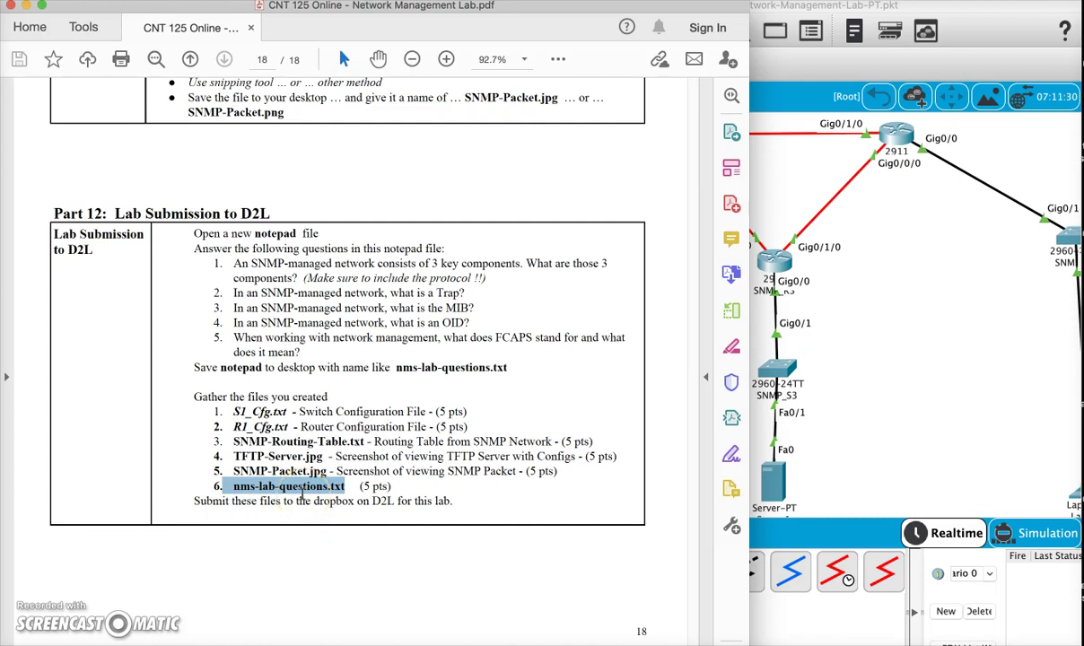
click(554, 473)
Save a copy of the Packet Tracer file in the CNT 125 folder, replacing "Network-Management" in its name with "SNMP"
click(883, 330)
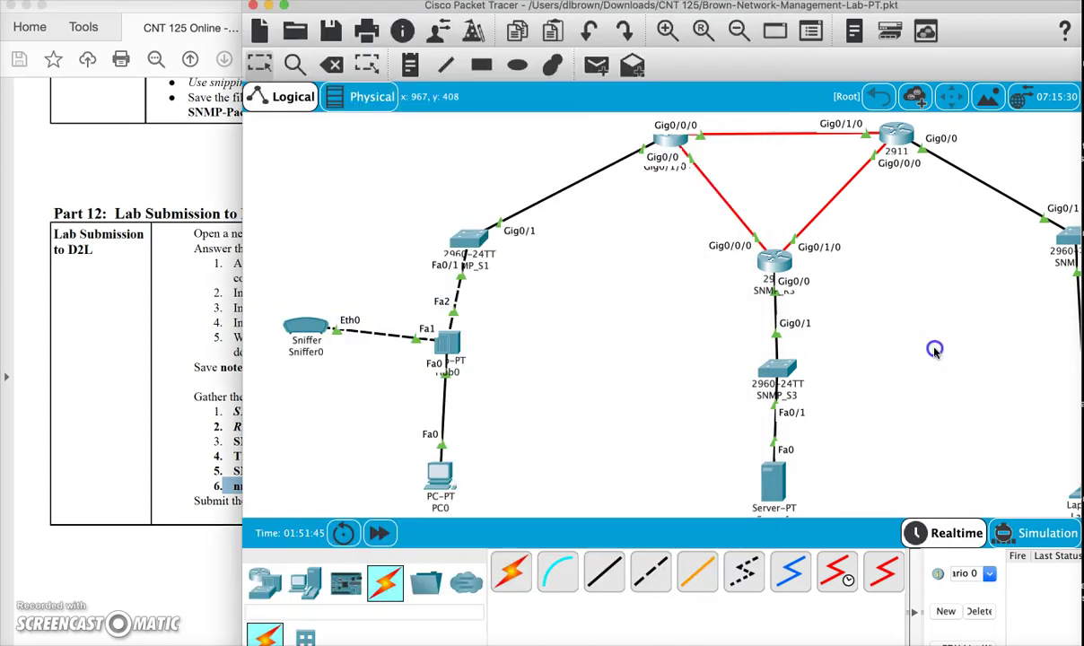
click(160, 2)
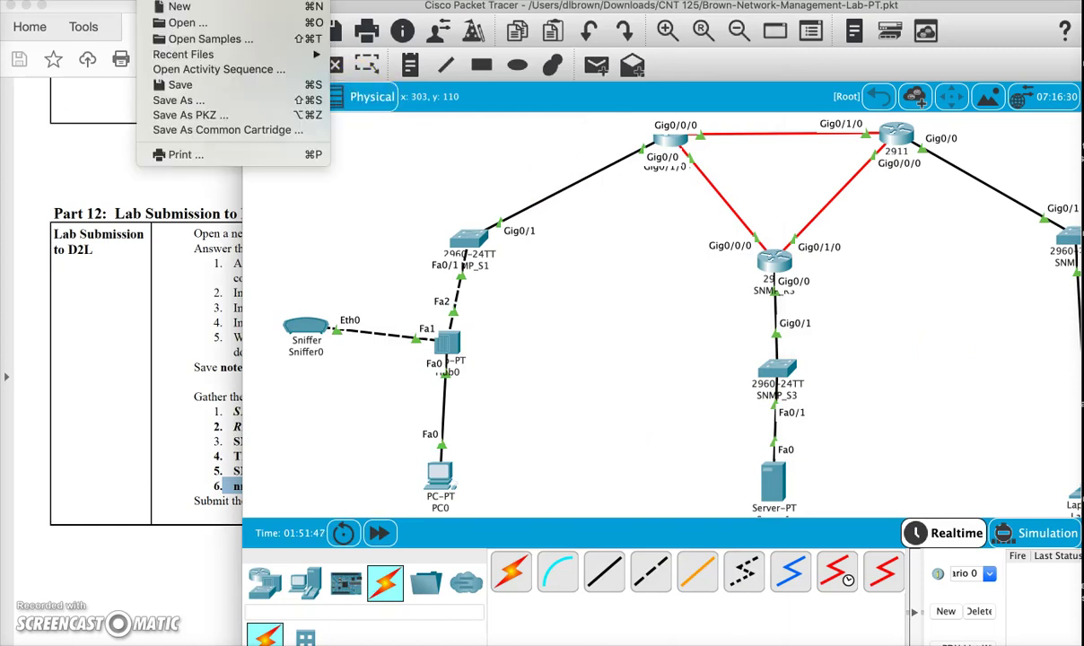
click(171, 101)
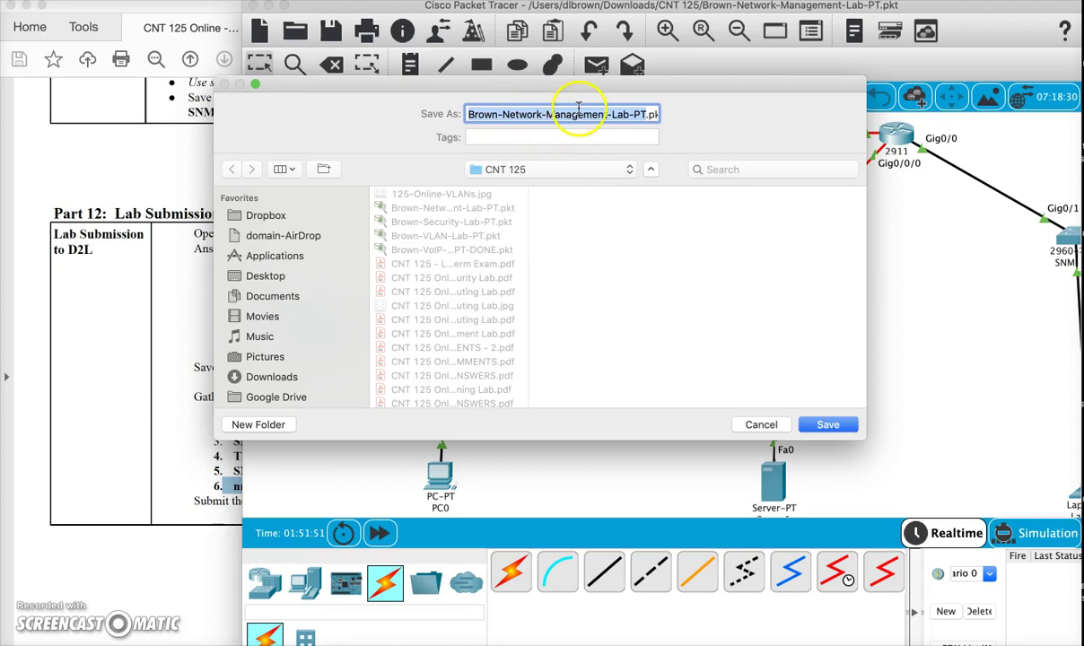
drag(608, 112, 502, 111)
key(BackSpace)
text(SNMP)
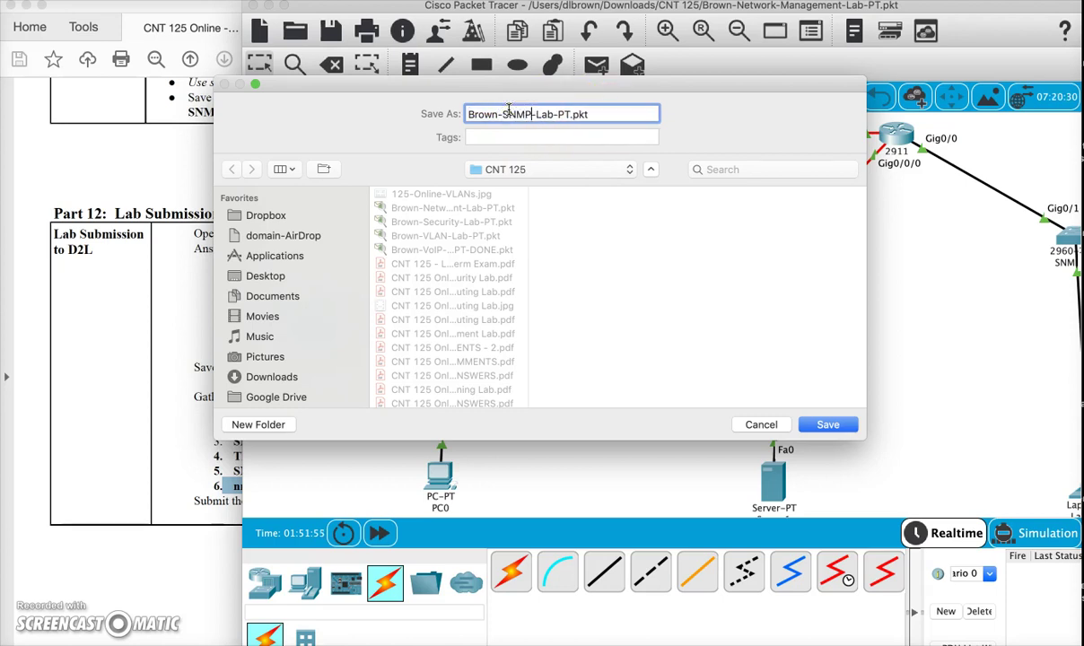
click(826, 425)
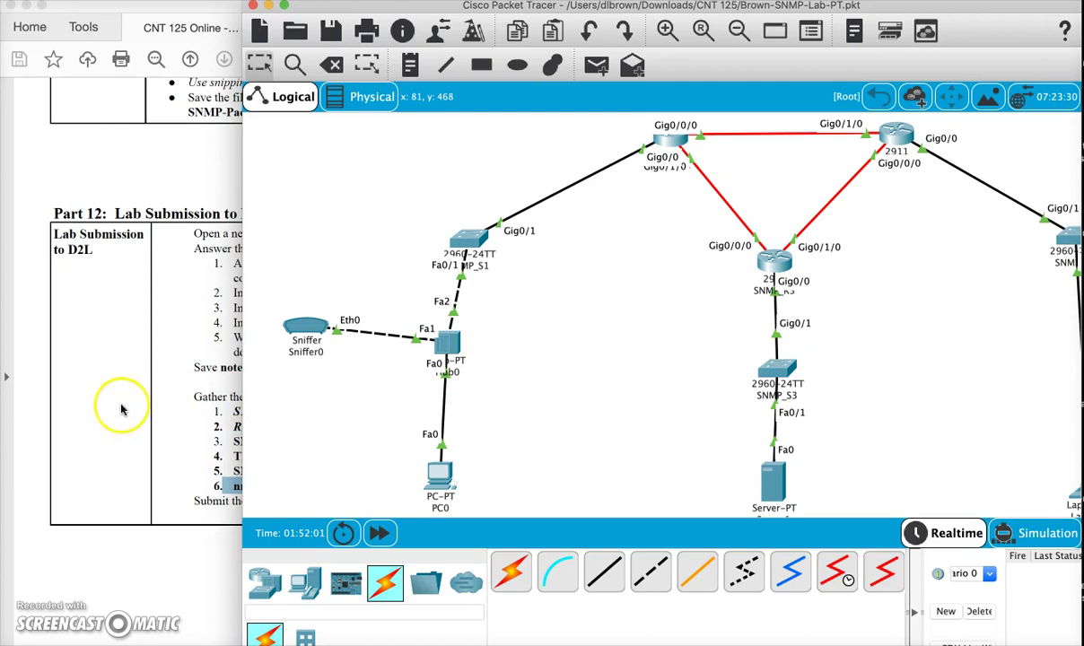
Return to the lab PDF and review the list of files to submit to the D2L dropbox
click(149, 407)
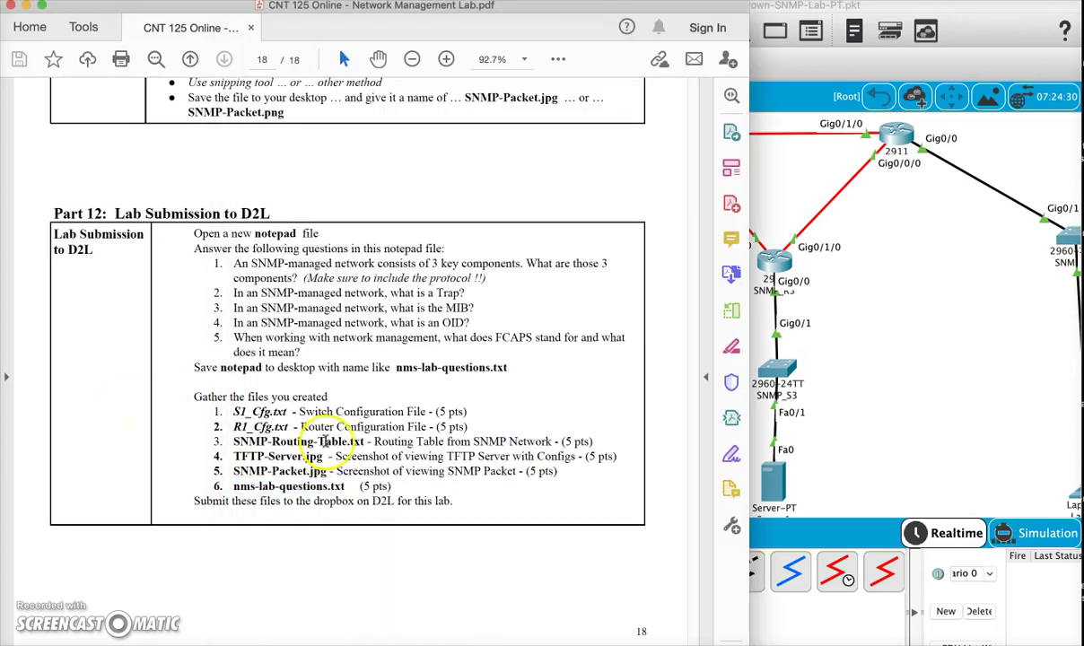